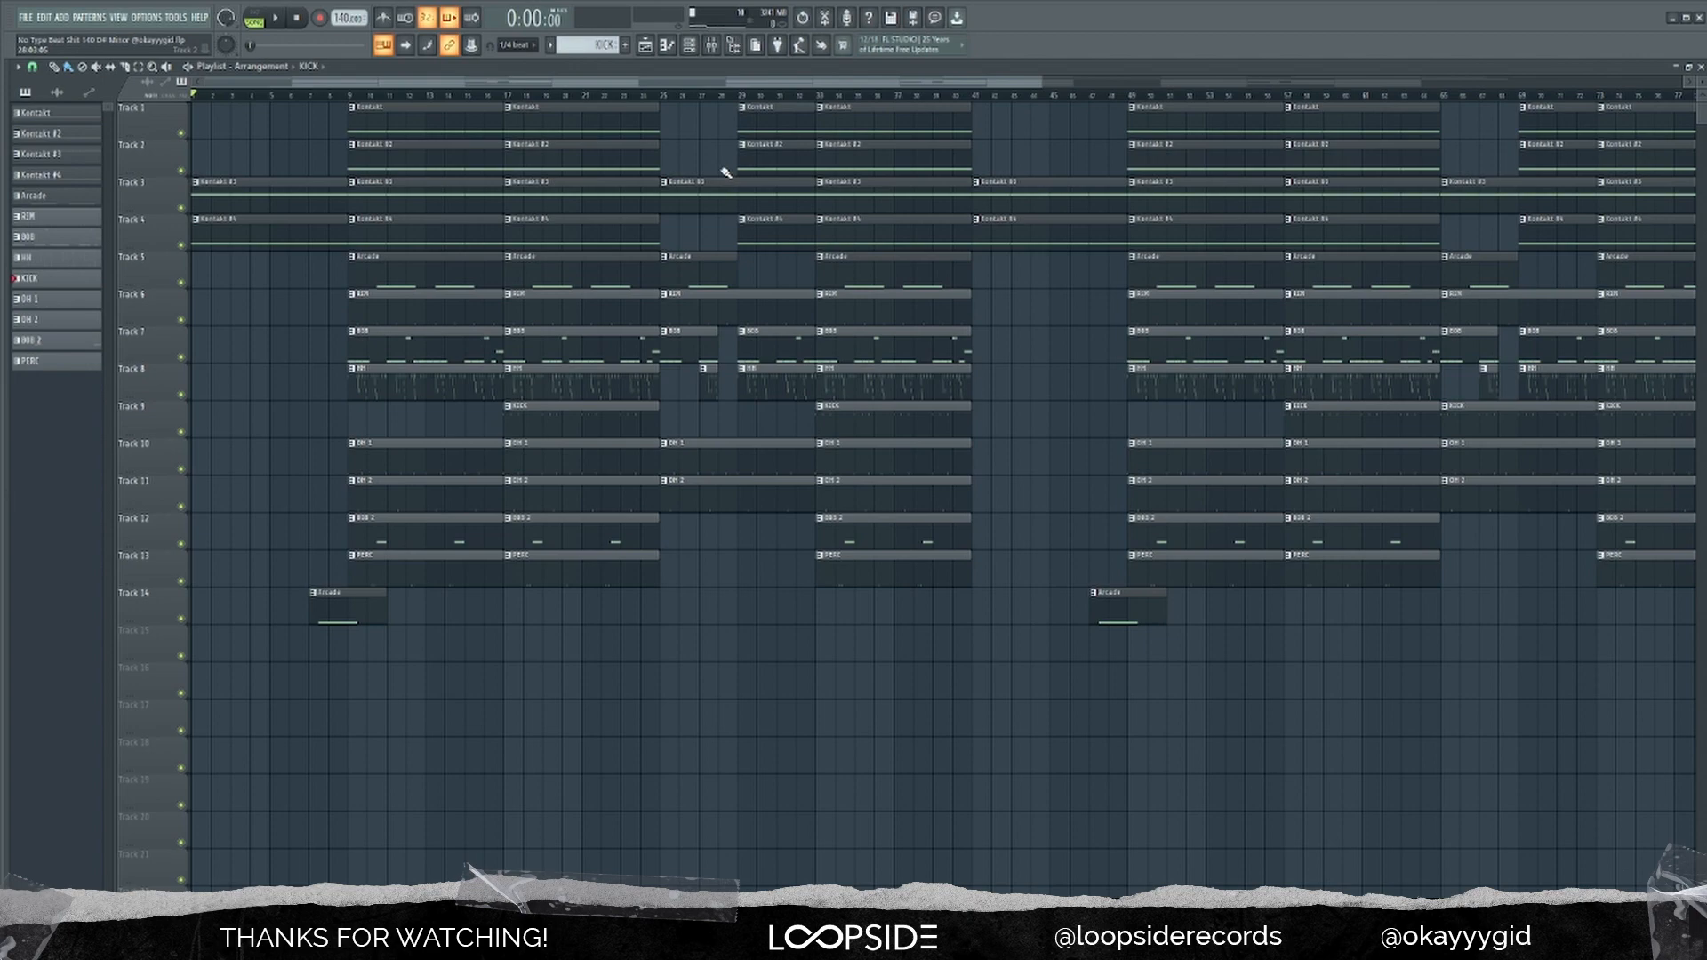
Step: Open the first Kontakt pattern from the playlist in the piano roll and play it back
{"action": "double_click", "coordinate": [436, 132]}
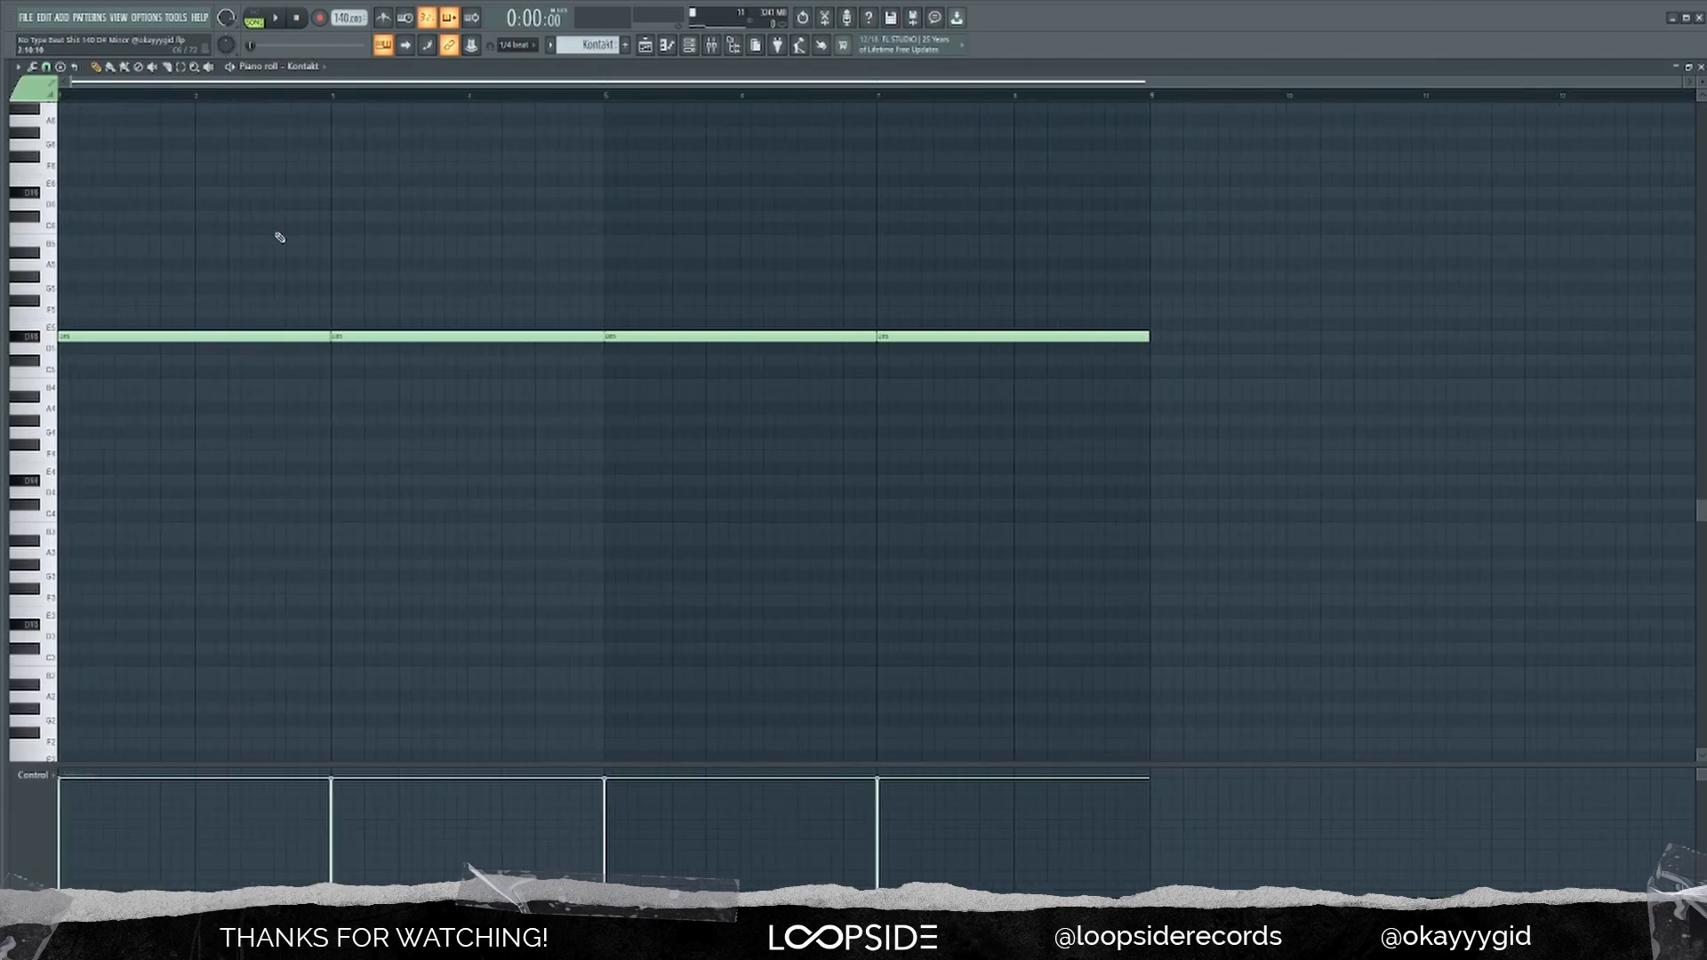
{"action": "scroll", "coordinate": [280, 233], "scroll_direction": "up", "scroll_amount": 2}
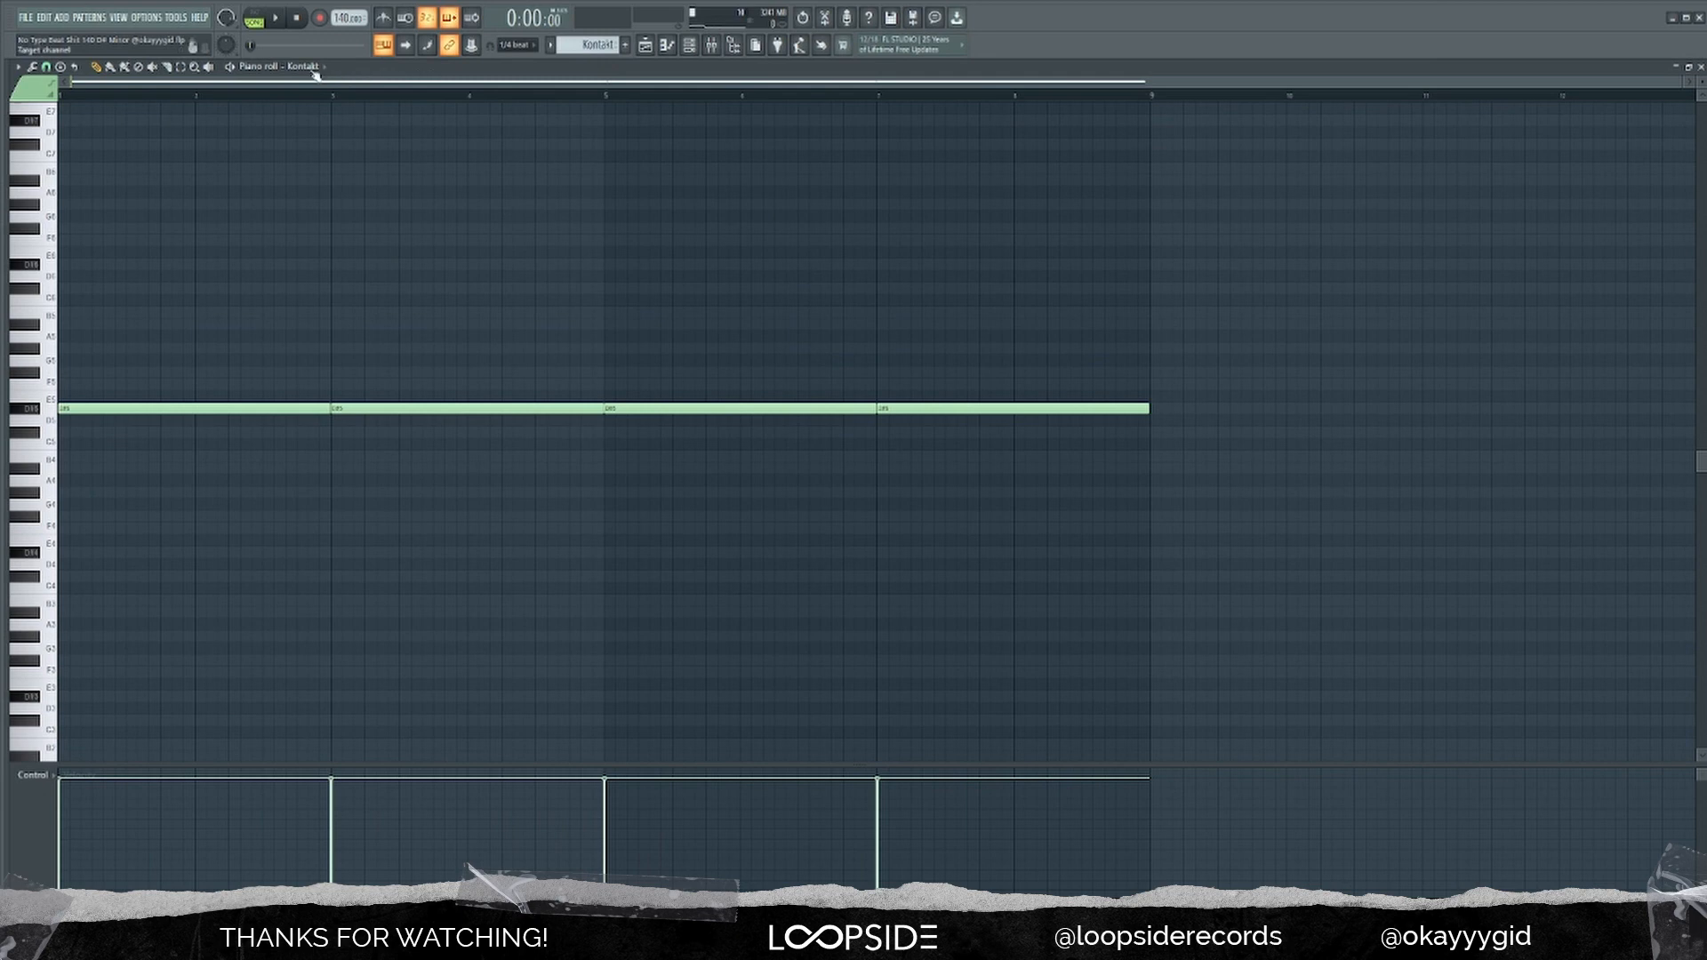
{"action": "key", "text": "space"}
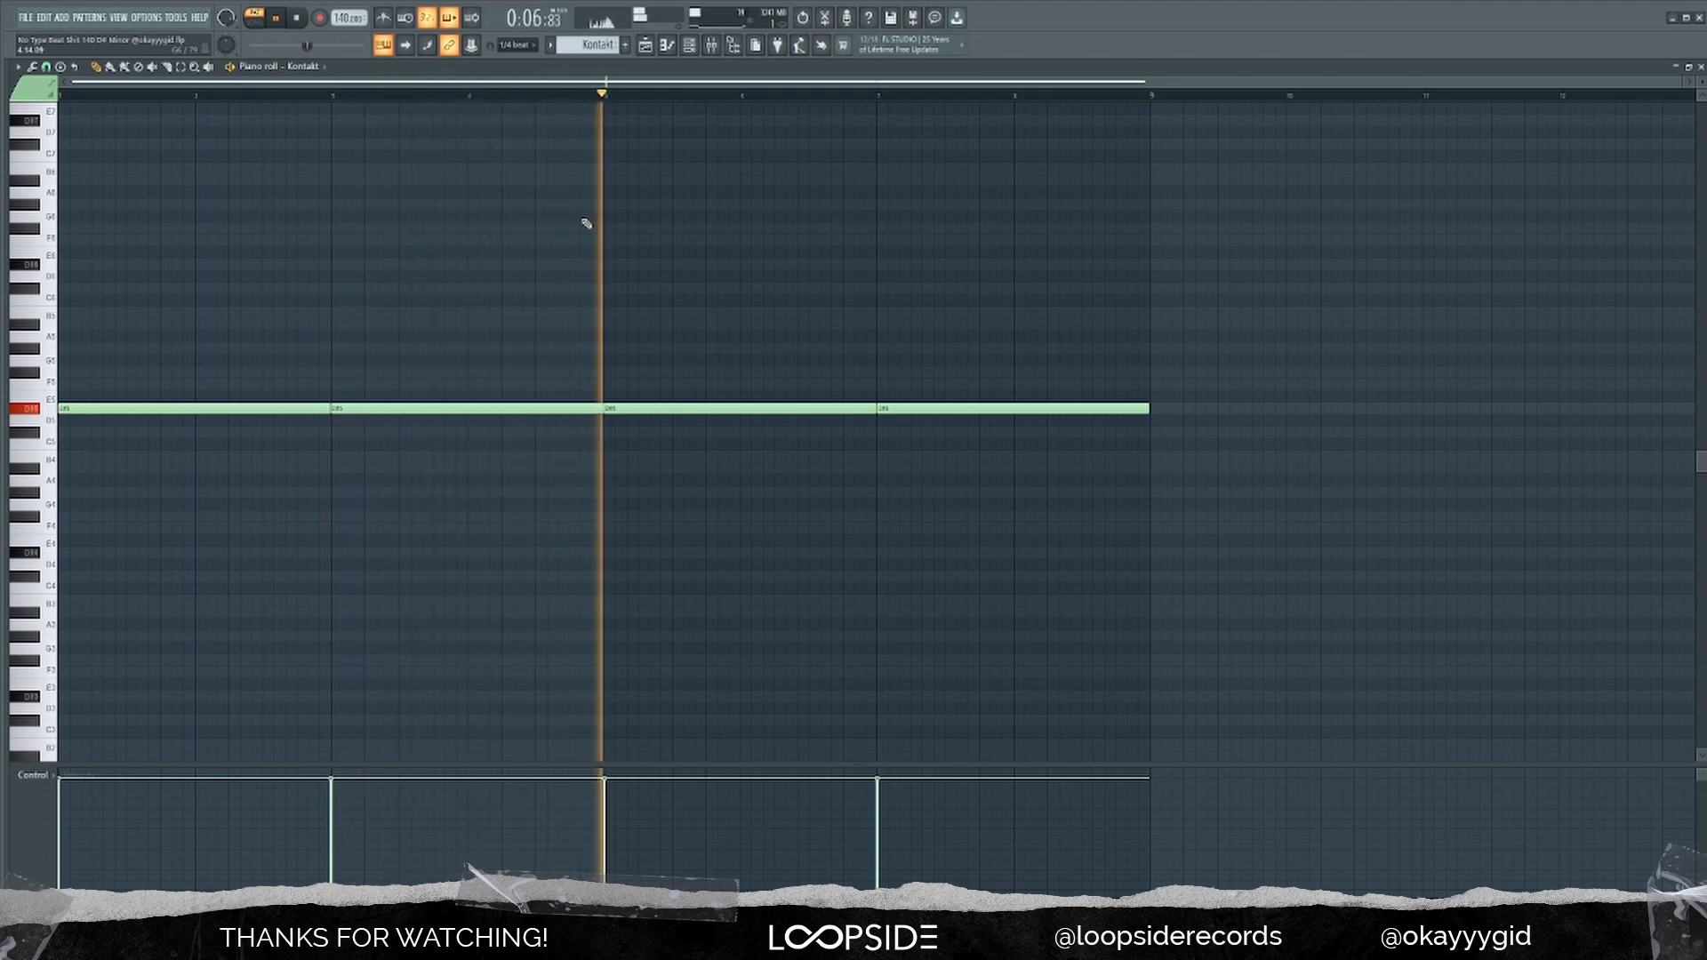
{"action": "key", "text": "space"}
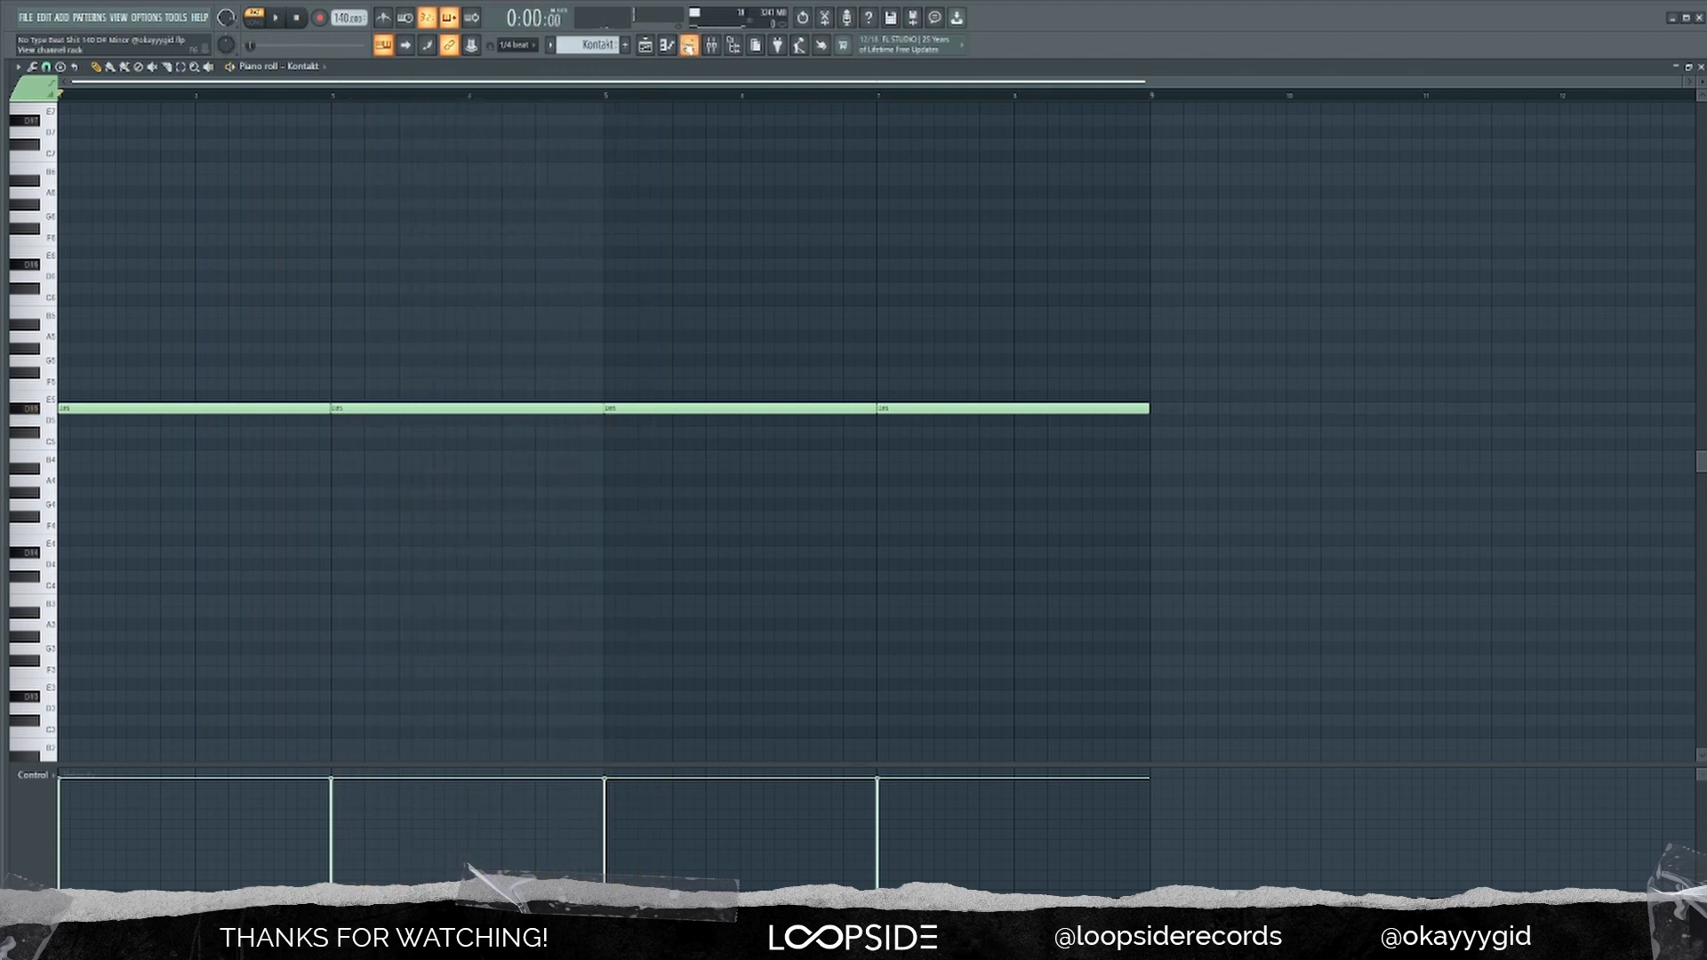
Step: Show the first Kontakt channel's Arkhis instrument and its Resonant Pad entry in the preset list, and close the plugin
{"action": "left_click", "coordinate": [689, 44]}
{"action": "left_click", "coordinate": [352, 325]}
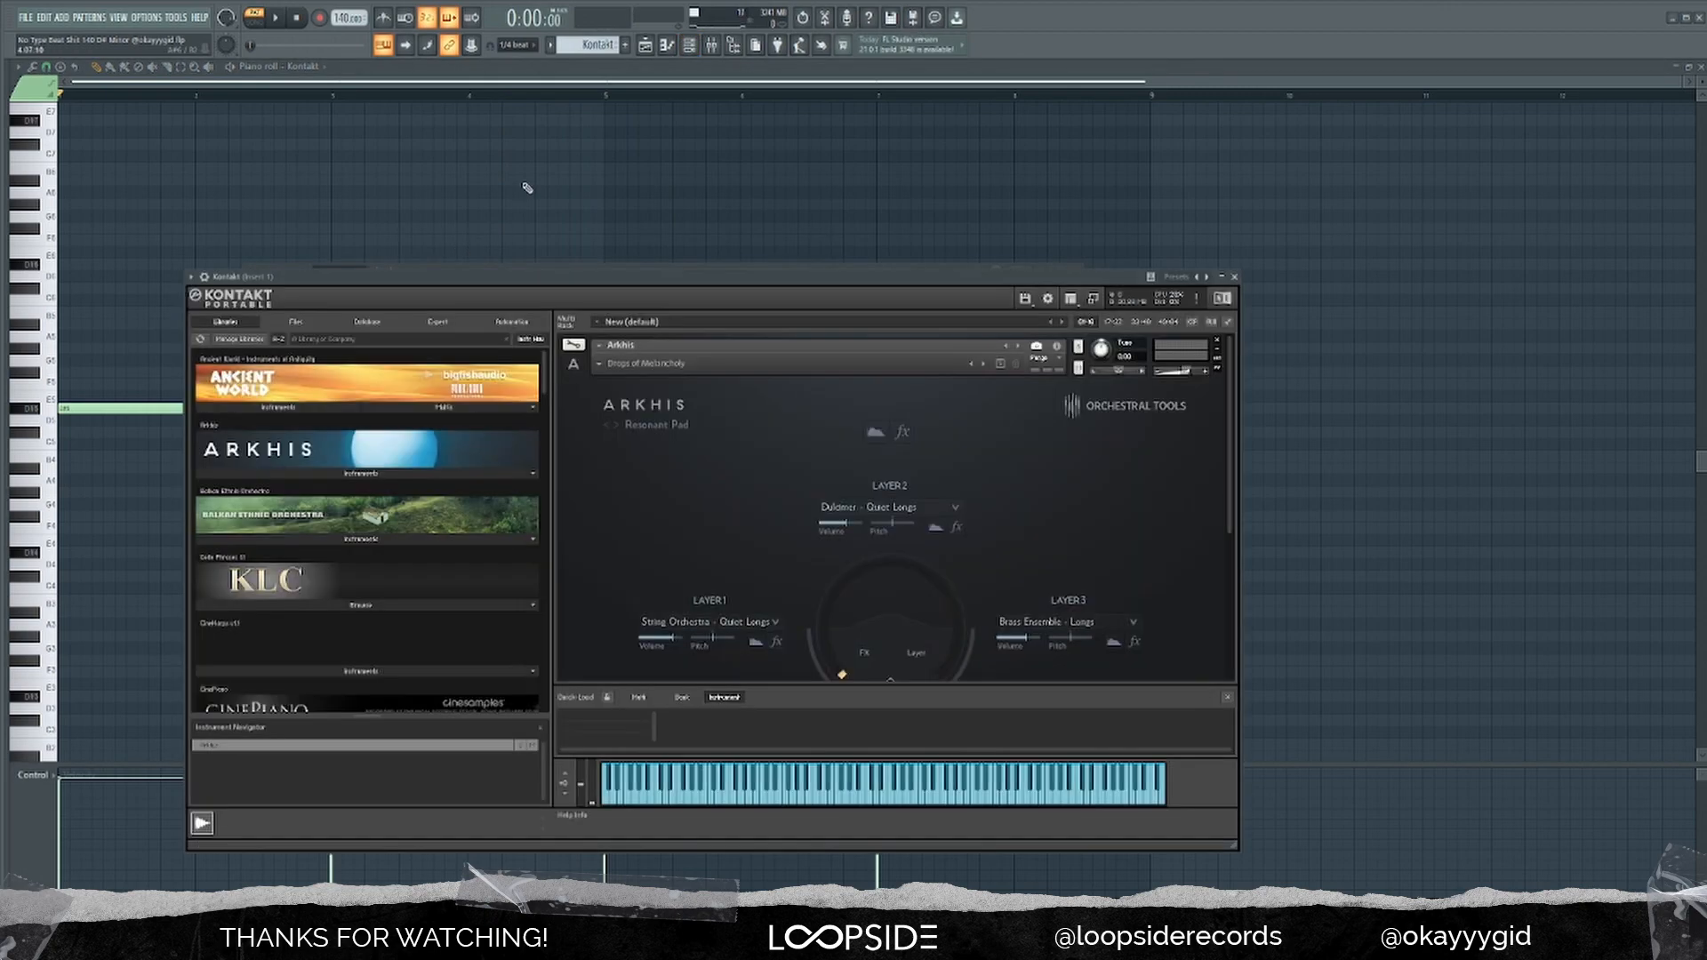
{"action": "left_click_drag", "start_coordinate": [711, 287], "coordinate": [710, 256]}
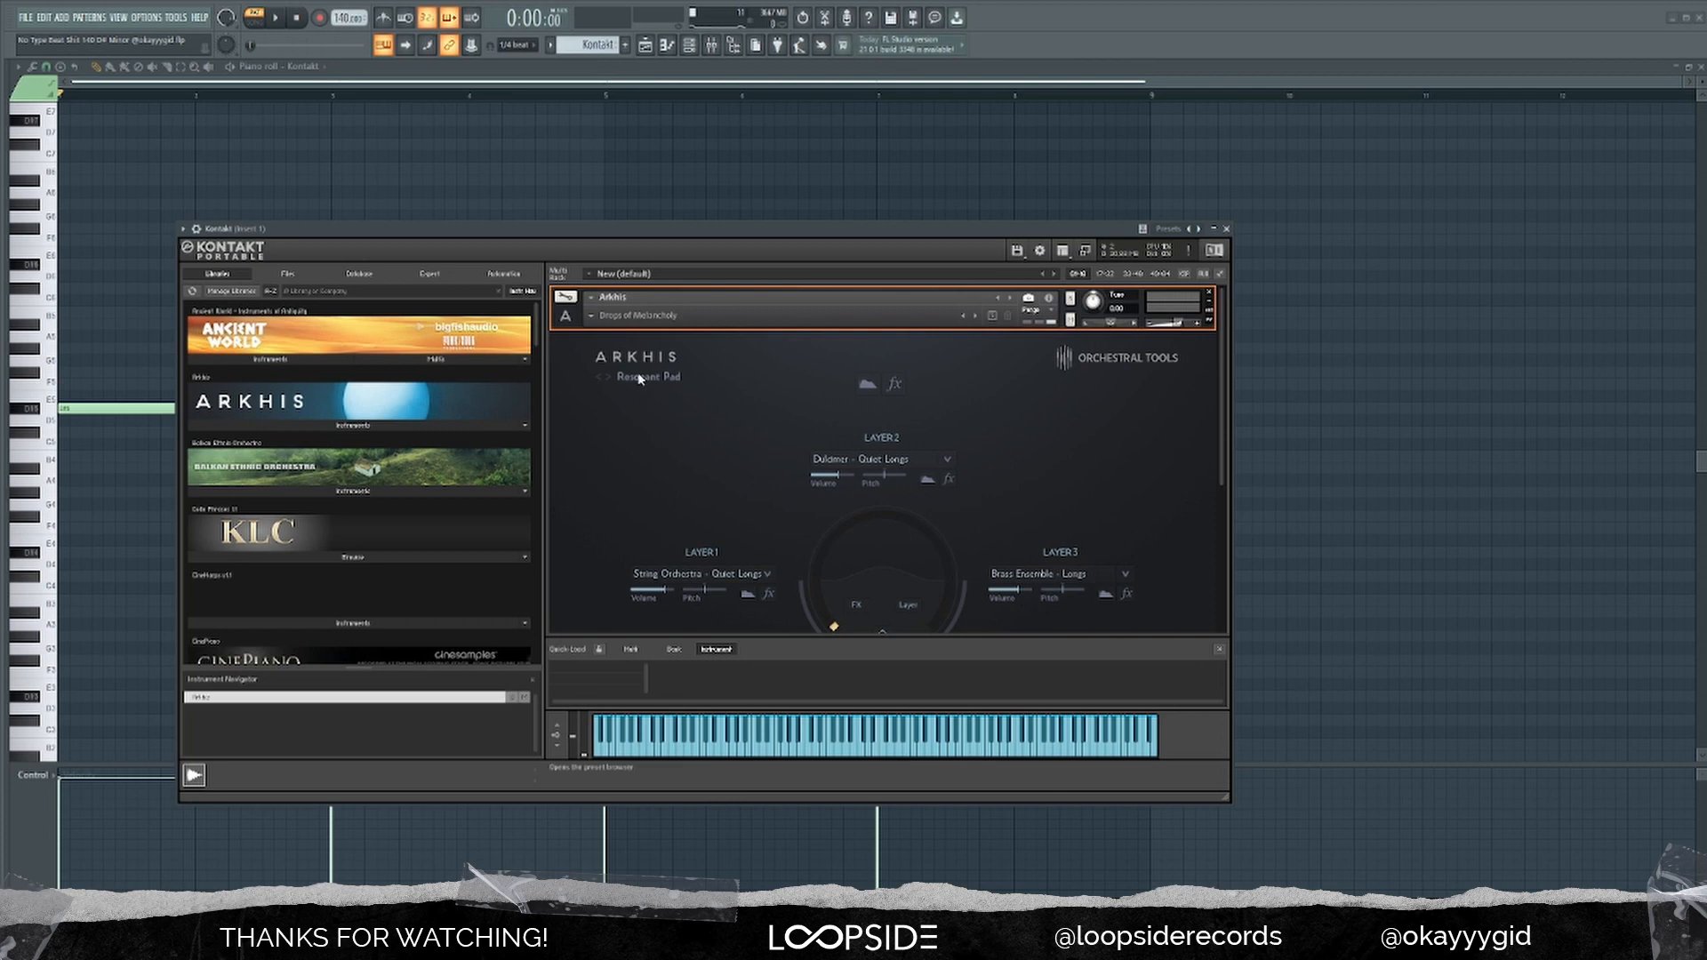
{"action": "left_click", "coordinate": [684, 355]}
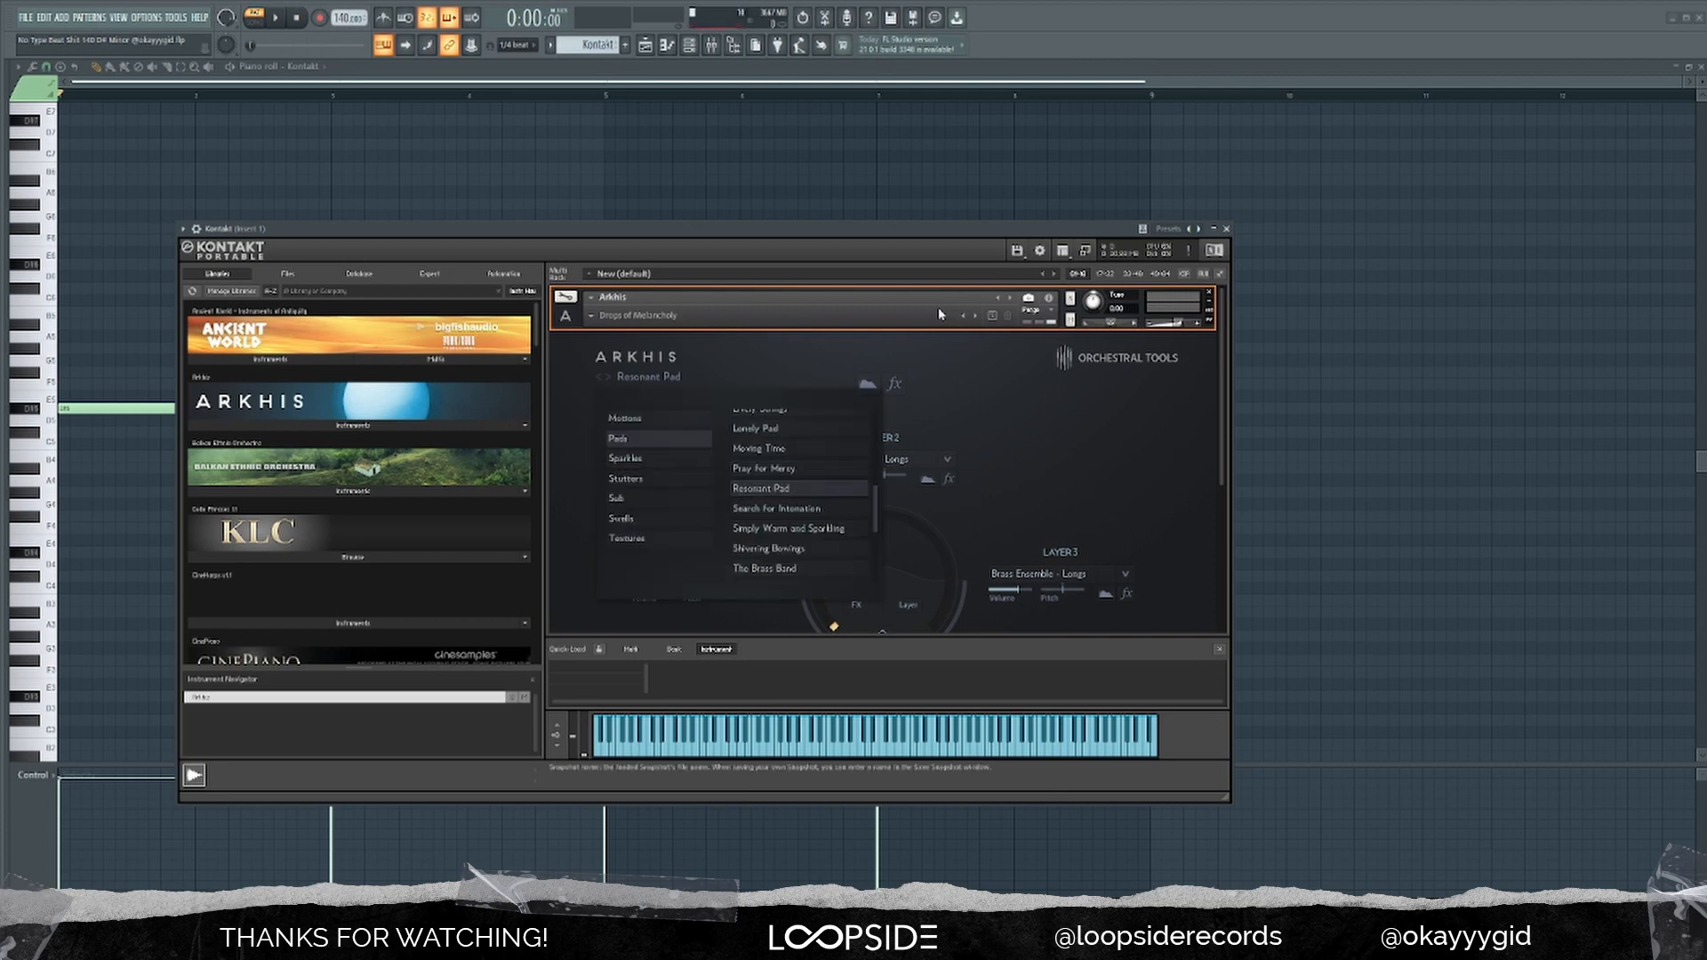
{"action": "left_click", "coordinate": [1227, 229]}
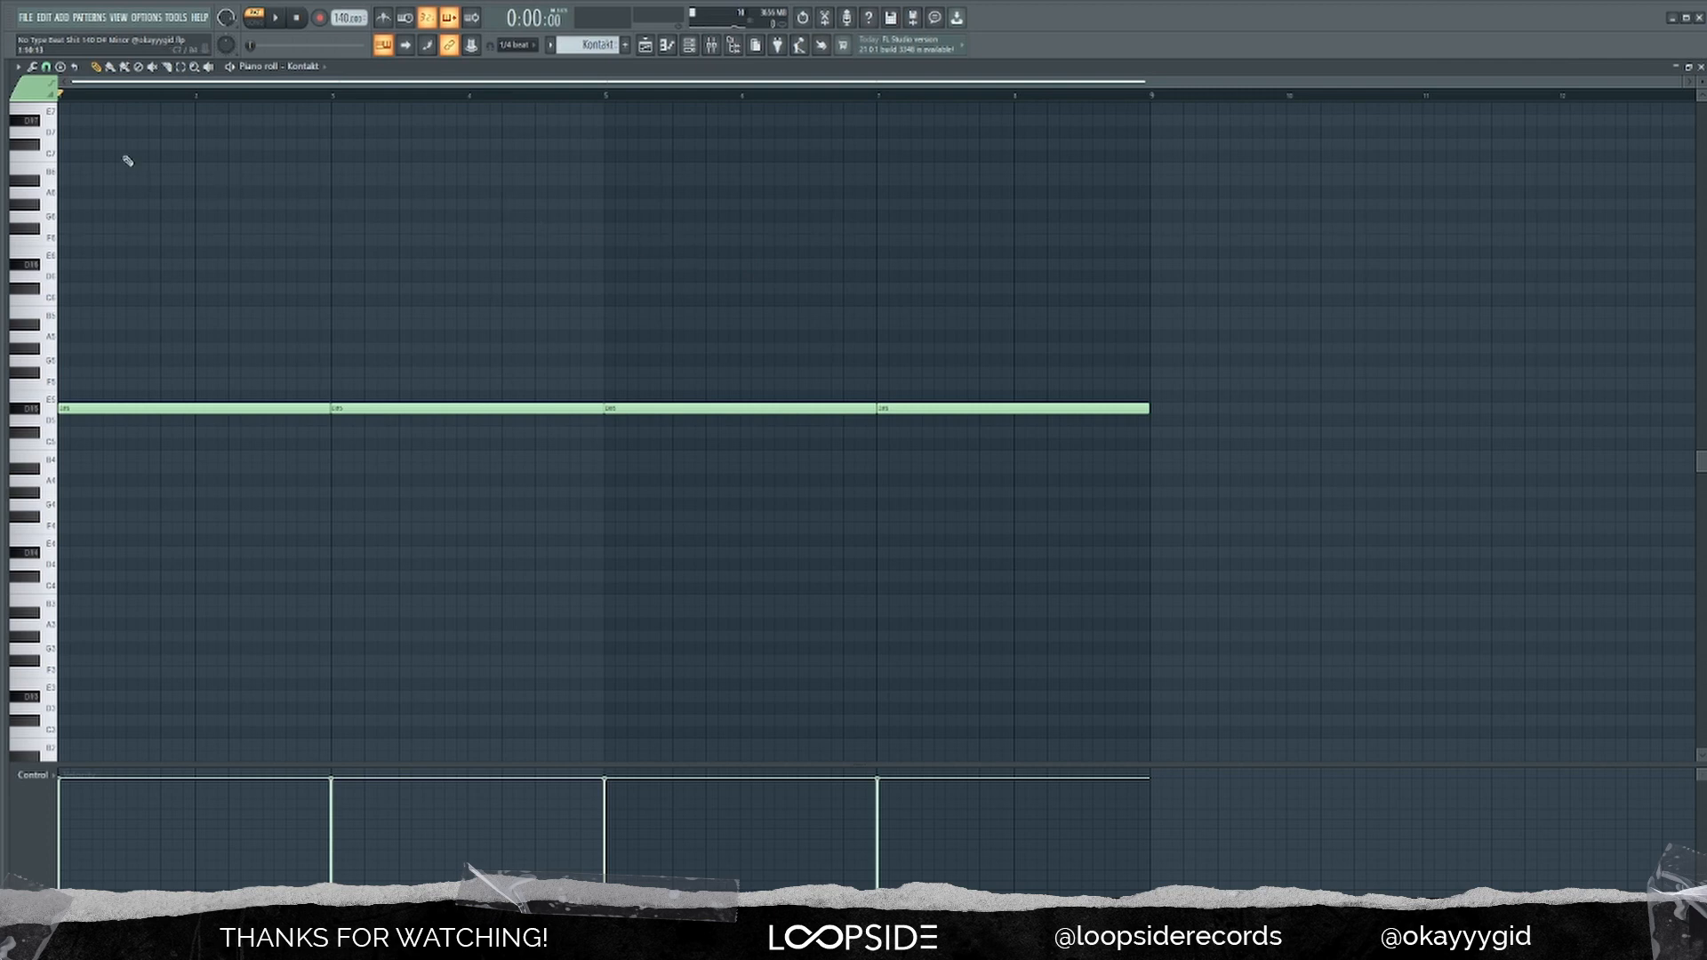
Step: Show the piano roll's scale highlighting options
{"action": "left_click", "coordinate": [18, 66]}
{"action": "mouse_move", "coordinate": [40, 147]}
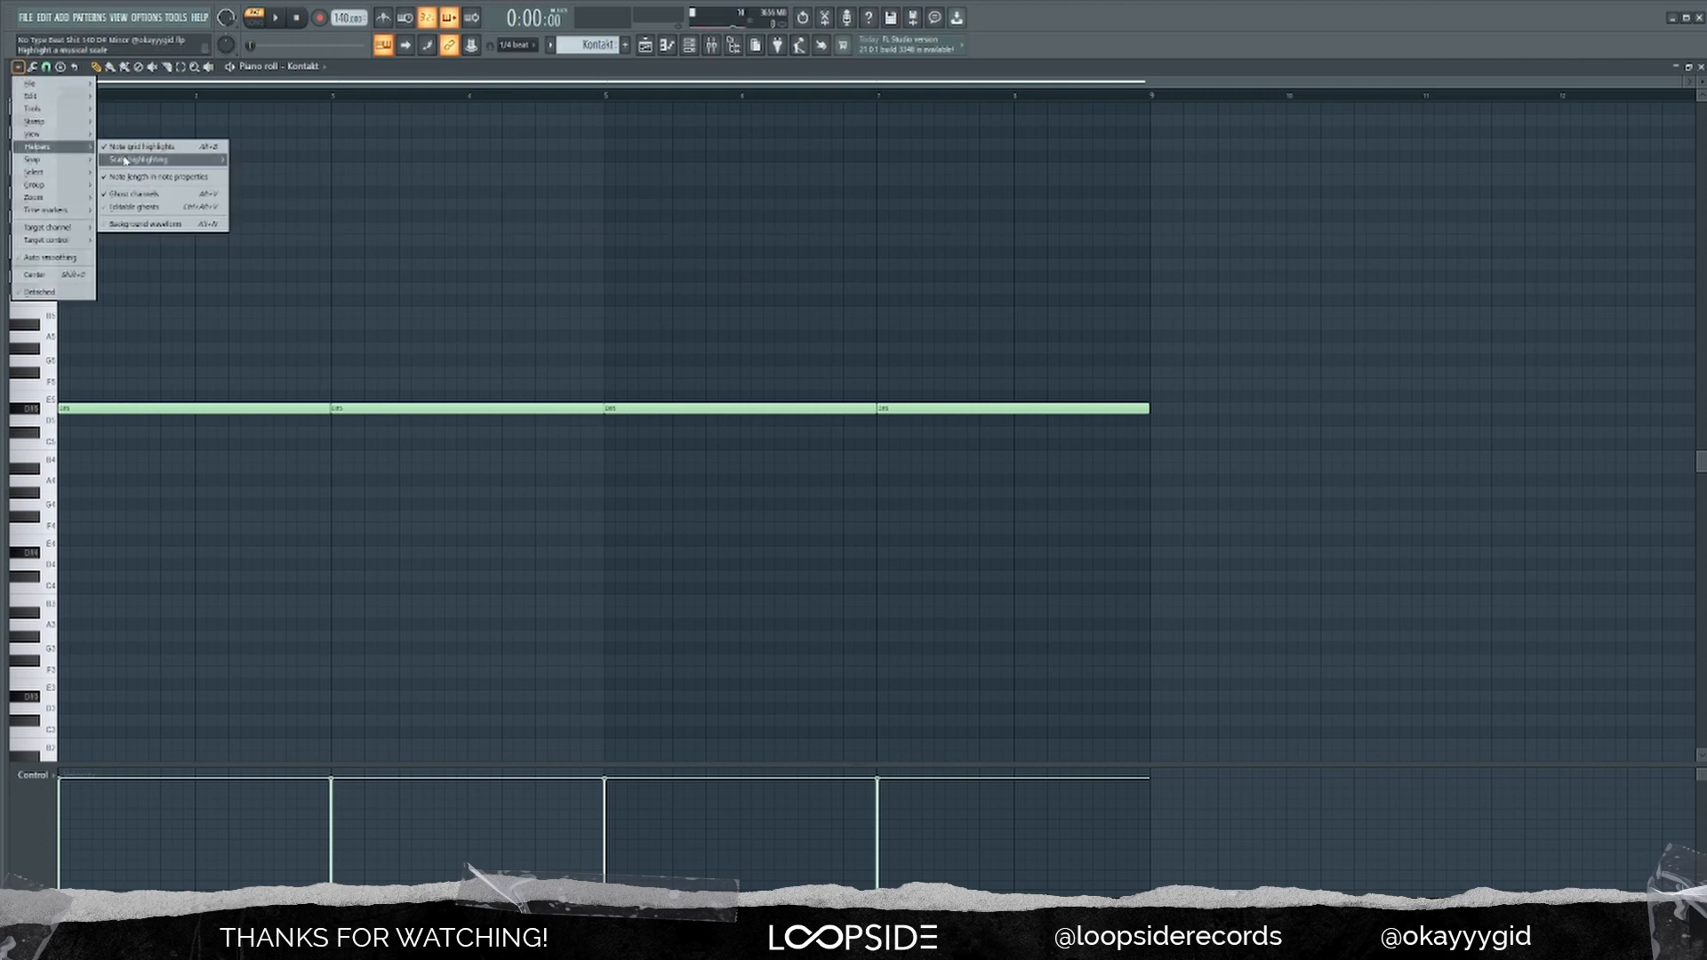
{"action": "mouse_move", "coordinate": [129, 164]}
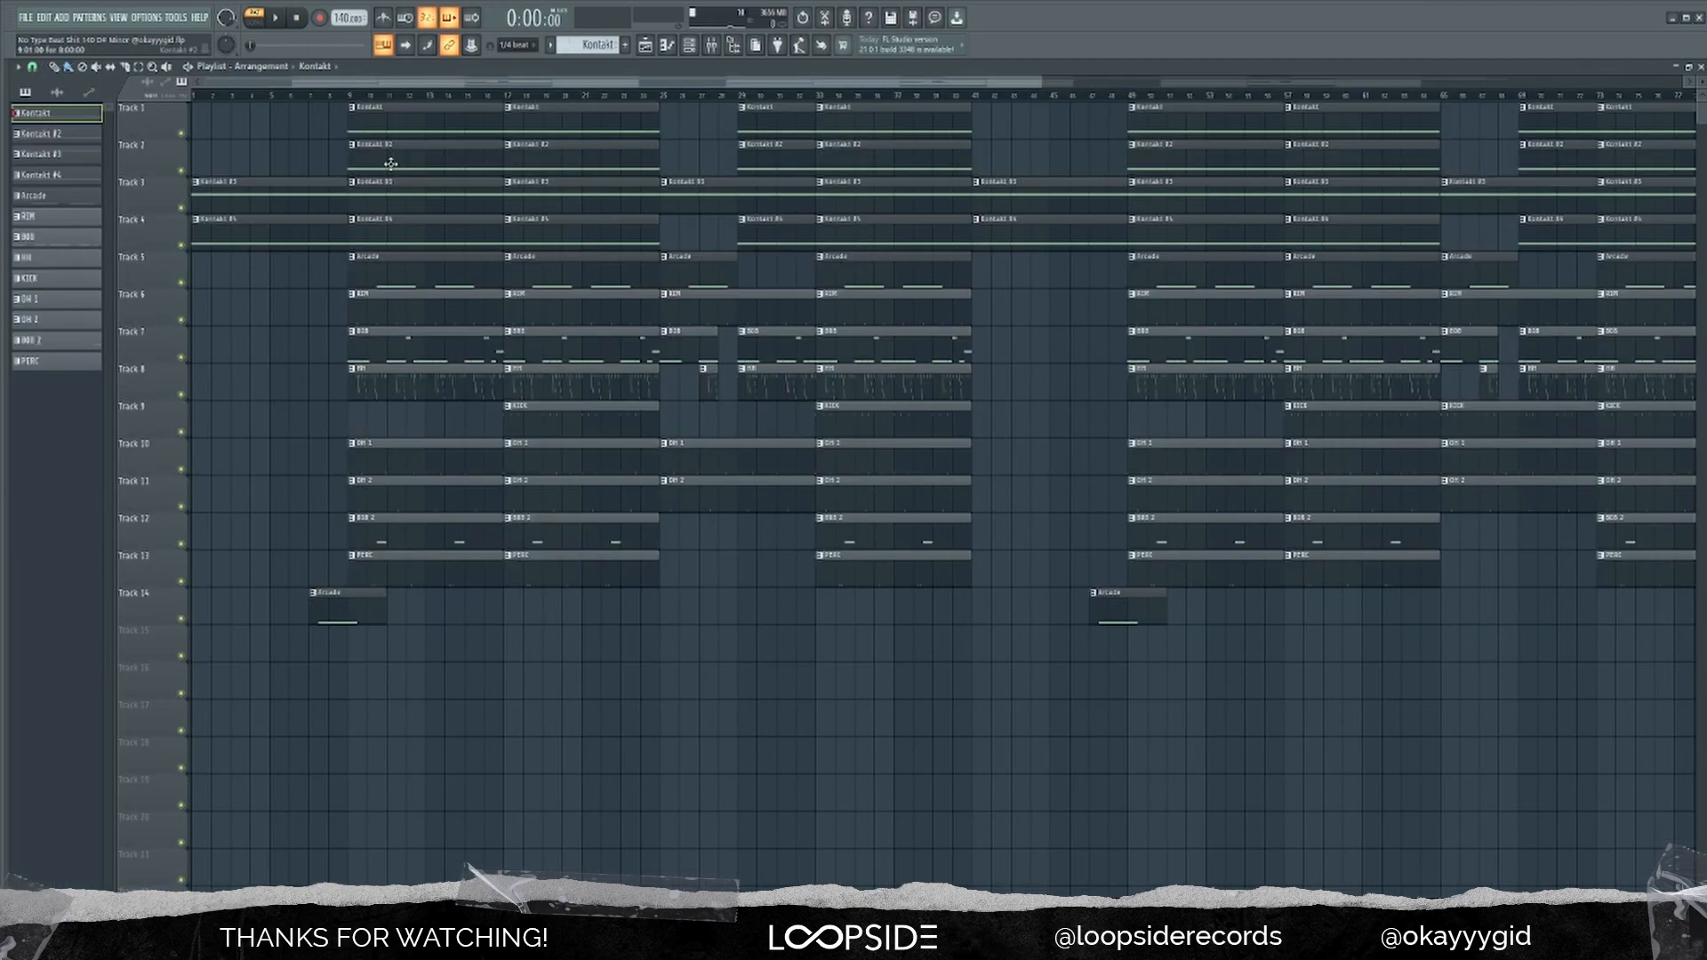
Step: Open the Kontakt #2 pattern from the playlist in the piano roll and play it back
{"action": "double_click", "coordinate": [391, 164]}
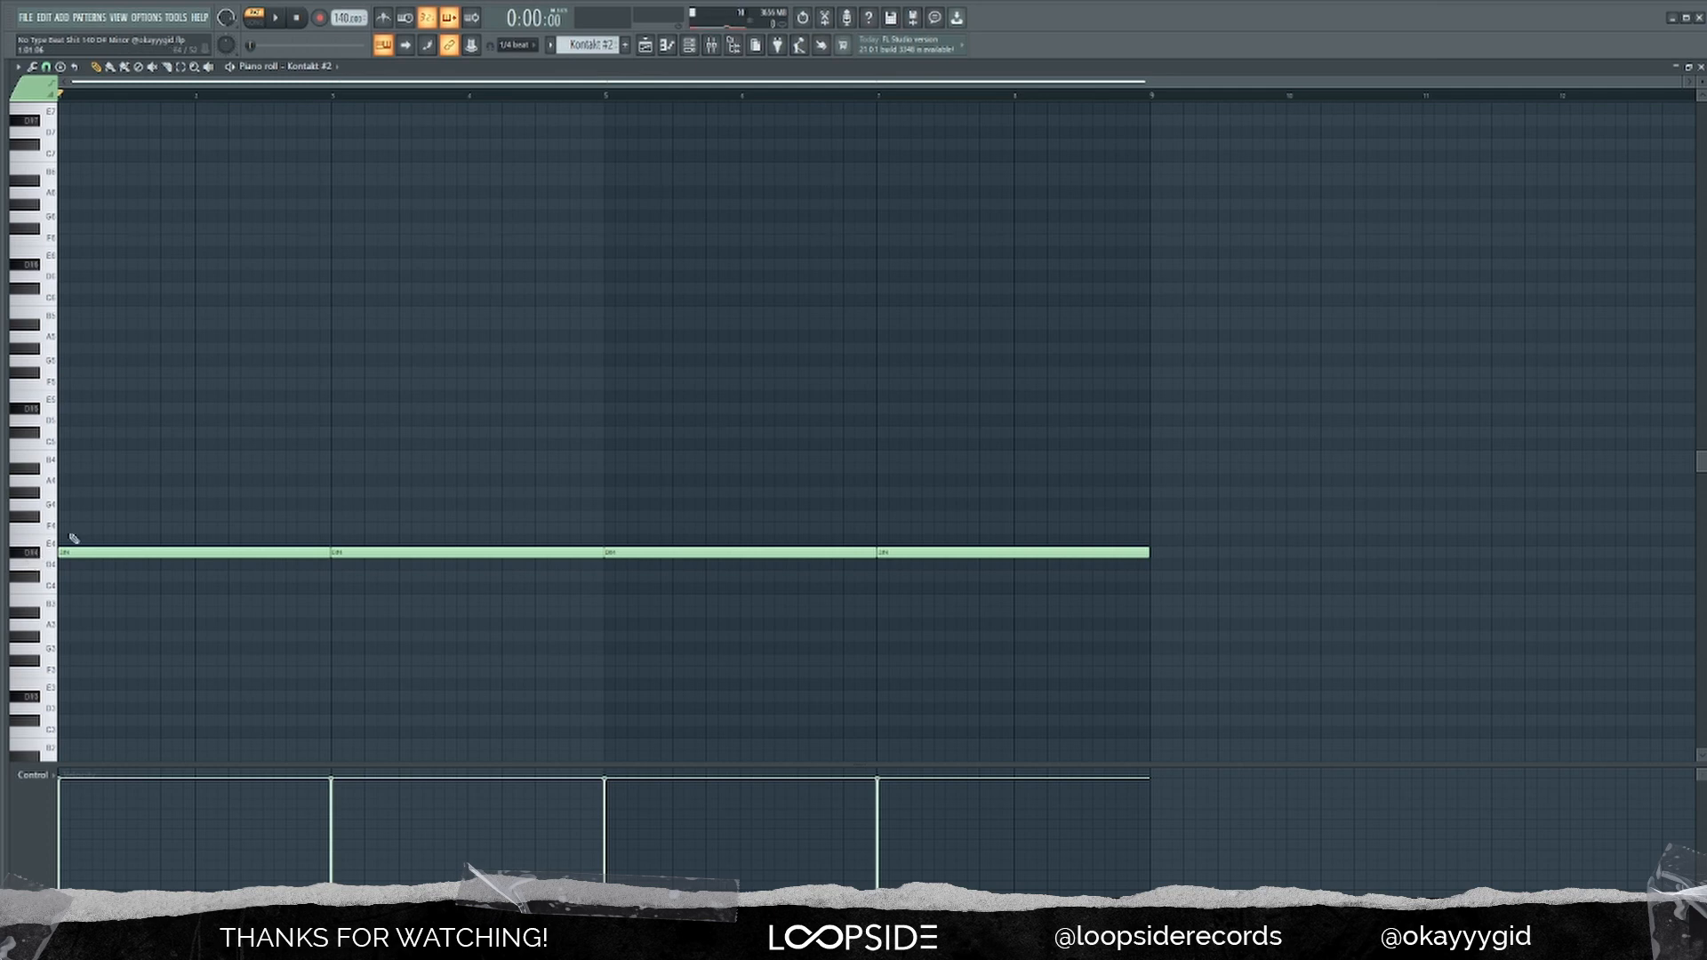
{"action": "left_click", "coordinate": [689, 45]}
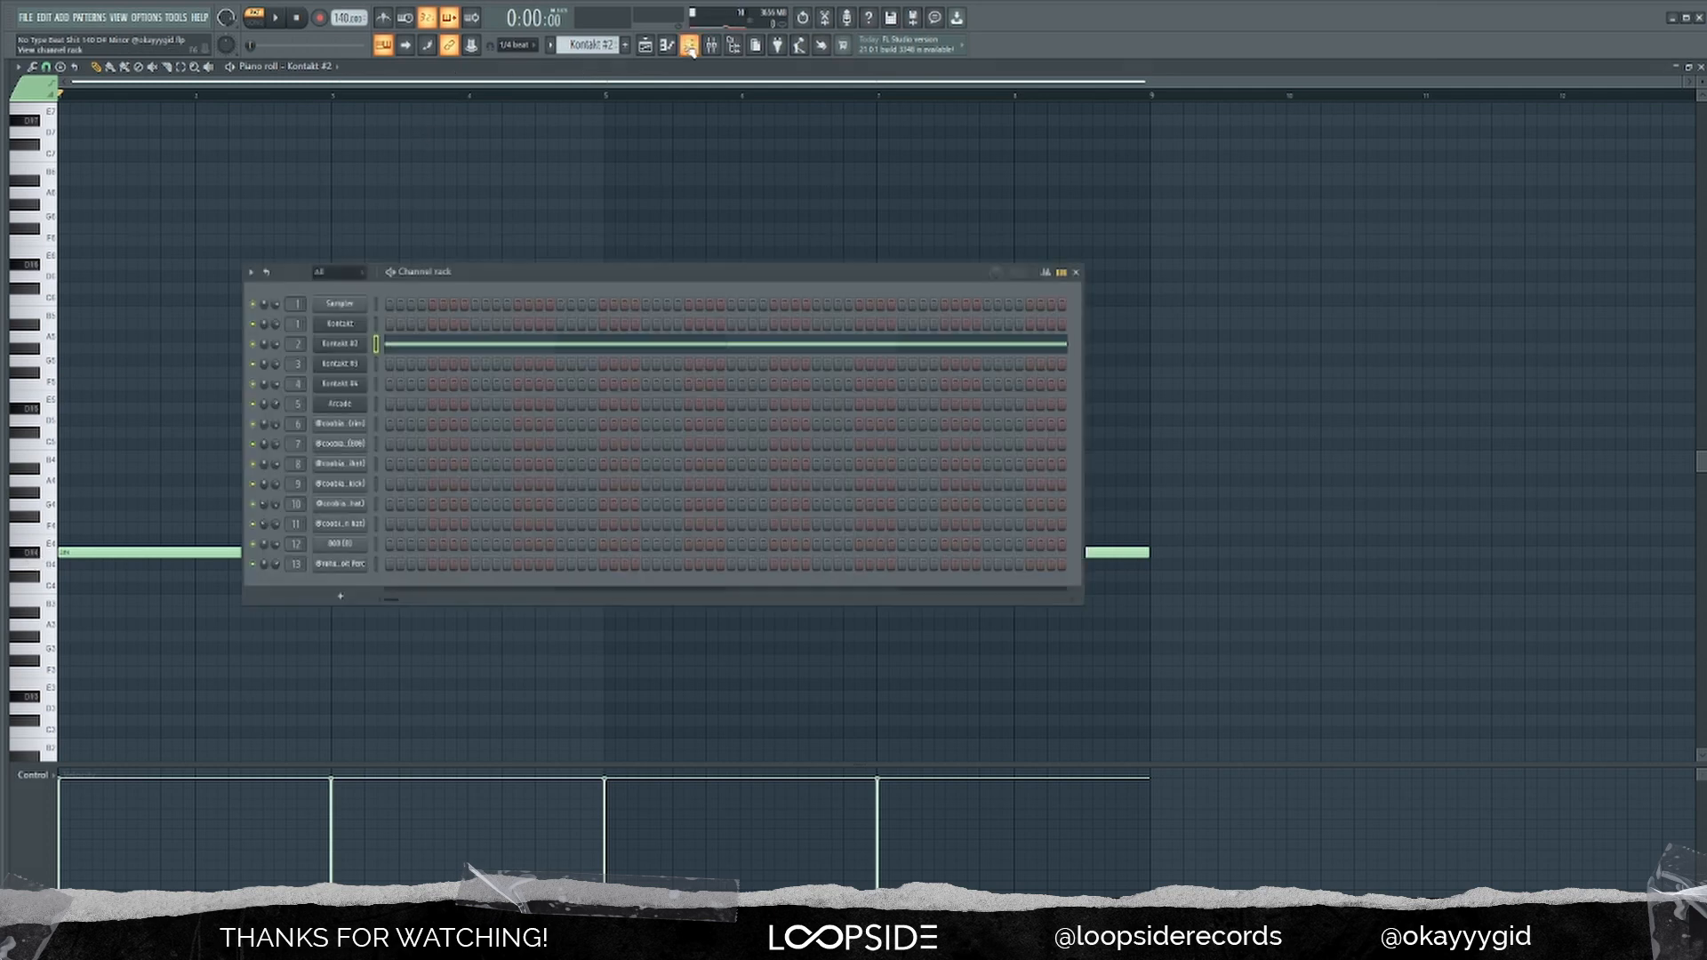
{"action": "left_click", "coordinate": [1075, 271]}
{"action": "key", "text": "space"}
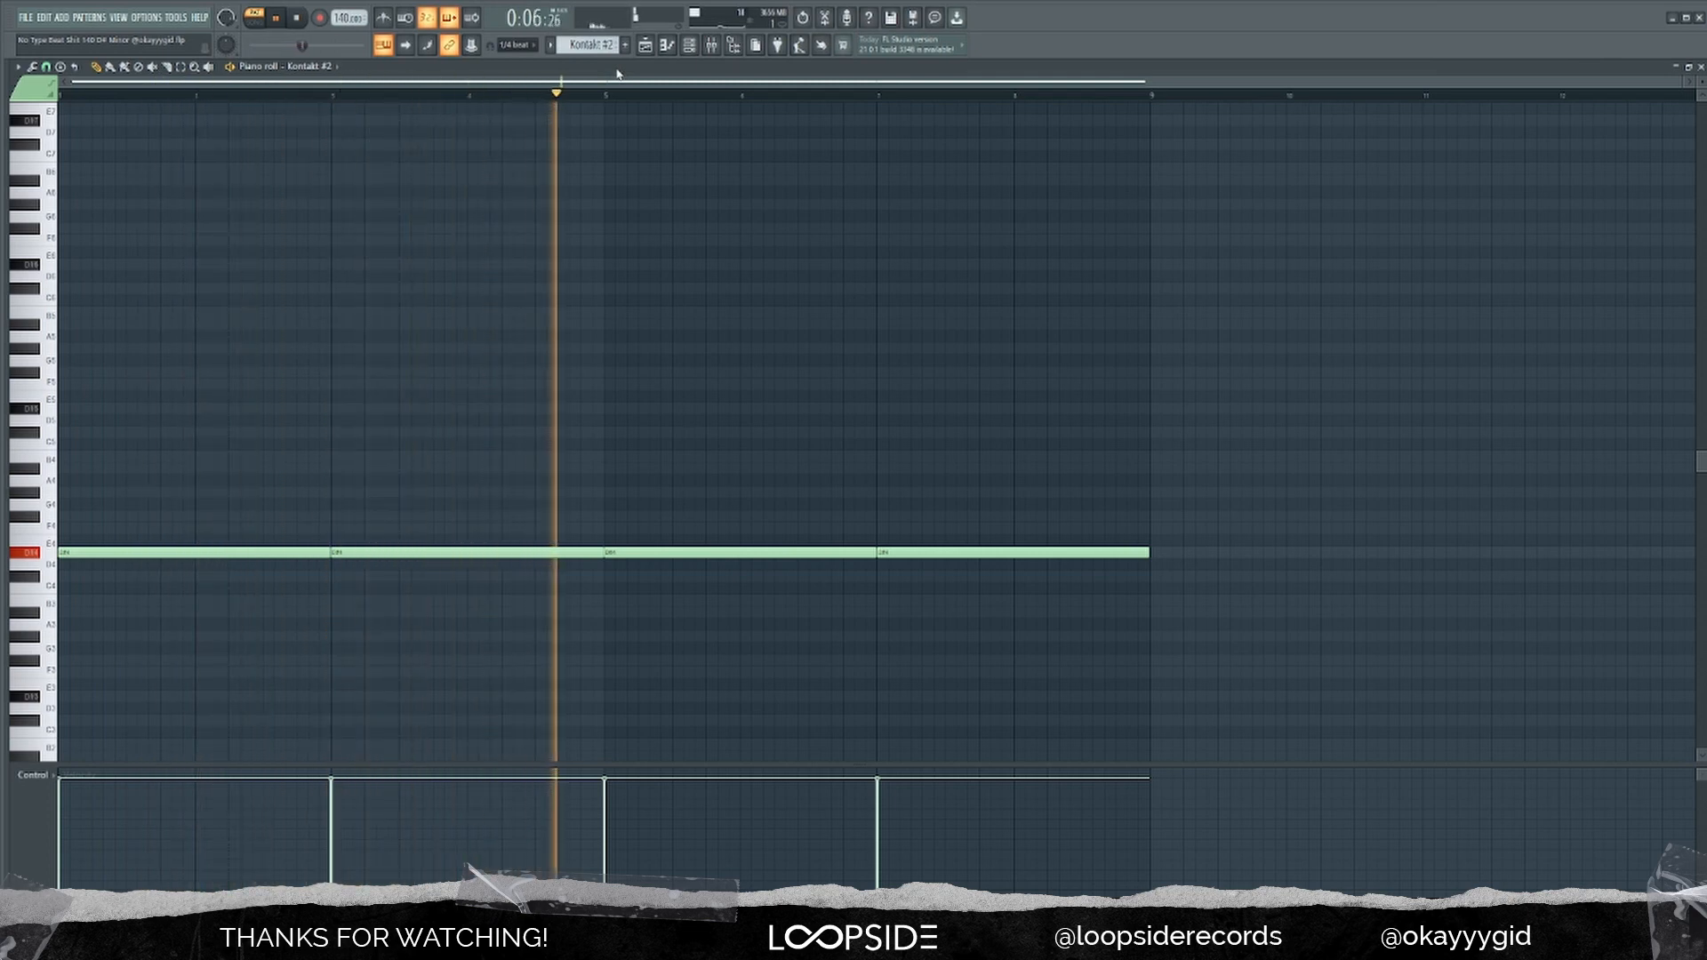
{"action": "key", "text": "space"}
Step: Show the Kontakt #2 channel's Arkhis instrument and bring up the presets for Lively Strings
{"action": "left_click", "coordinate": [689, 44]}
{"action": "left_click", "coordinate": [345, 348]}
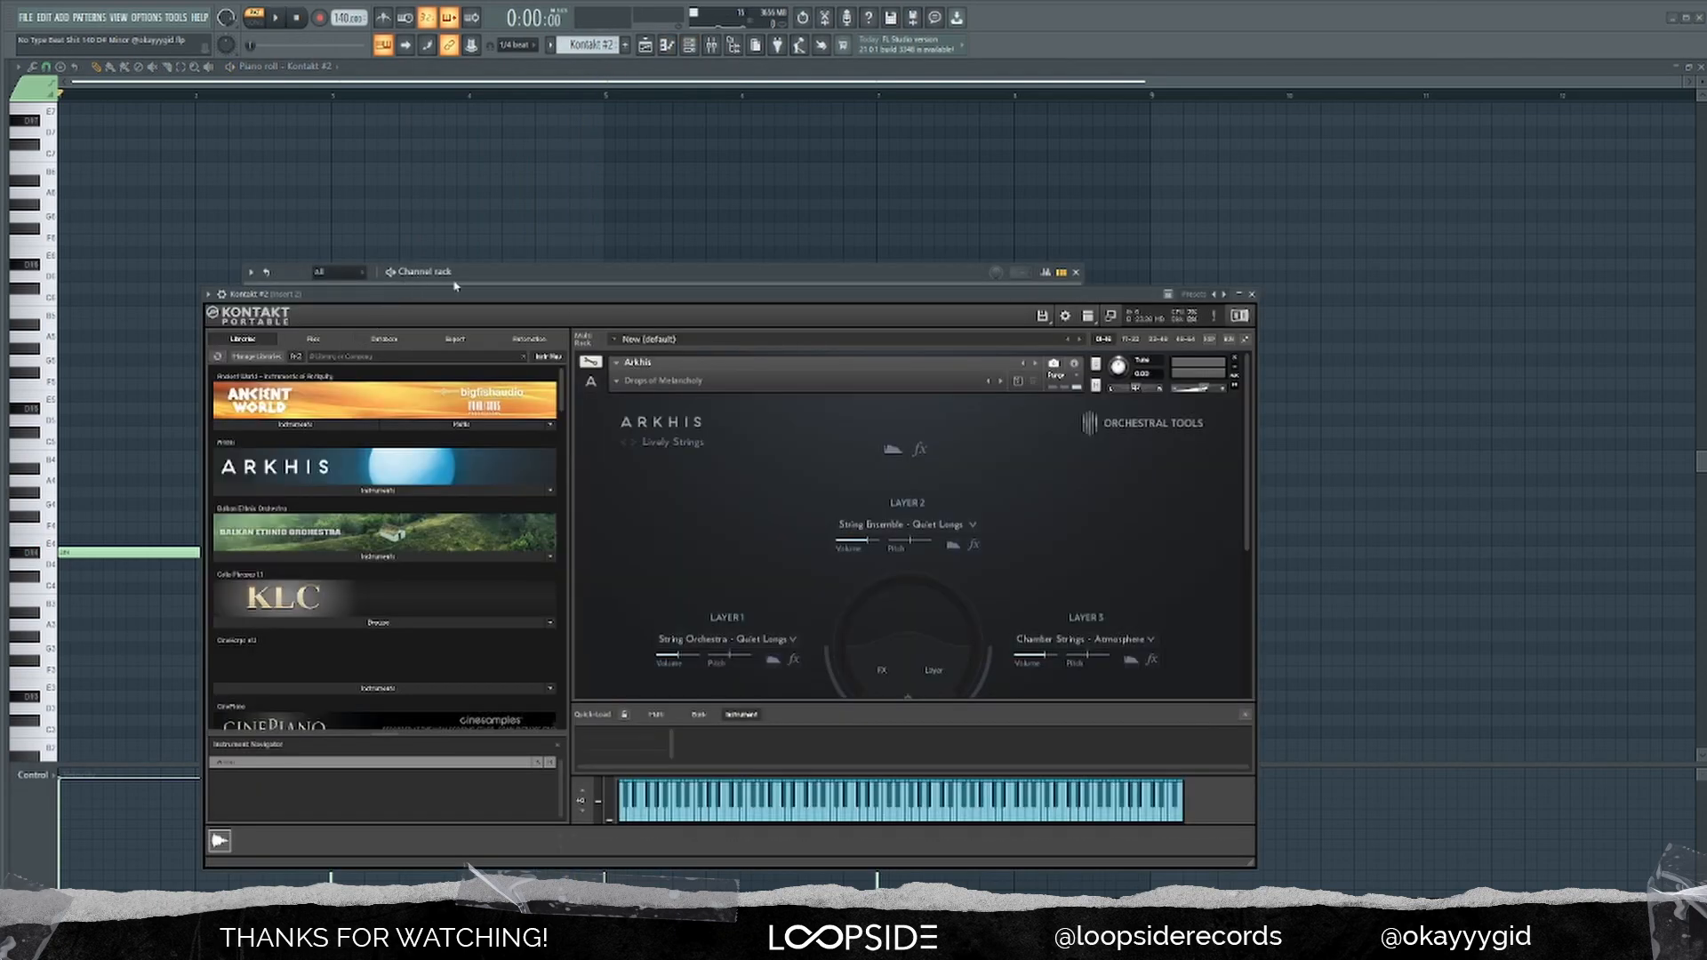
{"action": "left_click", "coordinate": [678, 449]}
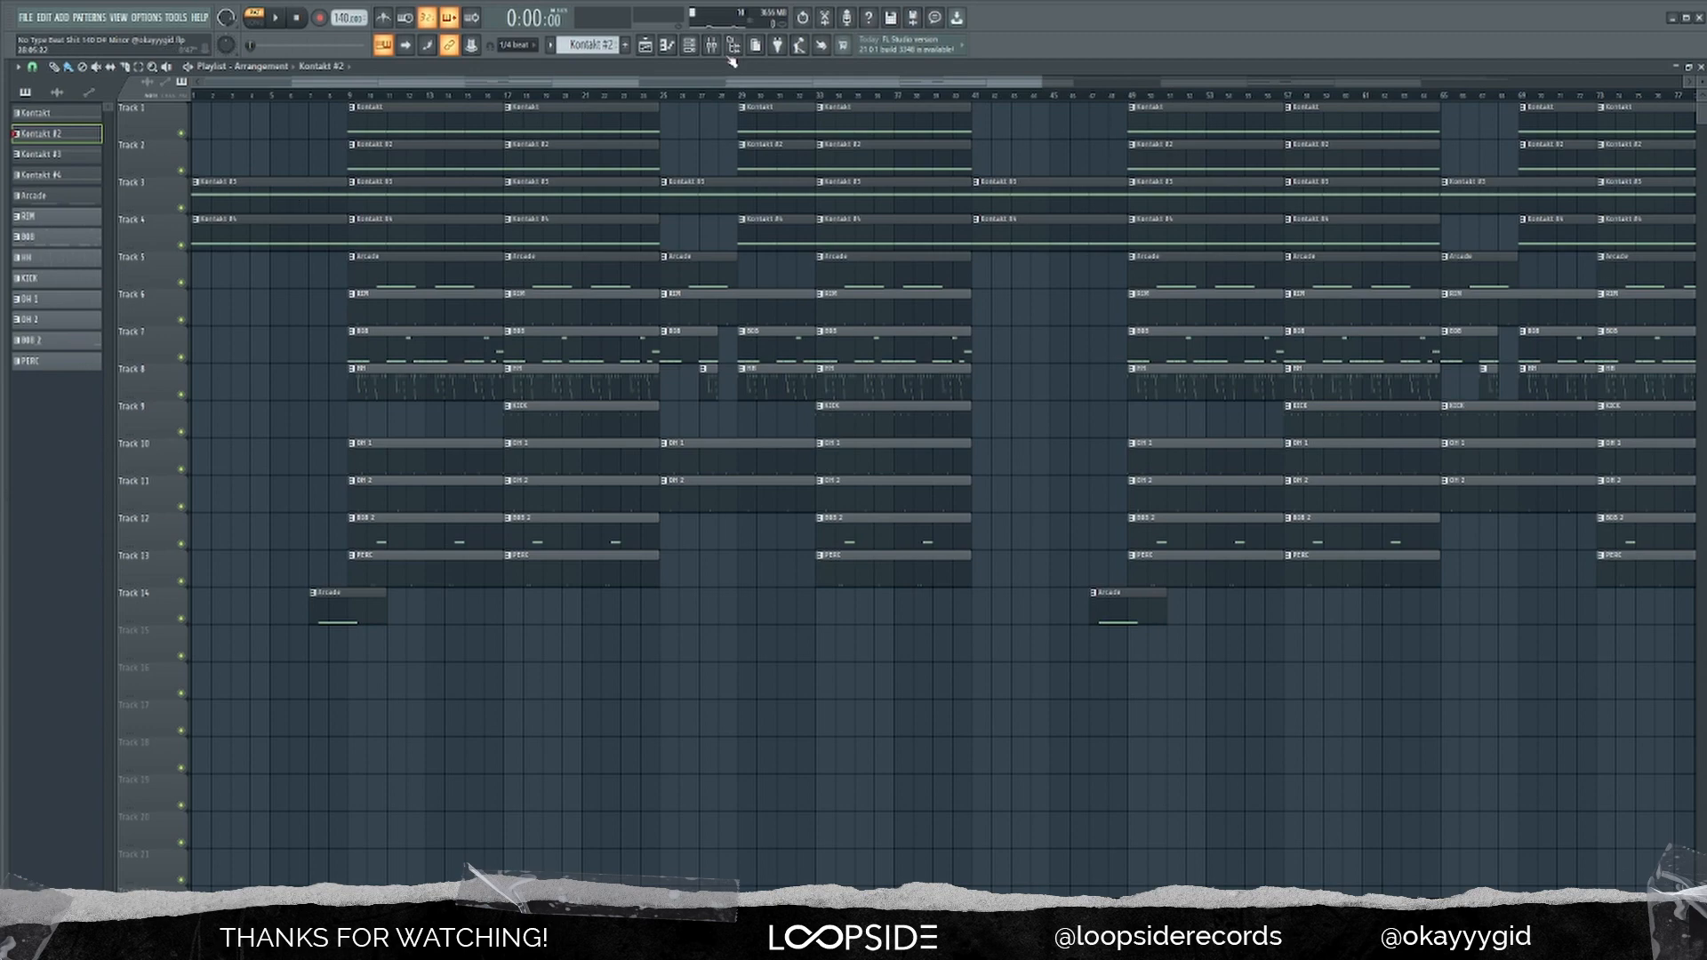
Step: Show the Kontakt #3 channel's Ancient World instrument with the Lyra 3 patch, and close the plugin and channel rack
{"action": "left_click", "coordinate": [689, 45]}
{"action": "left_click", "coordinate": [340, 364]}
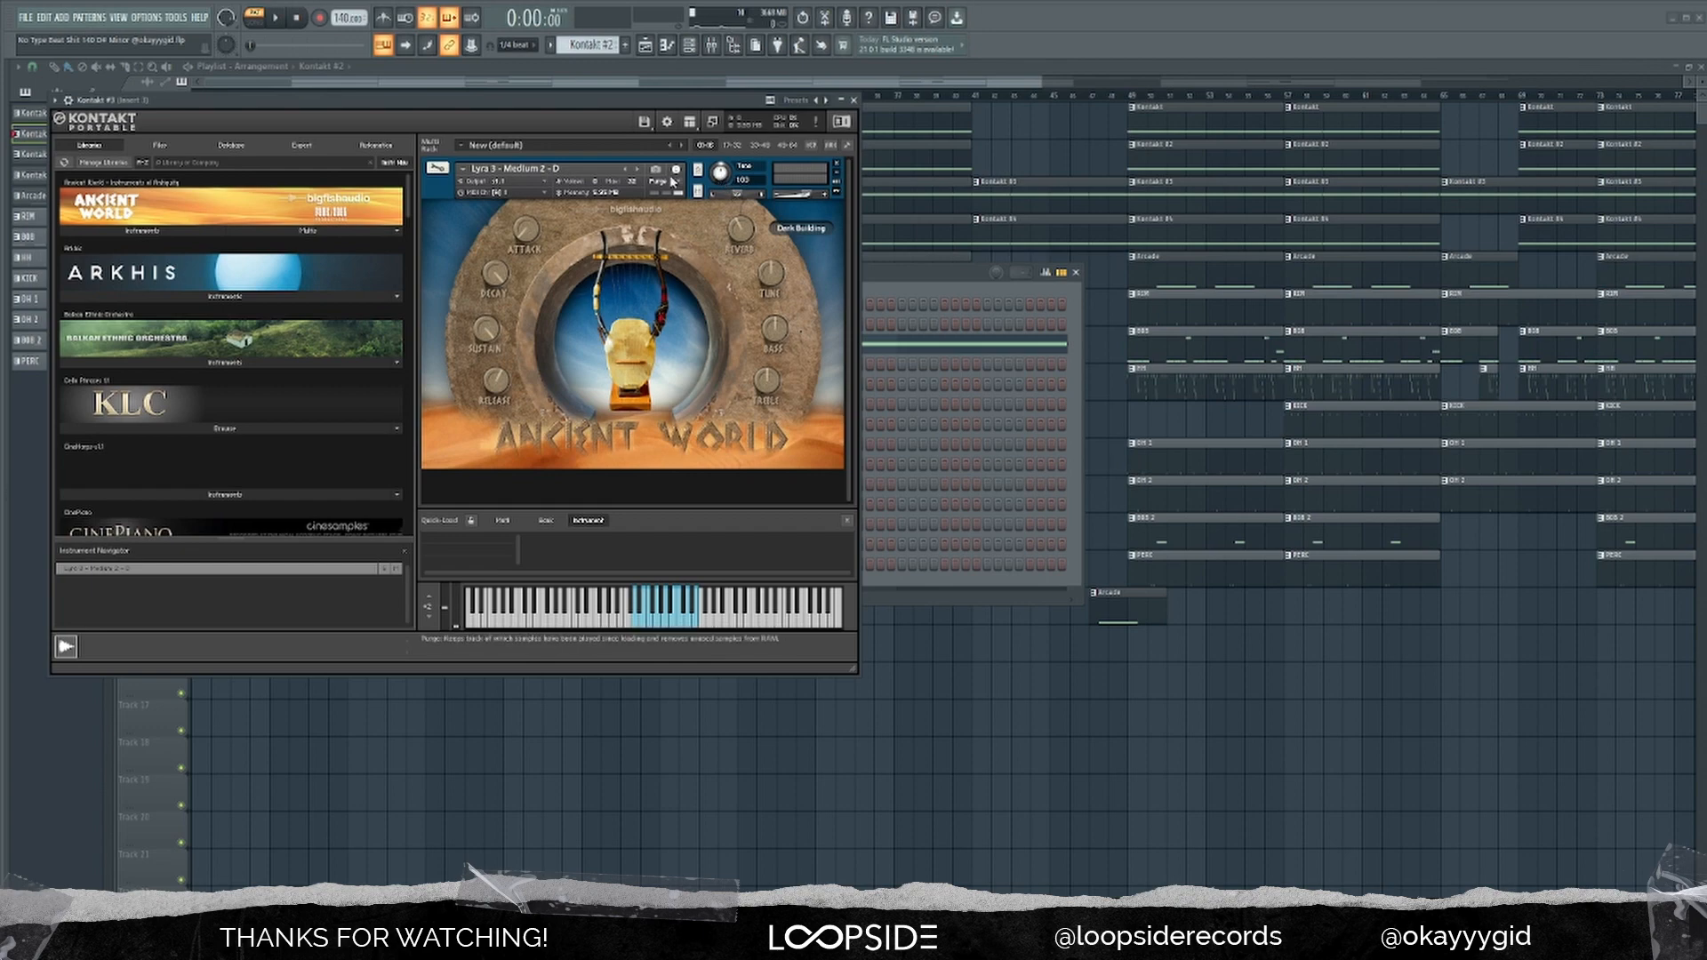
{"action": "left_click", "coordinate": [853, 99]}
{"action": "left_click", "coordinate": [1077, 273]}
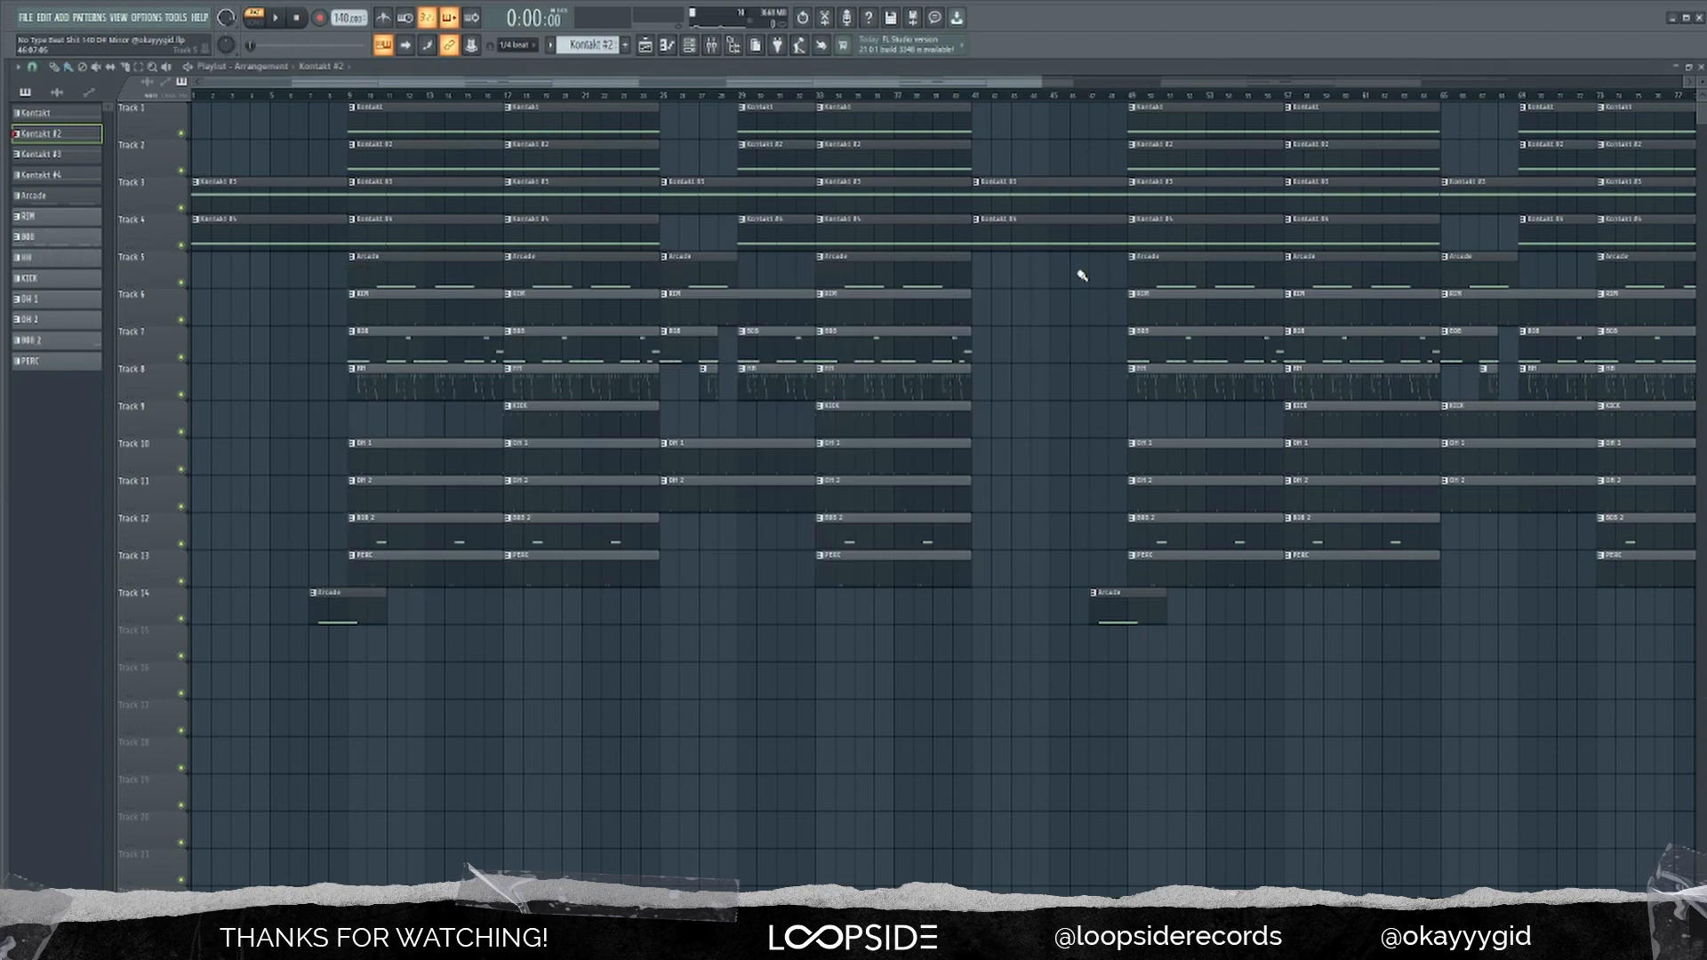
Step: Open the Kontakt #3 pattern from the playlist in the piano roll and play it back
{"action": "double_click", "coordinate": [412, 203]}
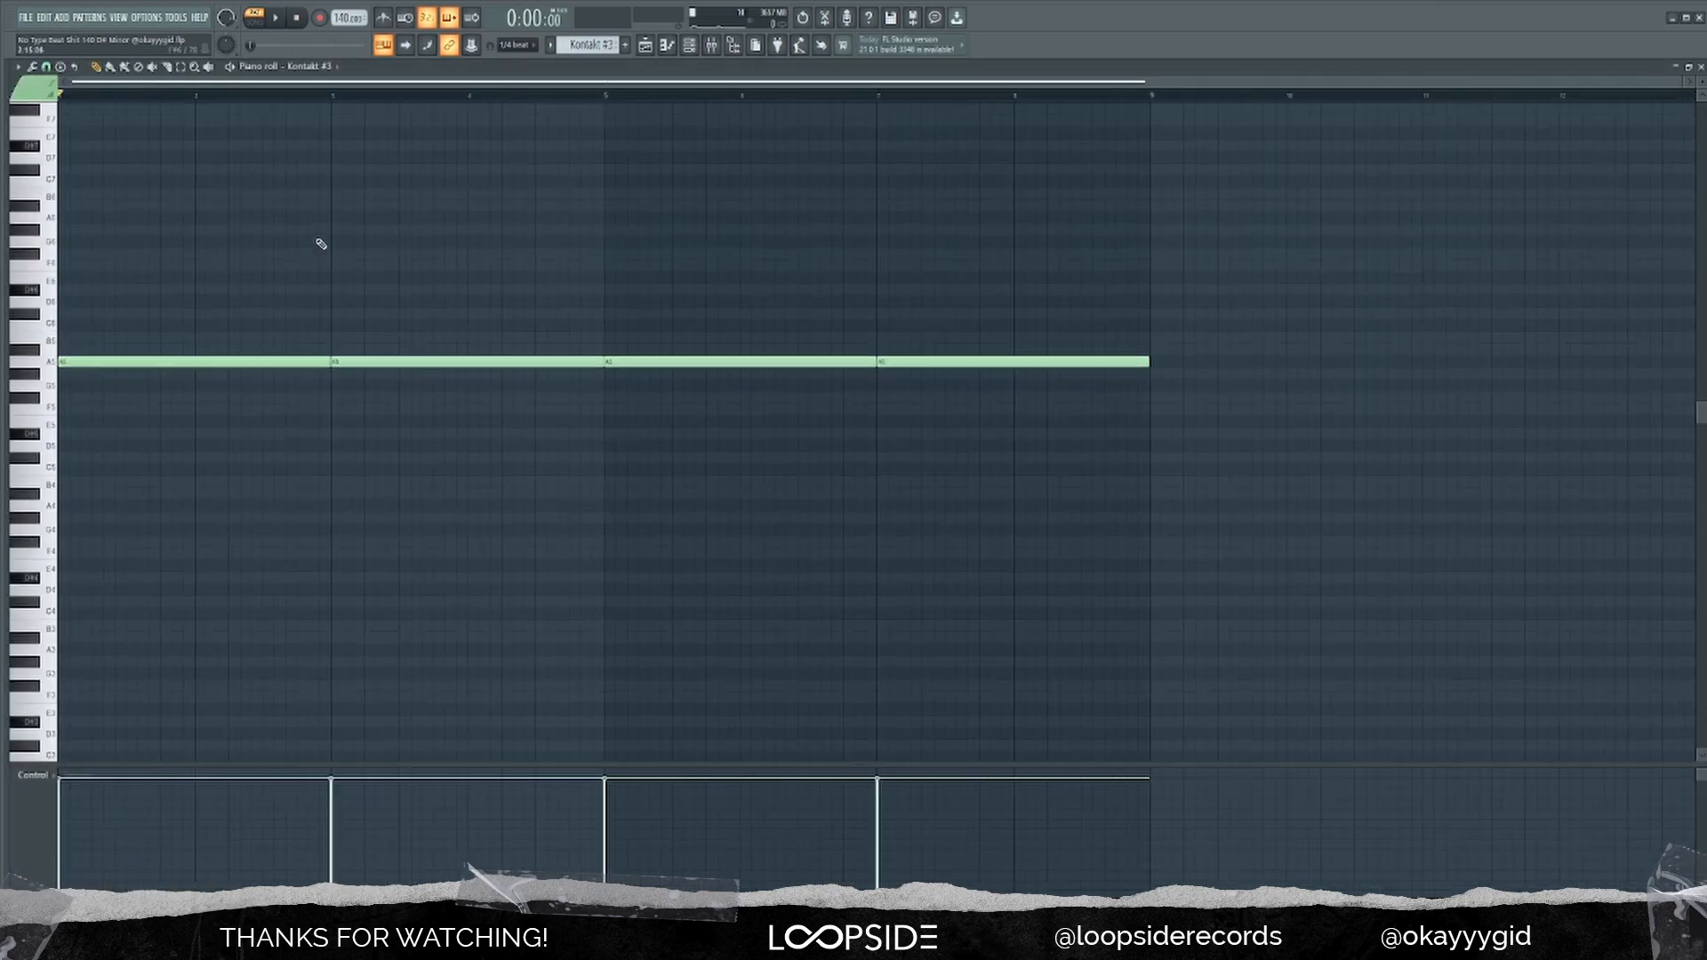
{"action": "key", "text": "space"}
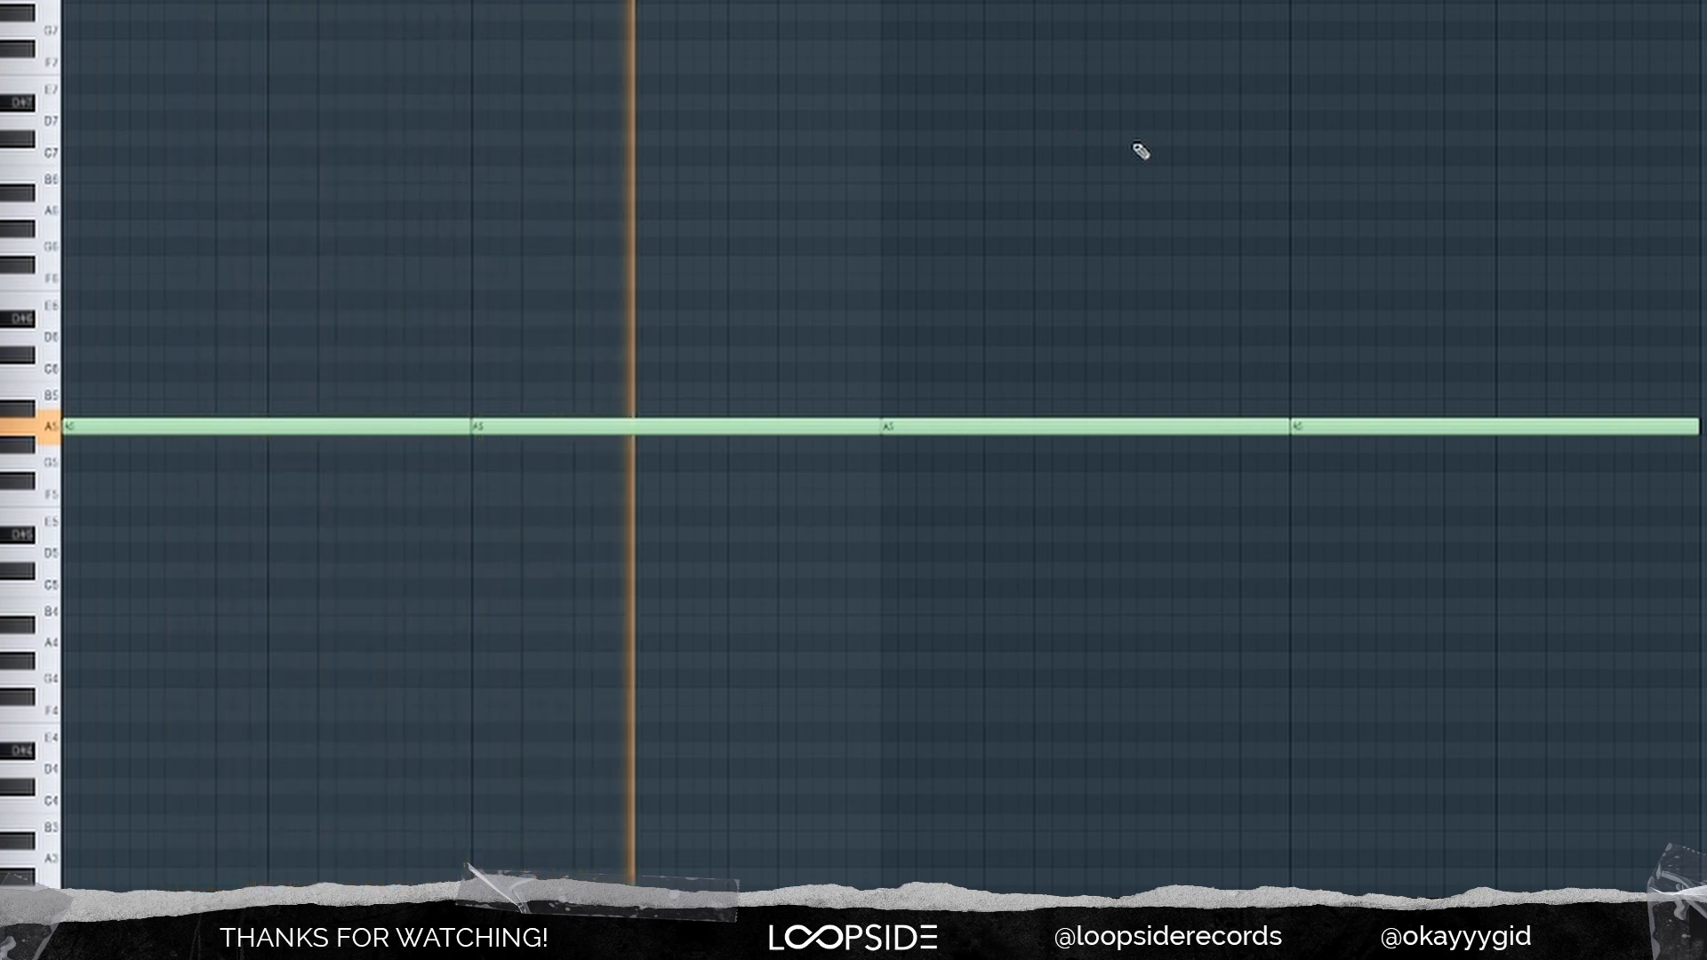
{"action": "key", "text": "space"}
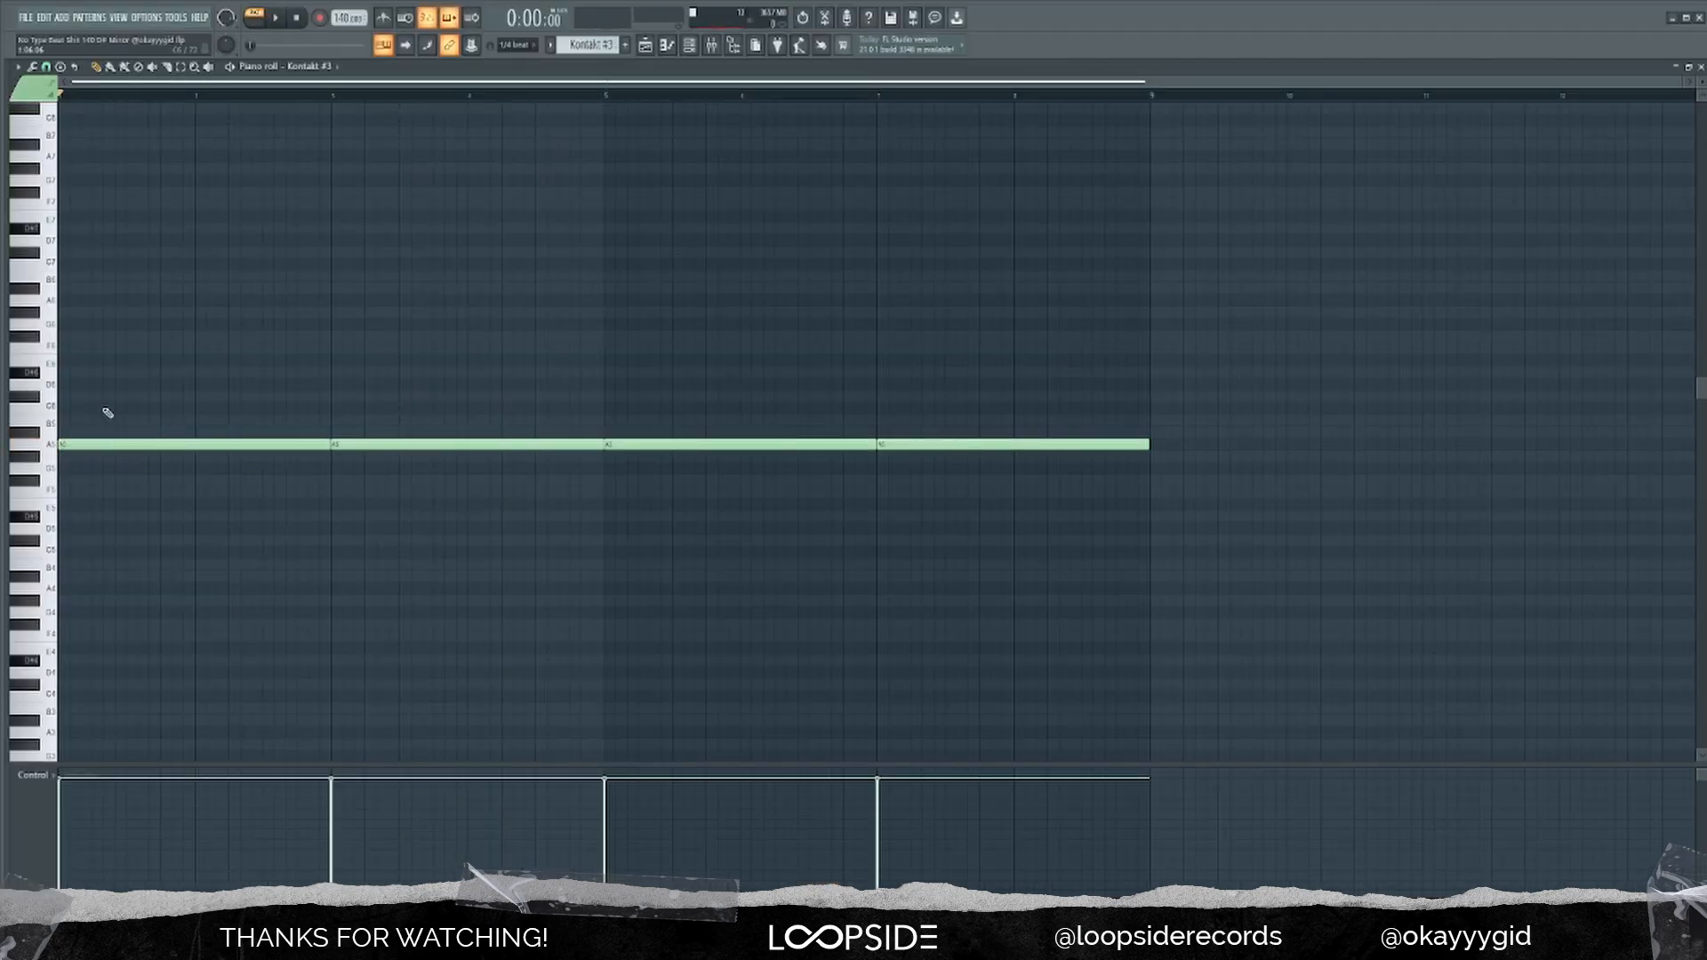
Step: Try stacking B5, C6 and D6 notes above the opening A5 note, and delete these three added notes
{"action": "left_click_drag", "start_coordinate": [74, 420], "coordinate": [41, 423]}
{"action": "left_click_drag", "start_coordinate": [76, 409], "coordinate": [39, 414]}
{"action": "left_click_drag", "start_coordinate": [75, 386], "coordinate": [39, 388]}
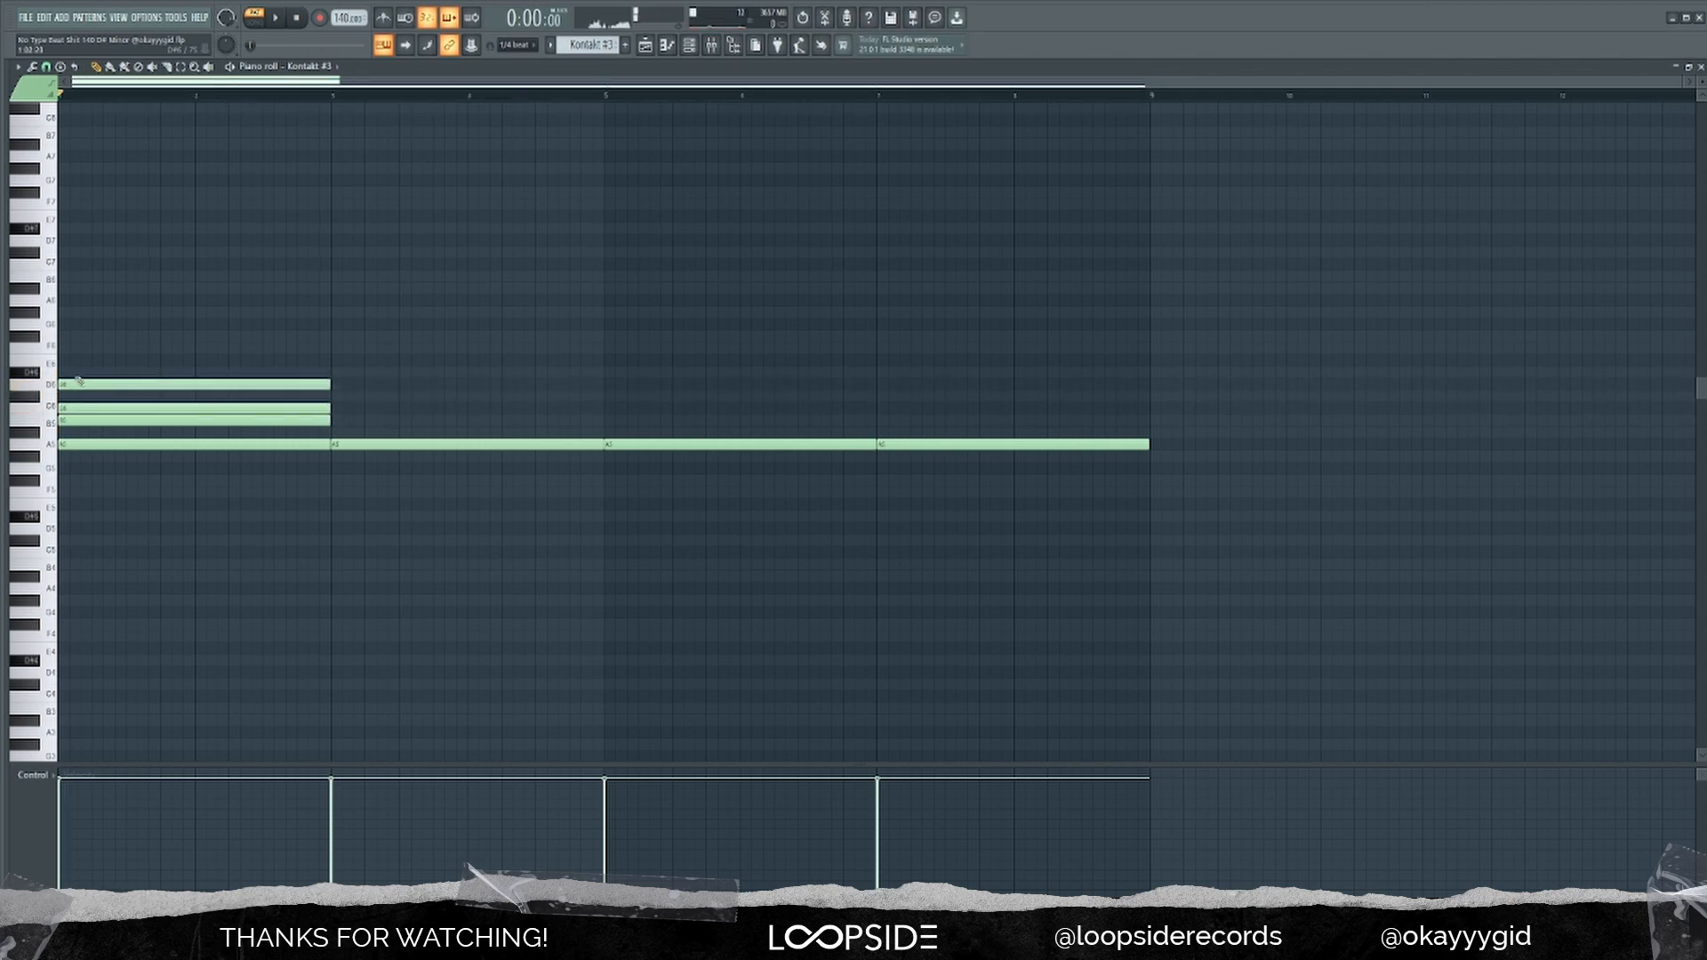
{"action": "right_click", "coordinate": [77, 385]}
{"action": "right_click", "coordinate": [72, 409]}
{"action": "right_click", "coordinate": [72, 418]}
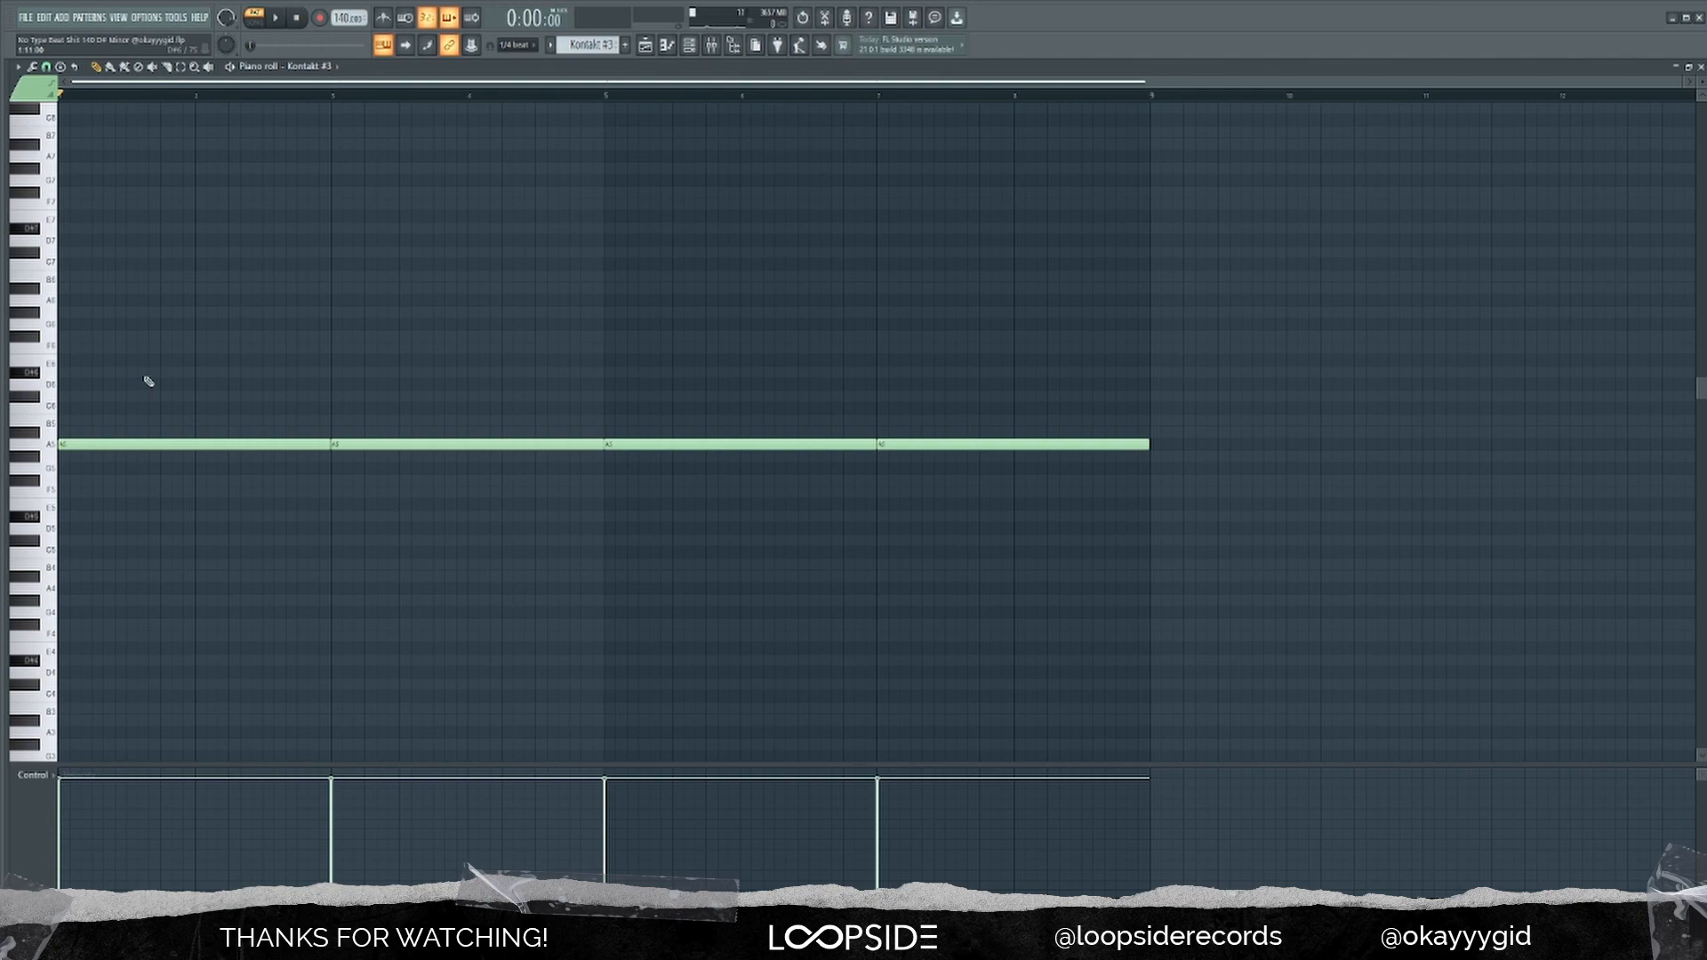
Step: Examine the HalfTime and Inf EQ effects on the Kontakt #3 mixer insert
{"action": "left_click", "coordinate": [714, 48]}
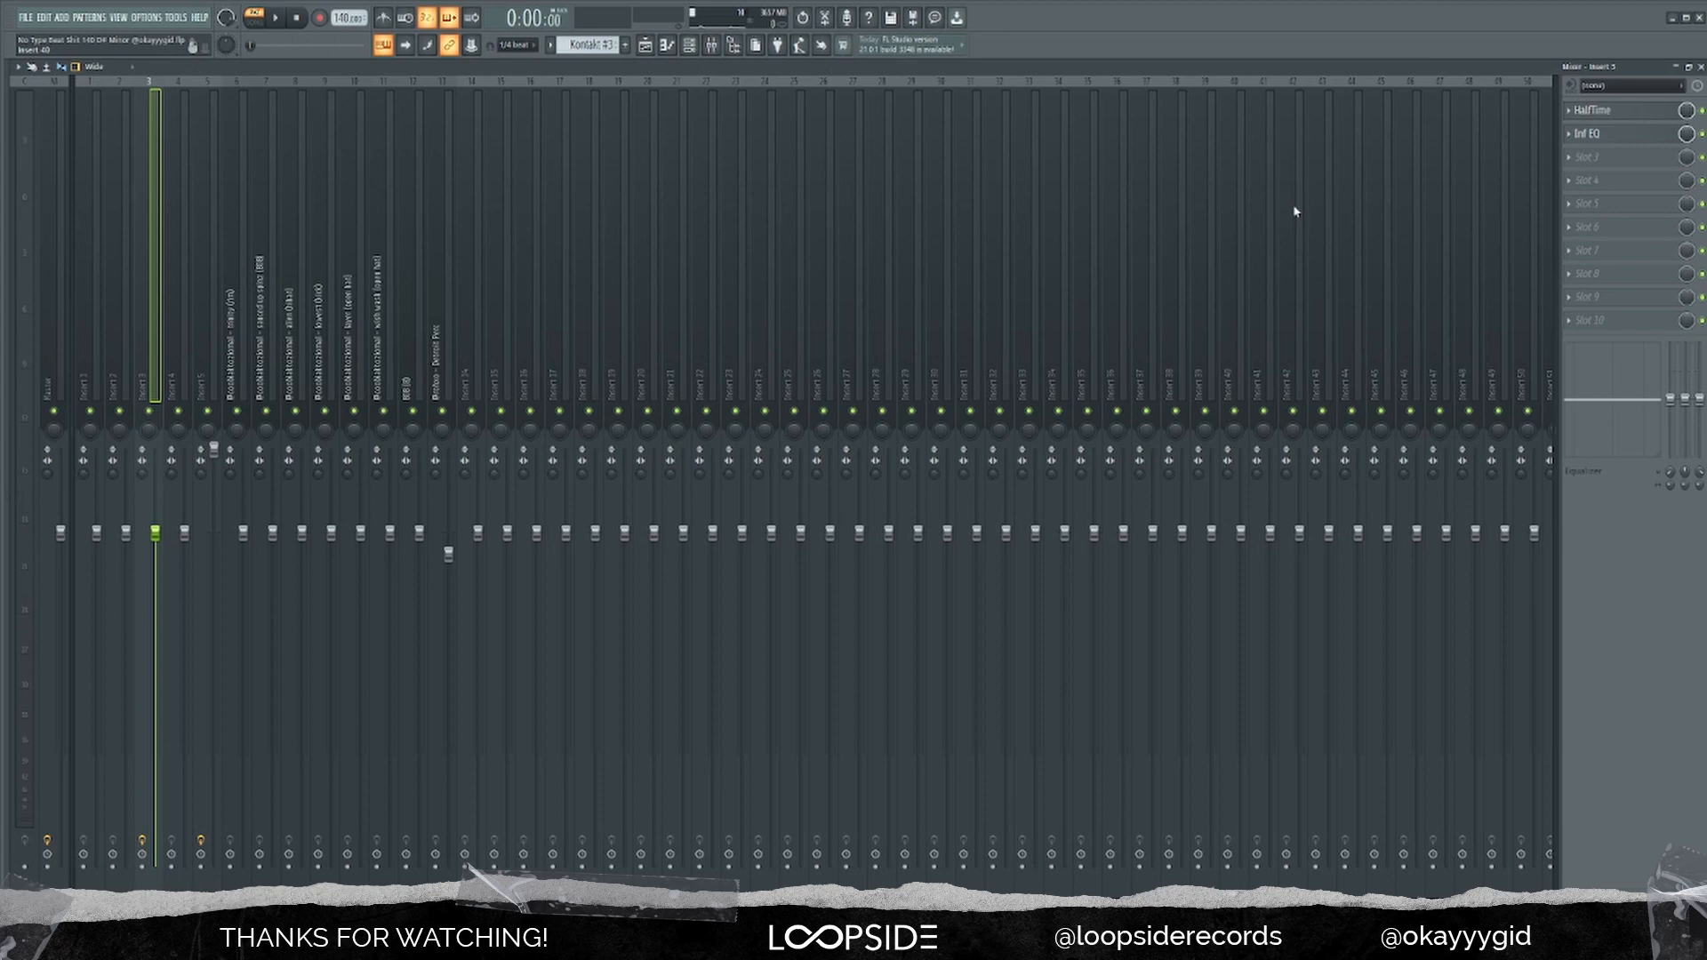
{"action": "left_click", "coordinate": [1601, 110]}
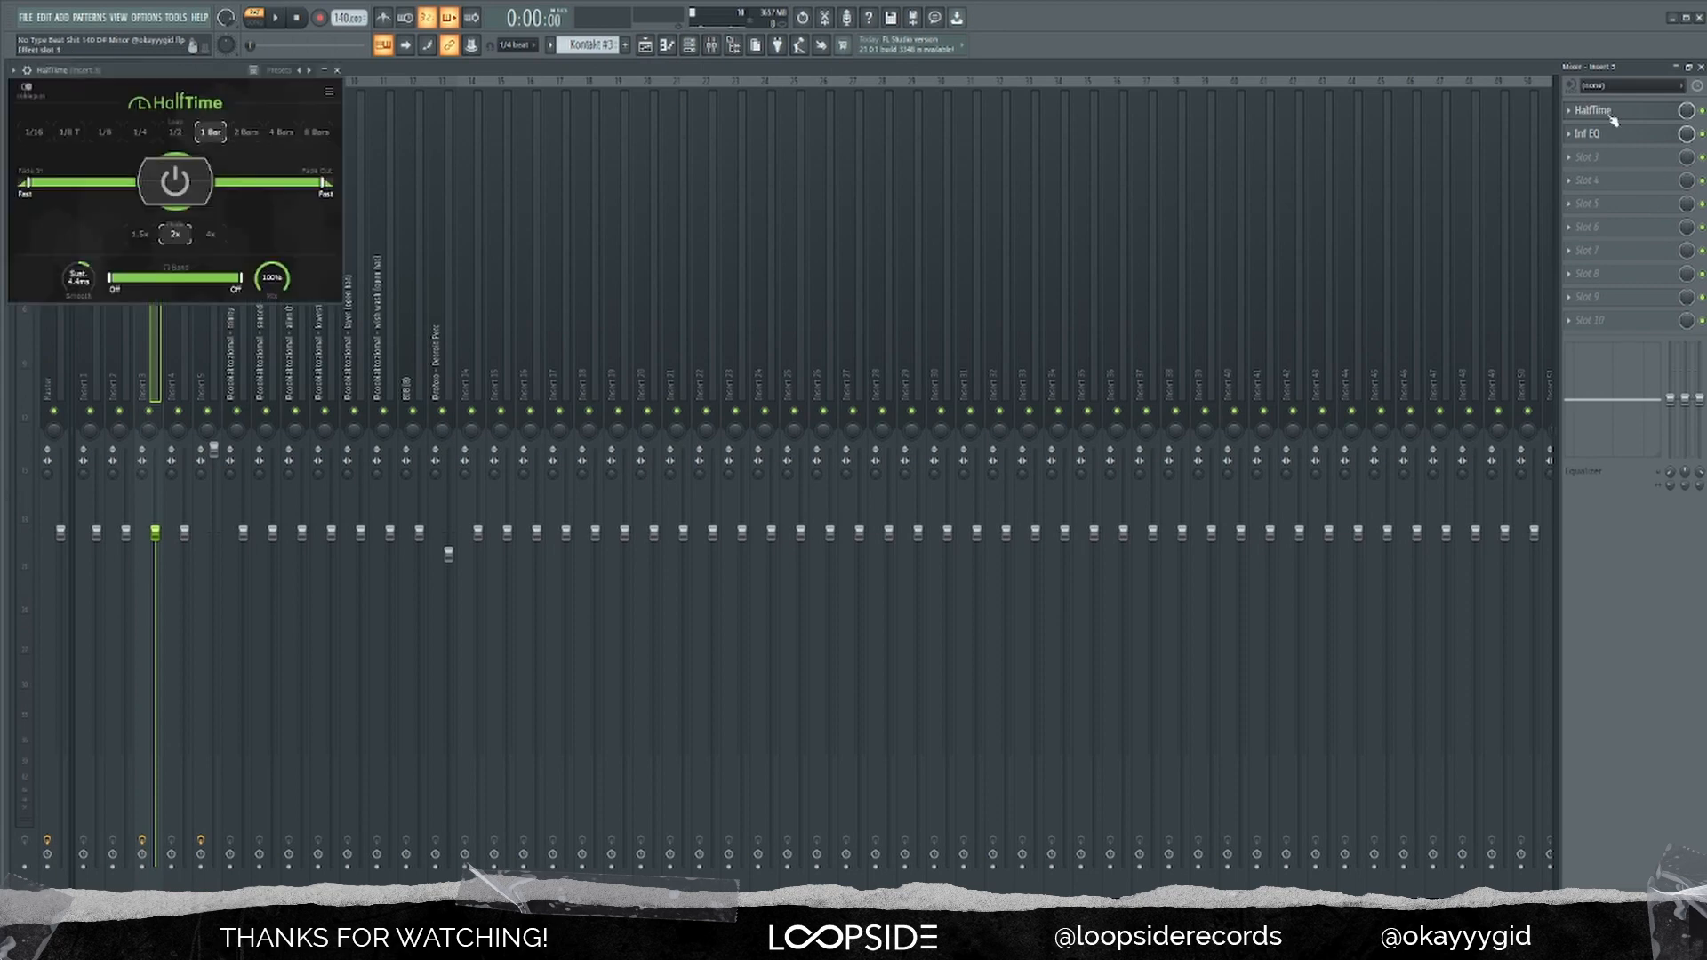
{"action": "left_click_drag", "start_coordinate": [208, 80], "coordinate": [742, 322]}
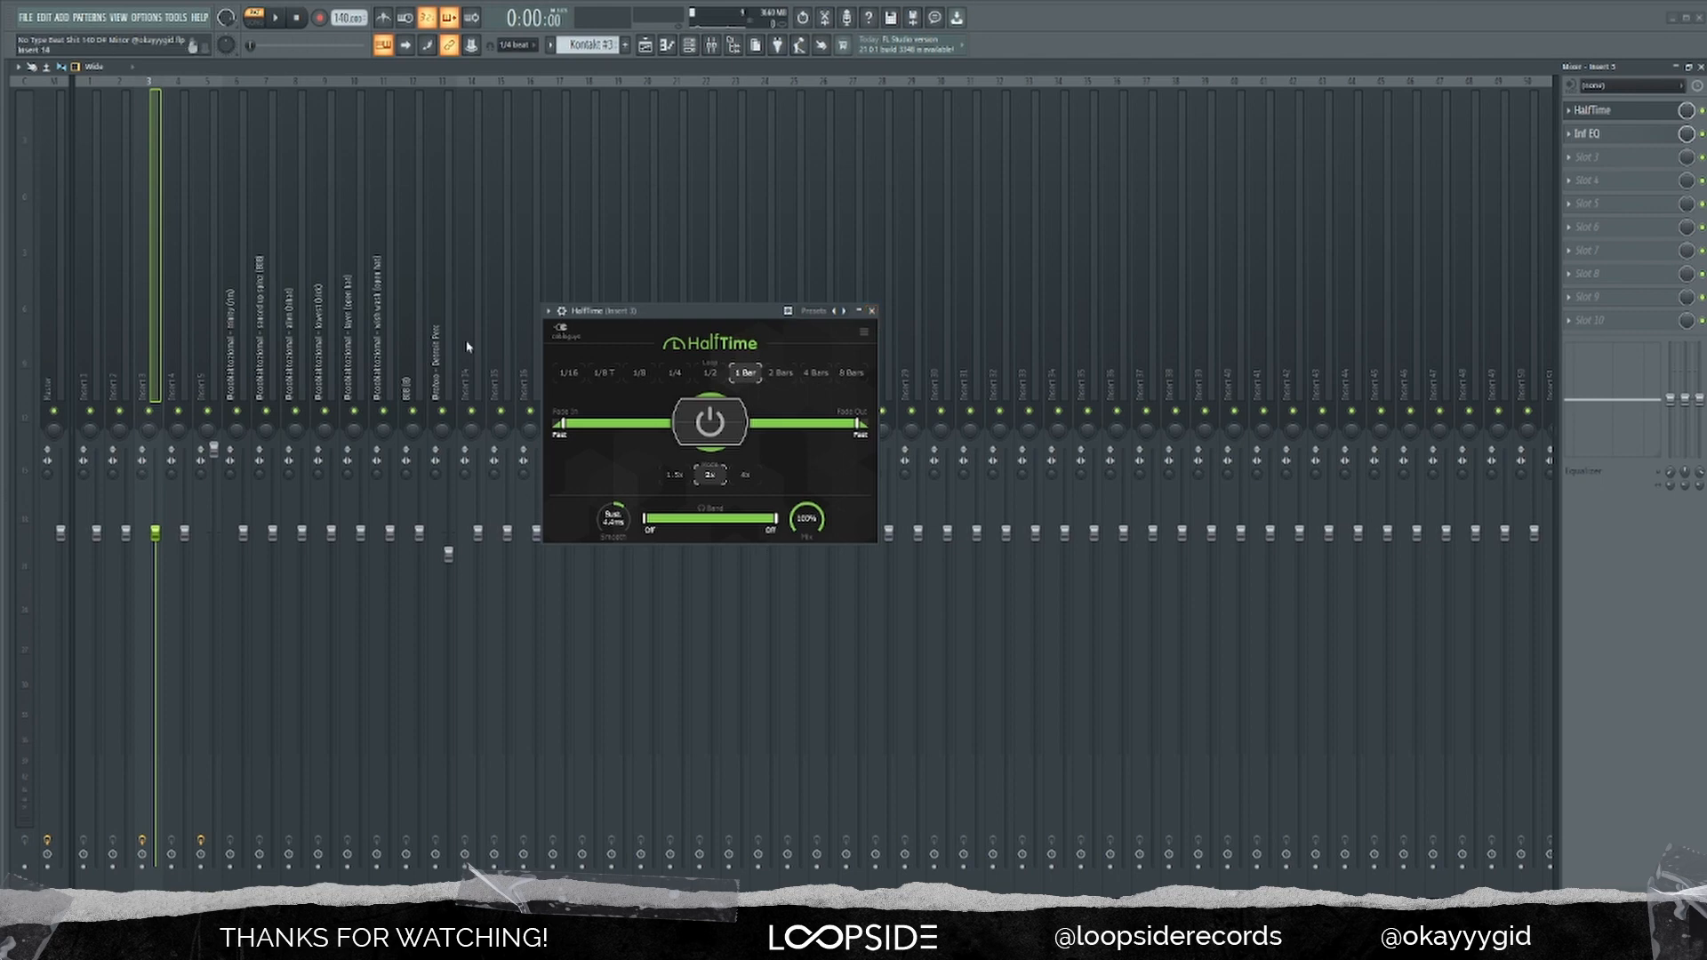
{"action": "left_click", "coordinate": [872, 311]}
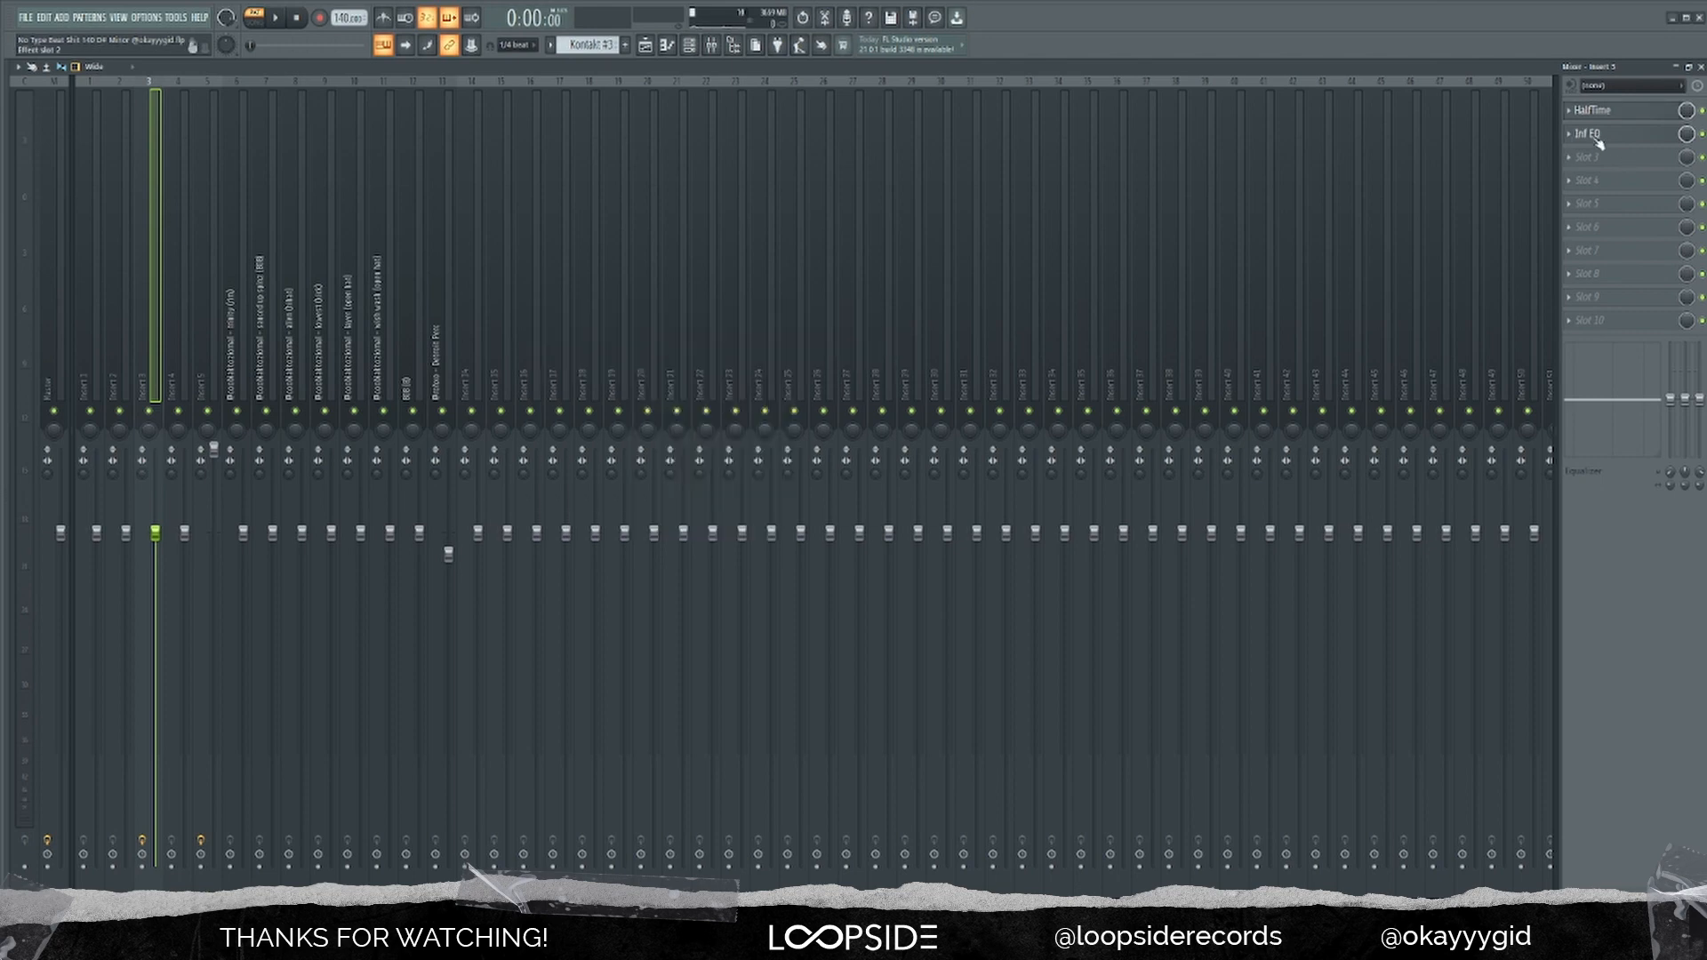
{"action": "left_click", "coordinate": [1588, 134]}
{"action": "mouse_move", "coordinate": [296, 313]}
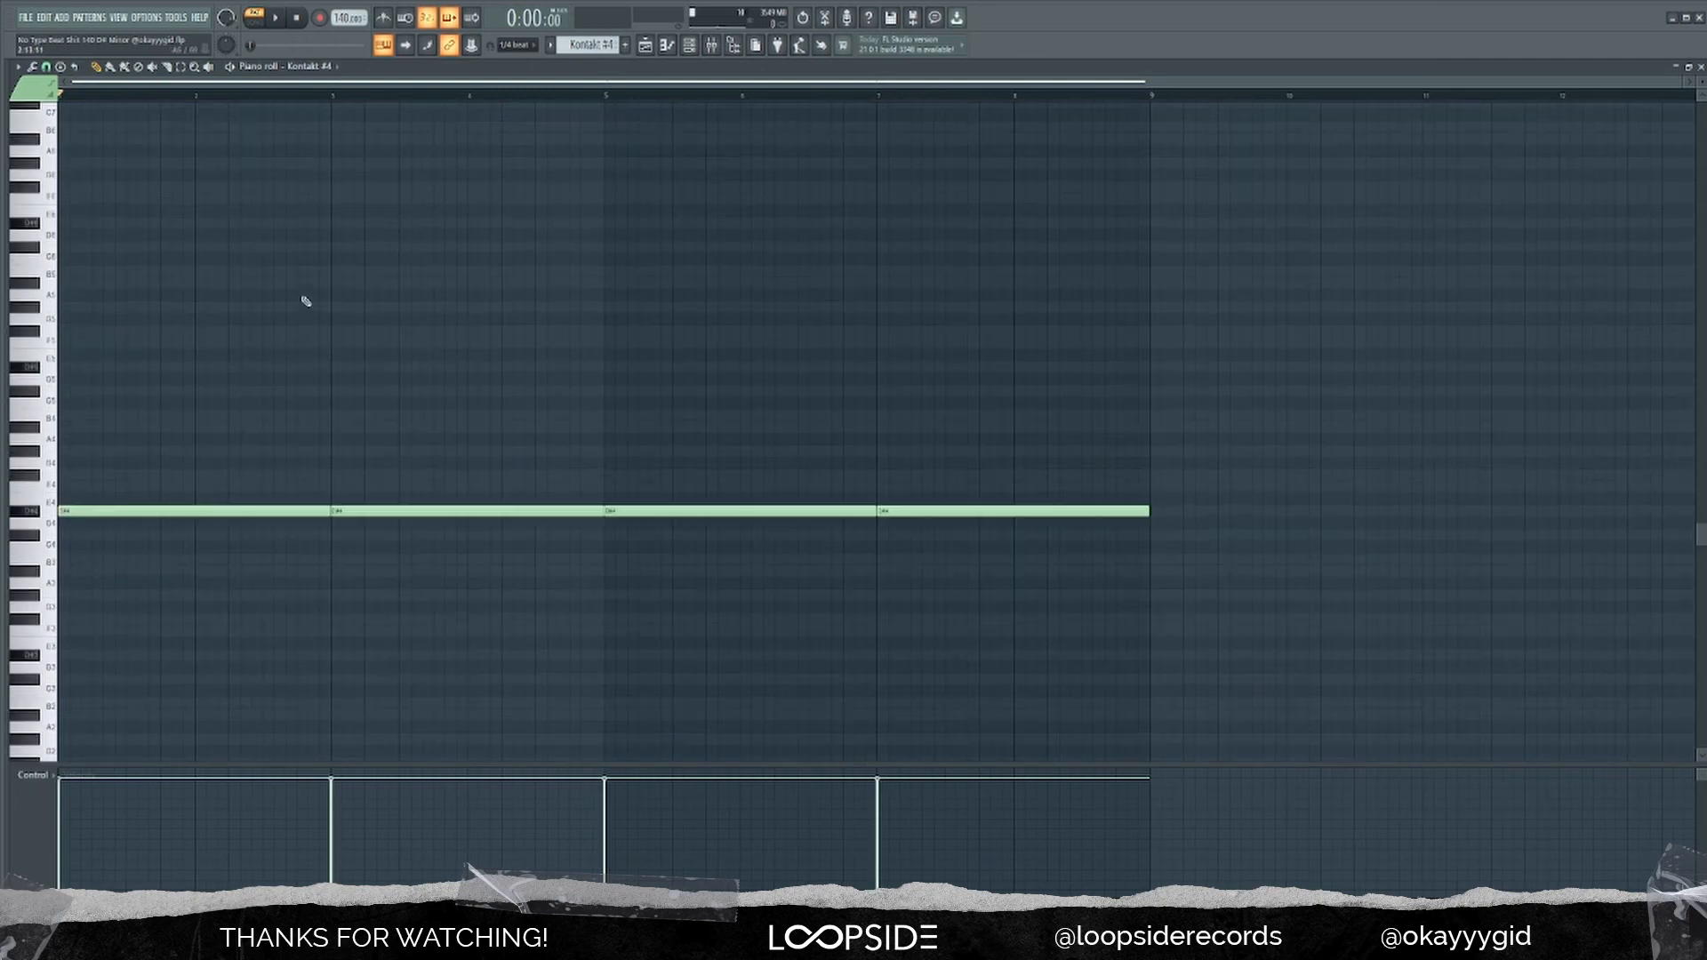
Step: Play back the Kontakt #4 pattern in the piano roll
{"action": "scroll", "coordinate": [305, 177], "scroll_direction": "up", "scroll_amount": 2}
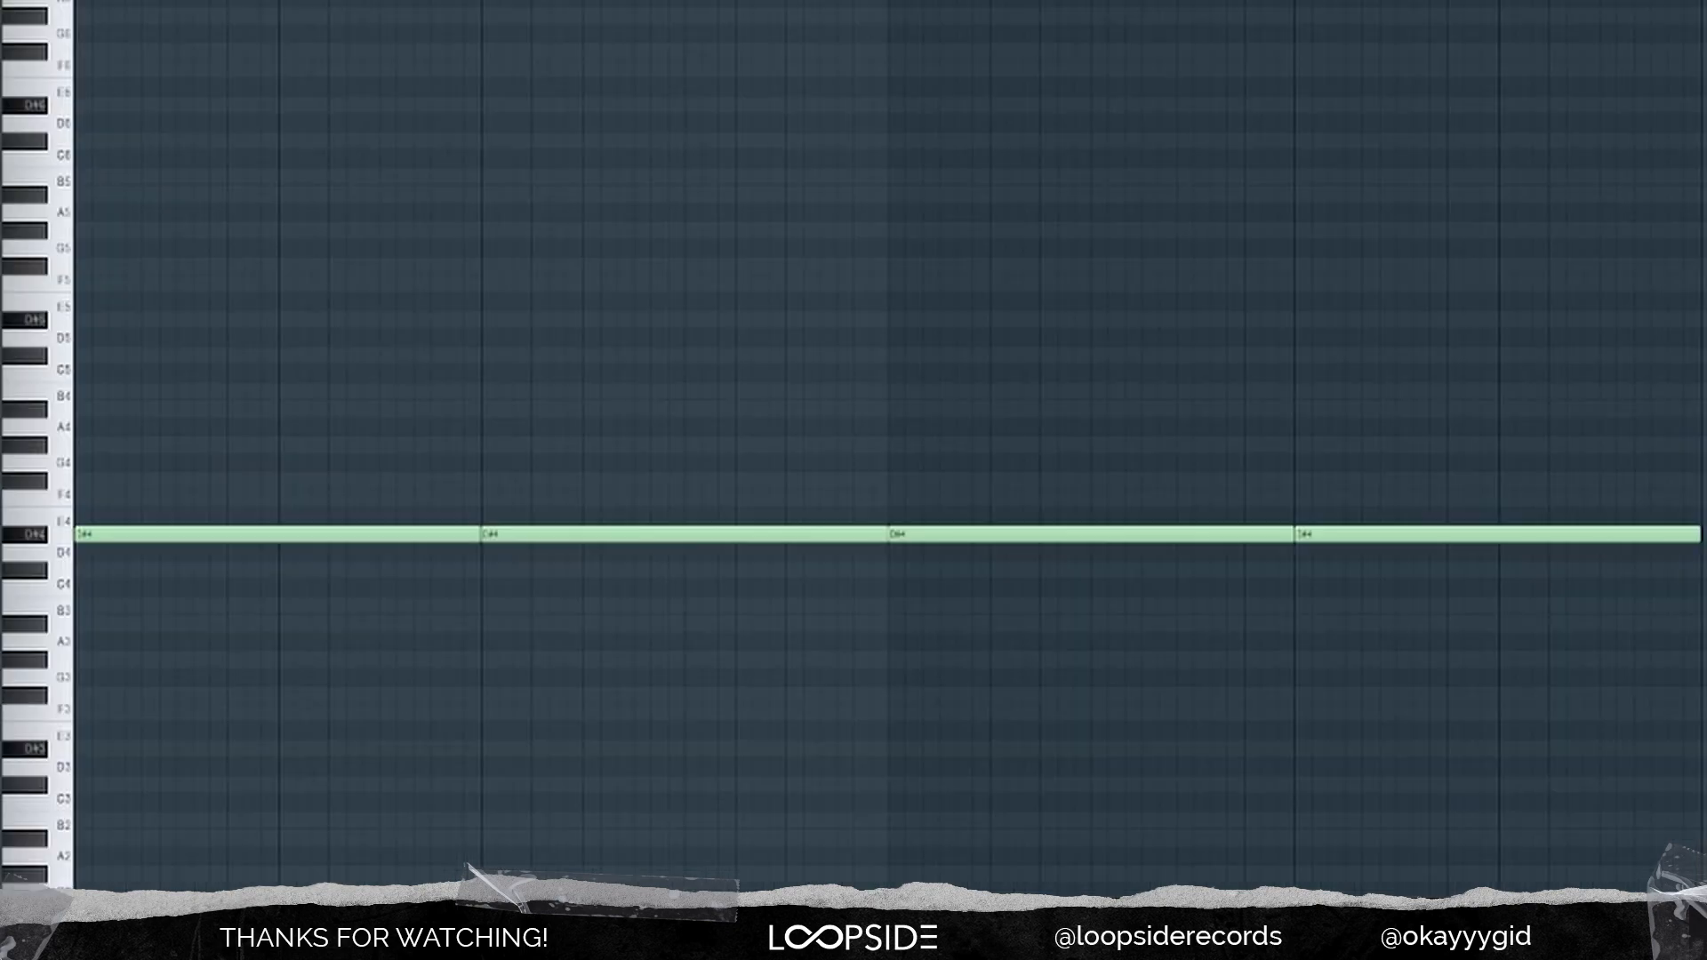
{"action": "key", "text": "space"}
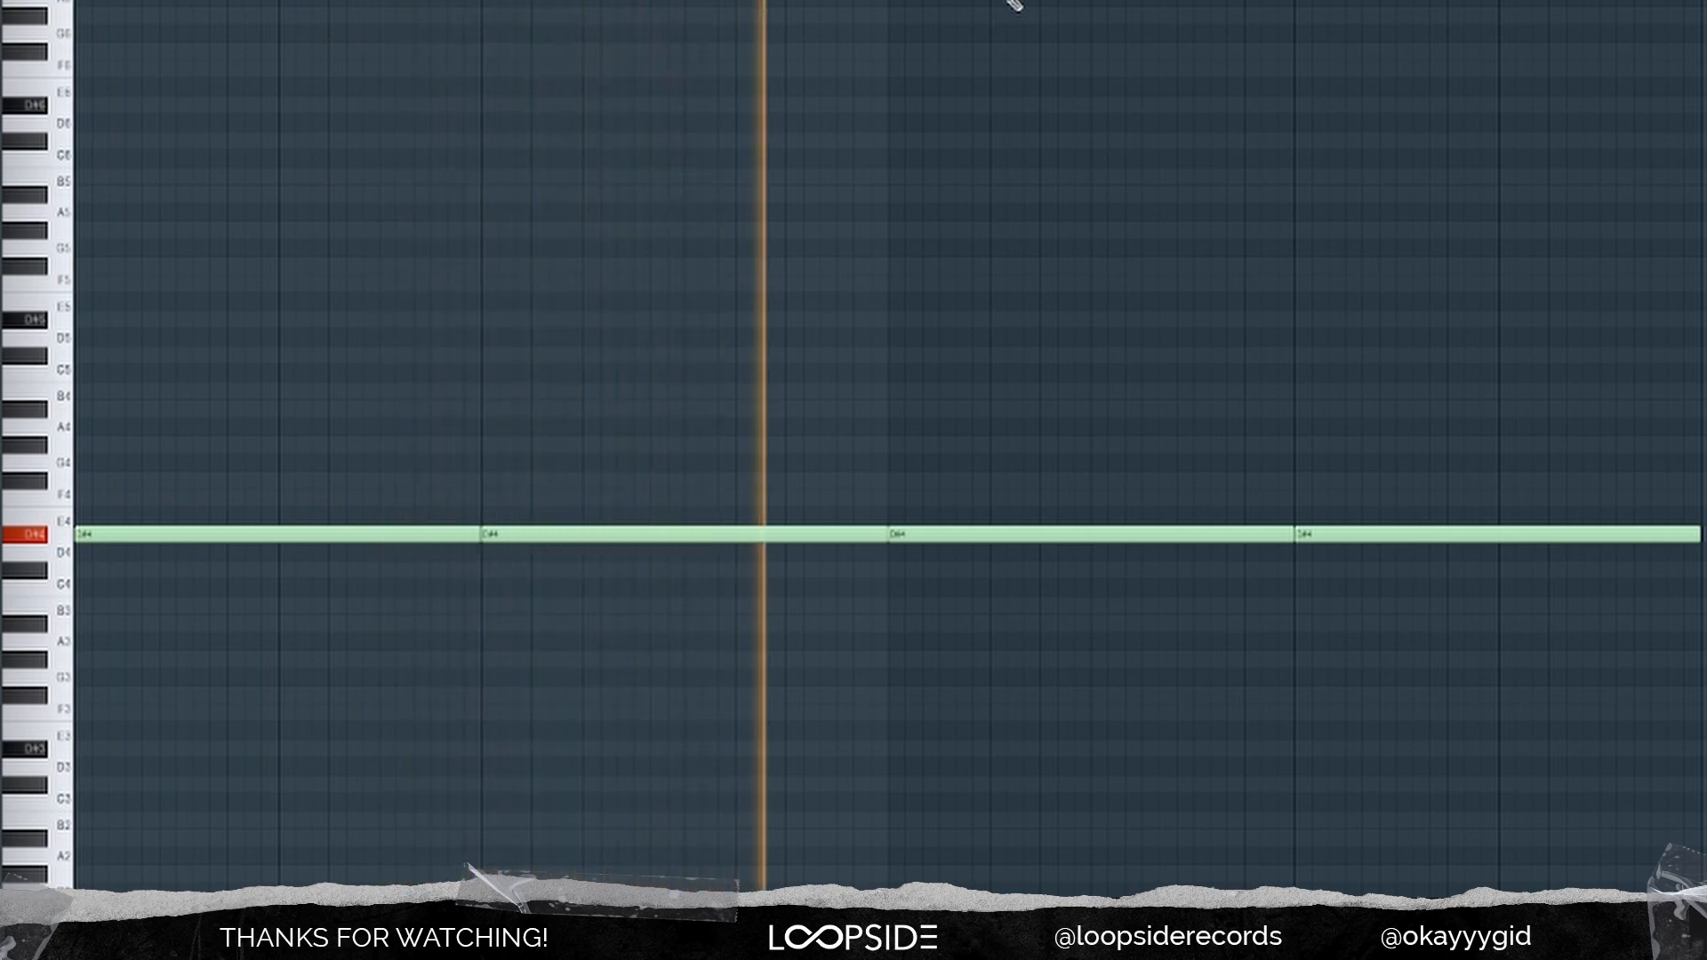
{"action": "key", "text": "space"}
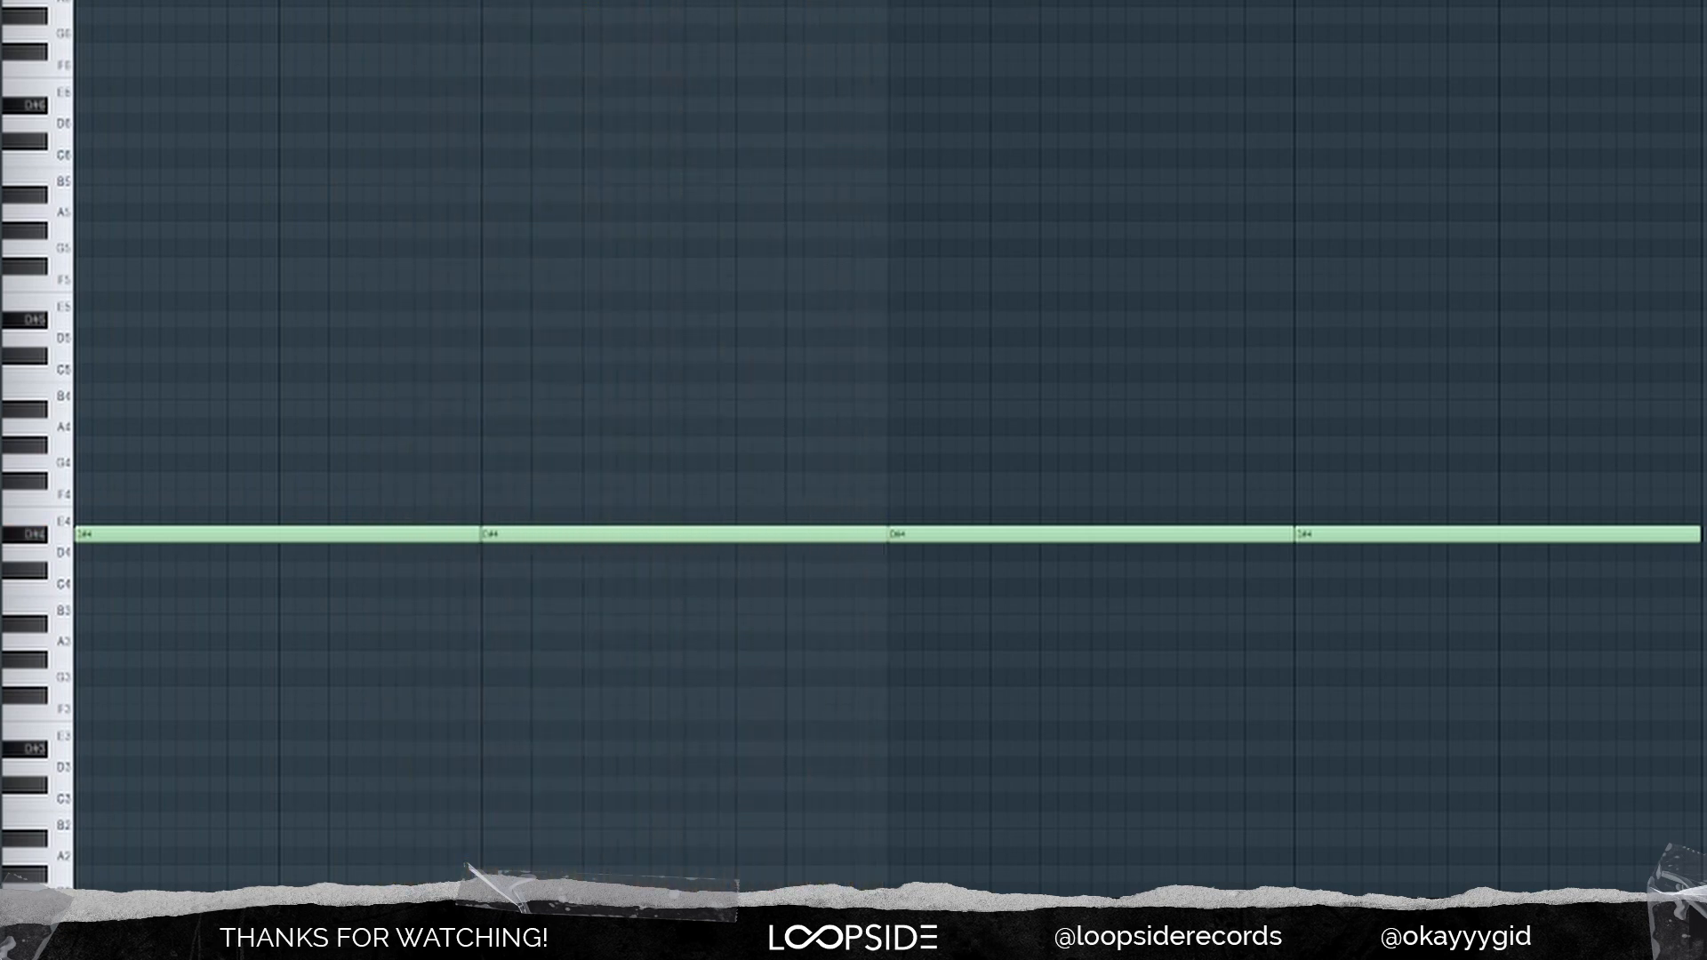
Step: Show the Kontakt #4 channel's Arkhis instrument and bring up the presets for Heavy Rain
{"action": "left_click", "coordinate": [690, 49]}
{"action": "left_click", "coordinate": [344, 386]}
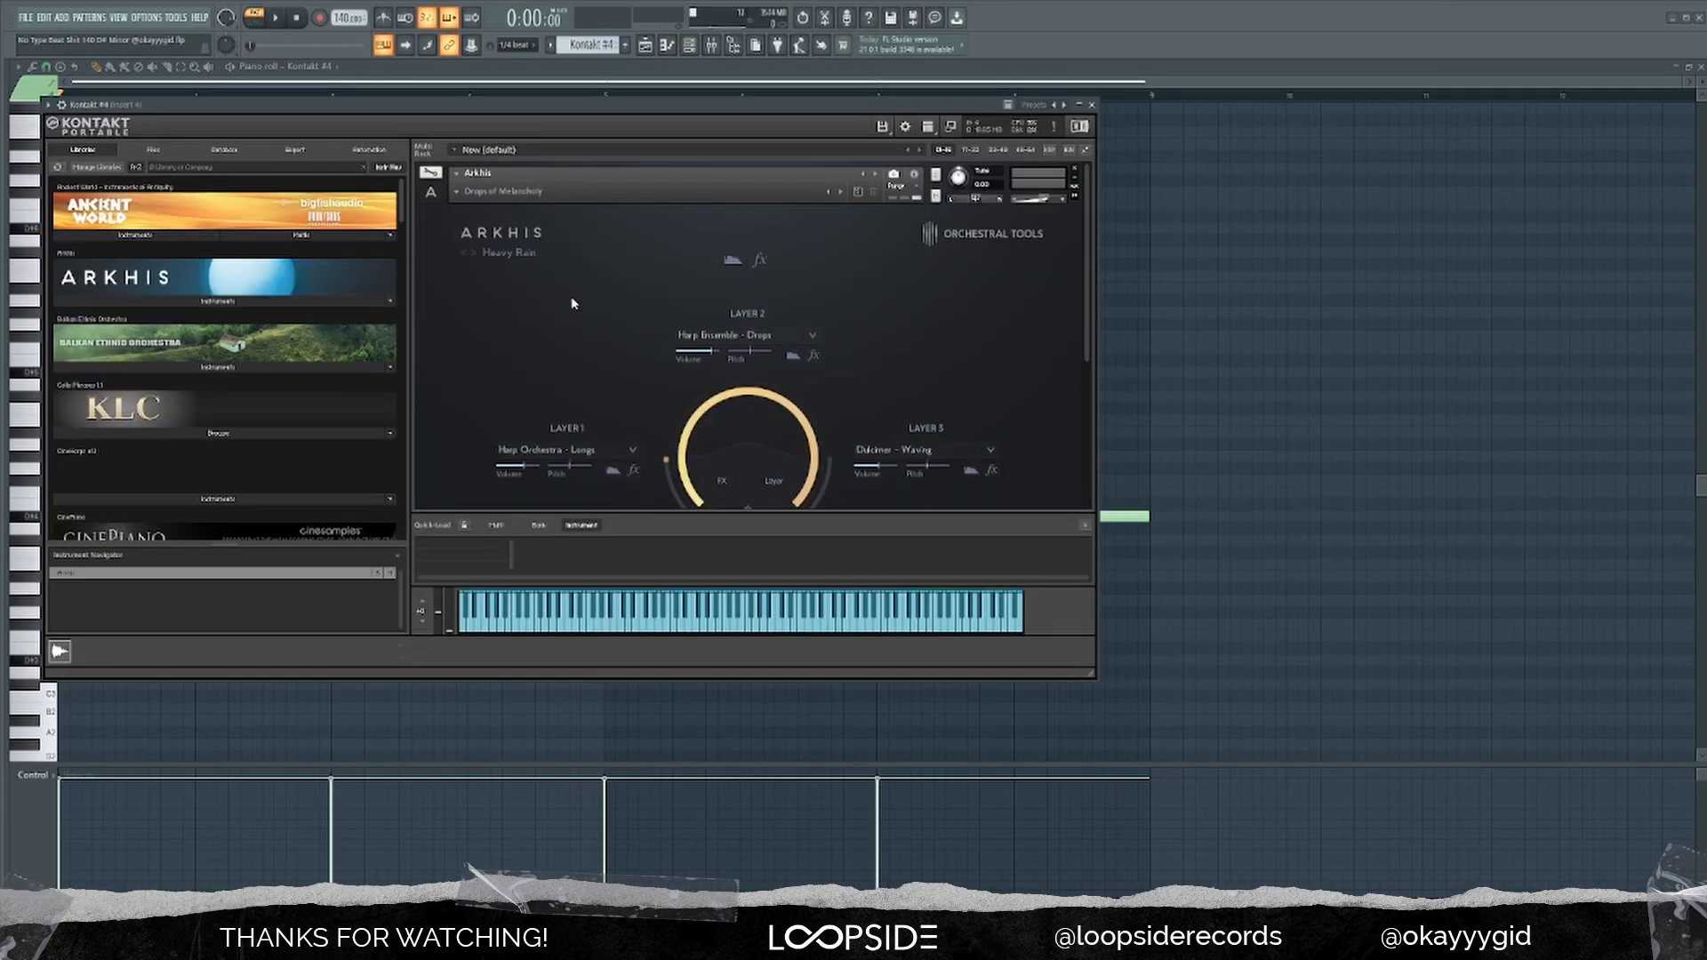
{"action": "left_click", "coordinate": [501, 254]}
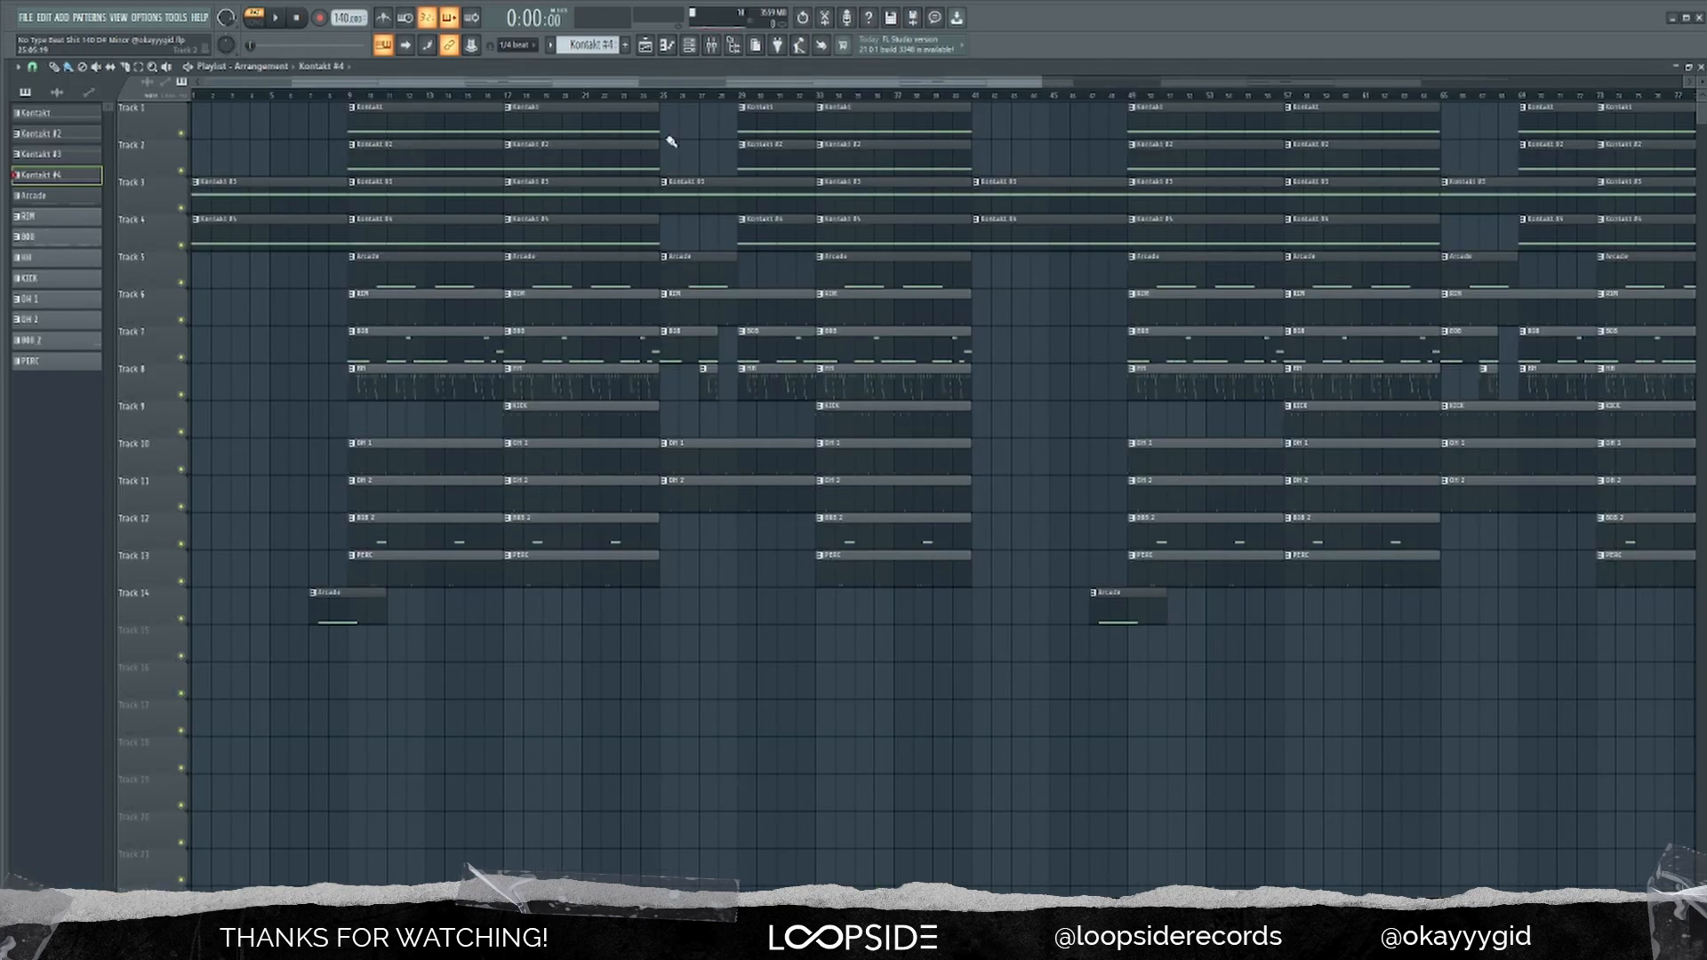
Step: Examine the Arcade channel's Conflicted Soul kit and its key setting, and close the plugin and channel rack
{"action": "left_click", "coordinate": [690, 46]}
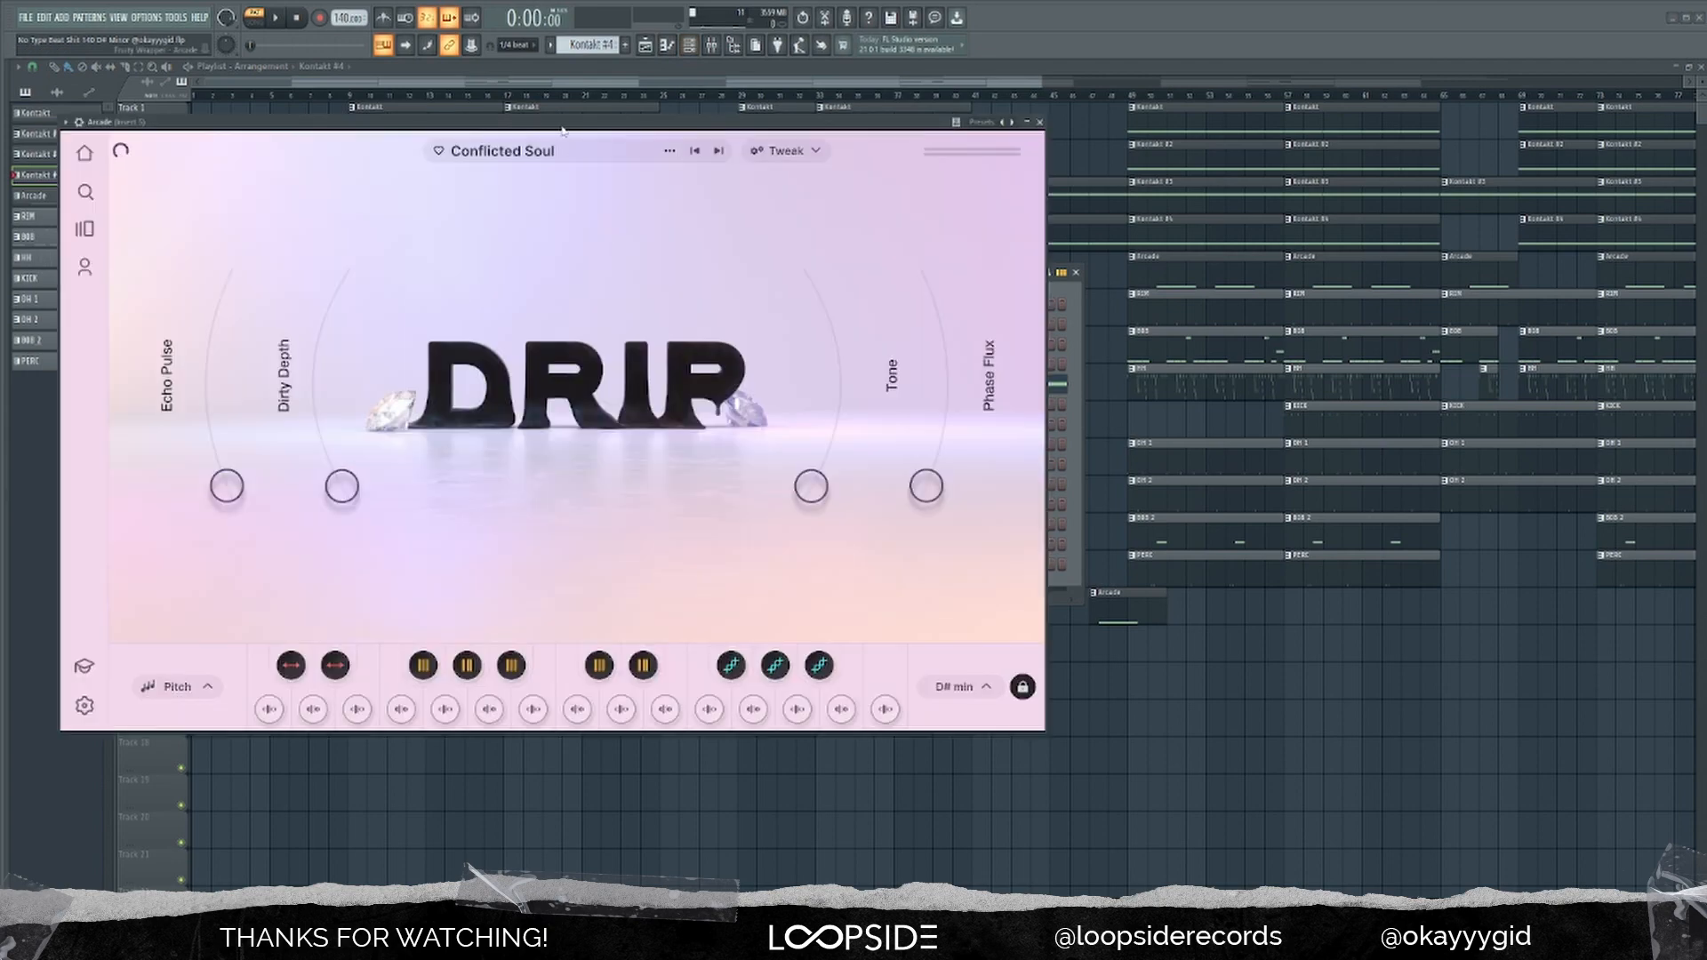
{"action": "left_click_drag", "start_coordinate": [563, 124], "coordinate": [728, 143]}
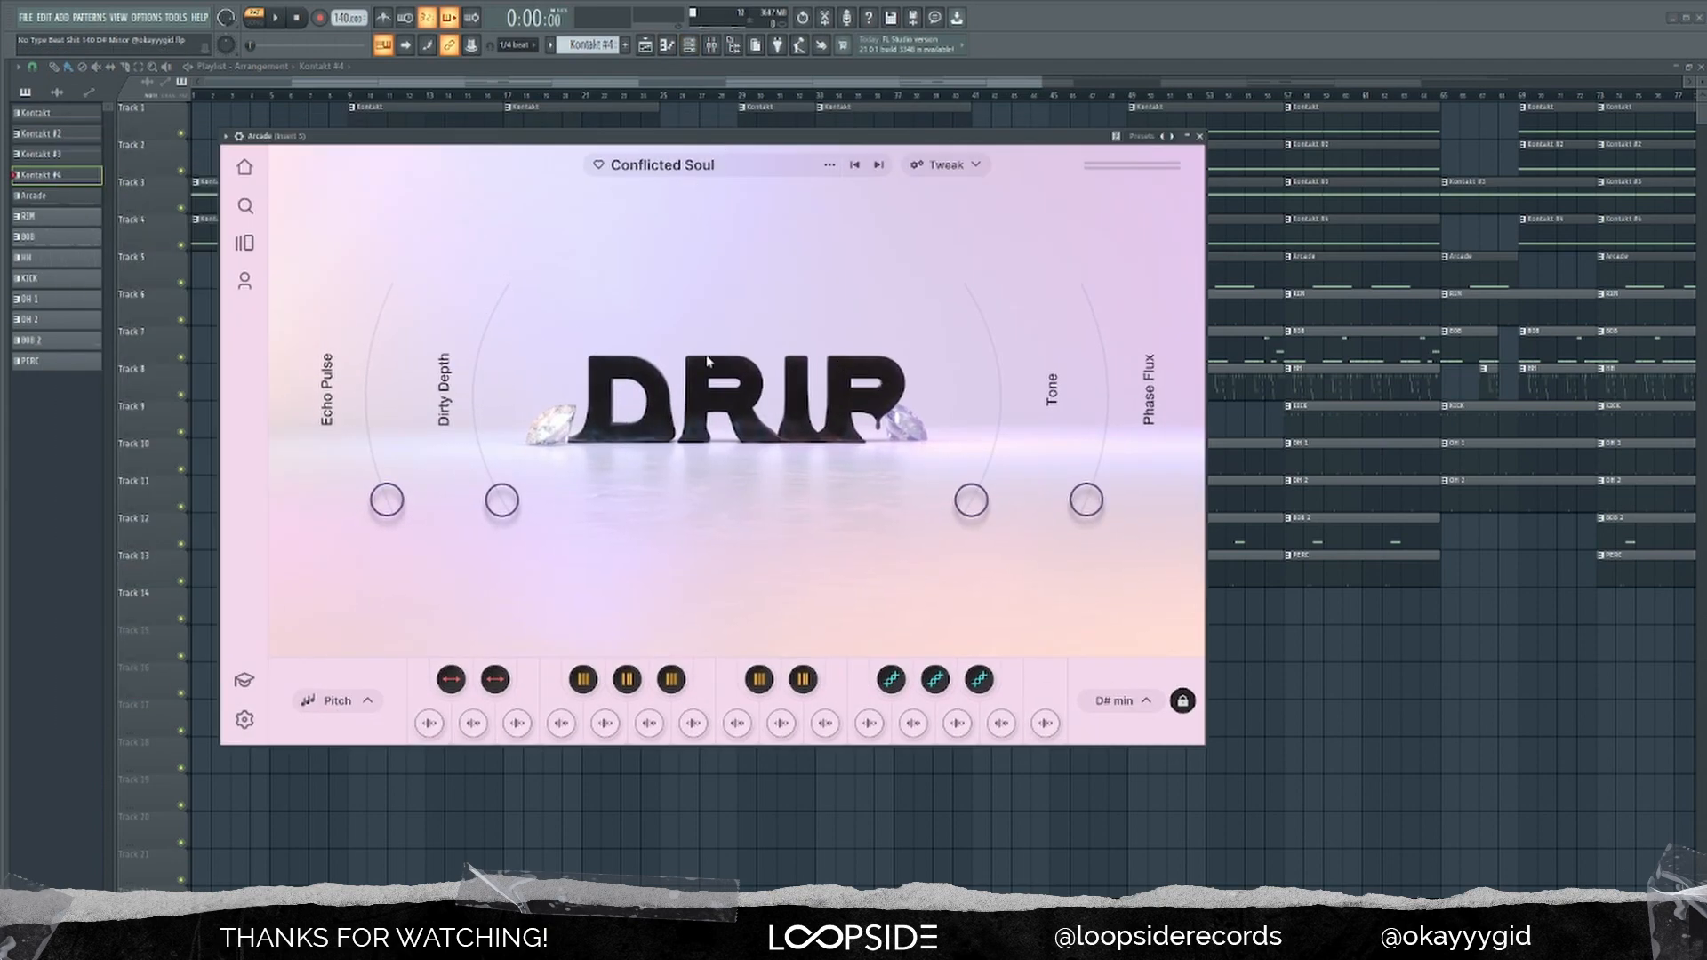
{"action": "left_click", "coordinate": [1129, 706]}
{"action": "left_click", "coordinate": [1162, 192]}
{"action": "left_click", "coordinate": [1200, 137]}
{"action": "left_click", "coordinate": [1076, 272]}
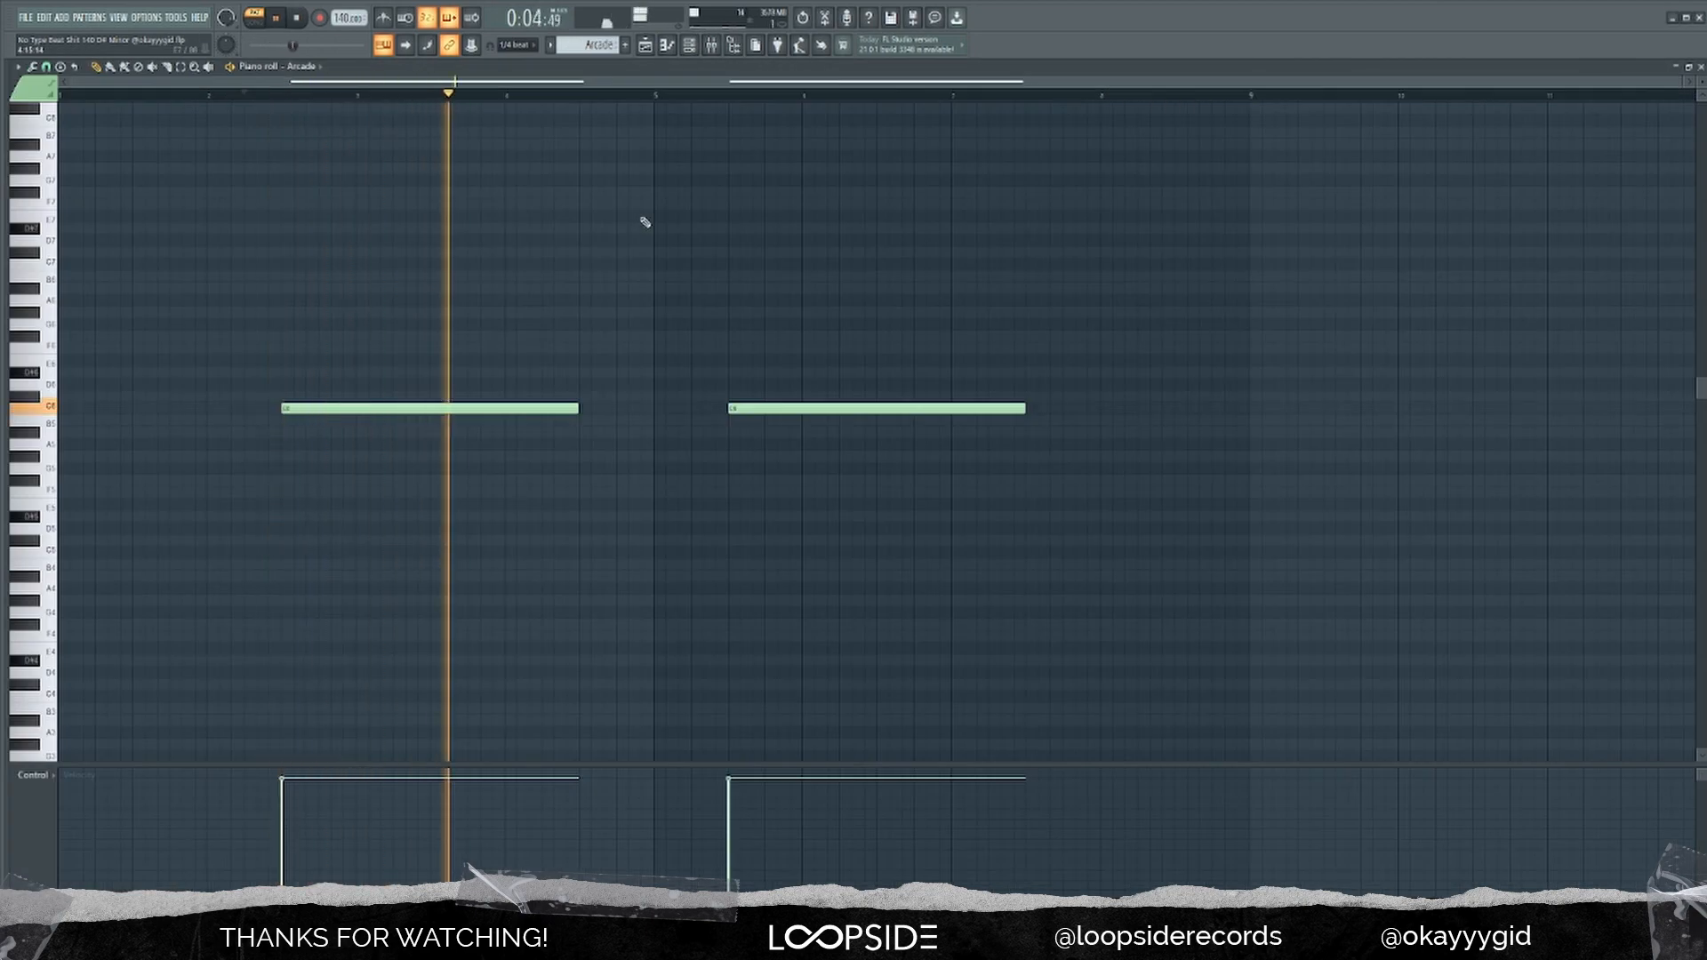
Step: Stop the Arcade pattern, solo tracks 1 to 5 in the playlist and play the melody from bar 9 in song mode
{"action": "key", "text": "space"}
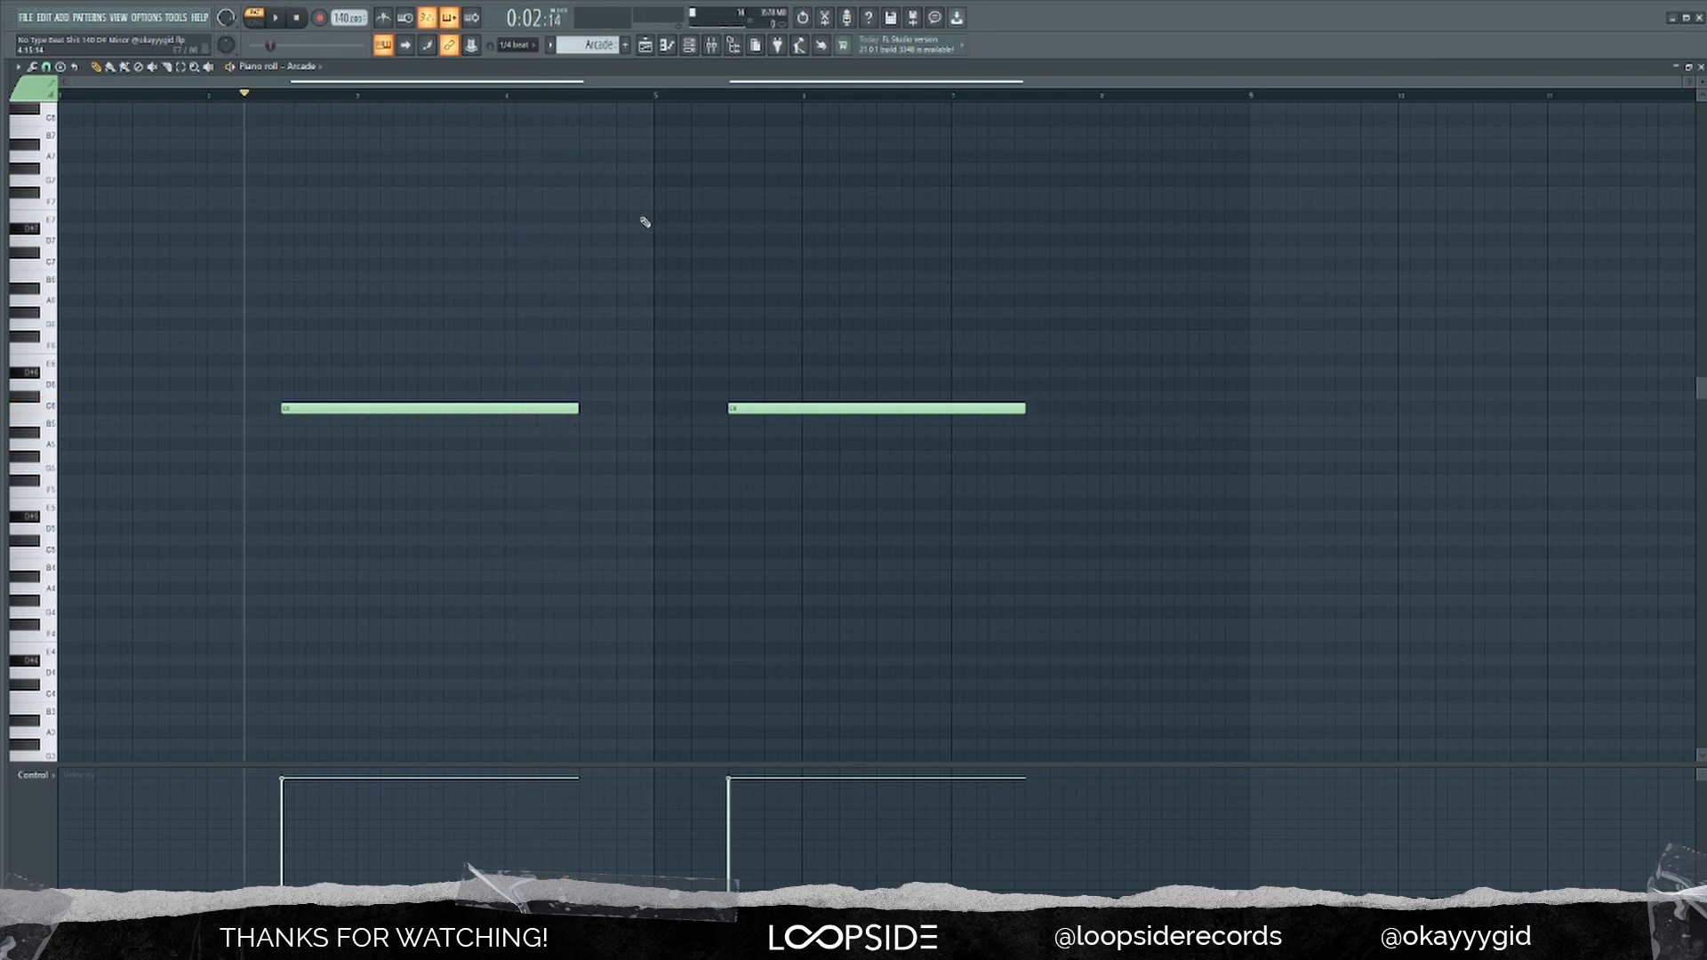
{"action": "left_click", "coordinate": [646, 47]}
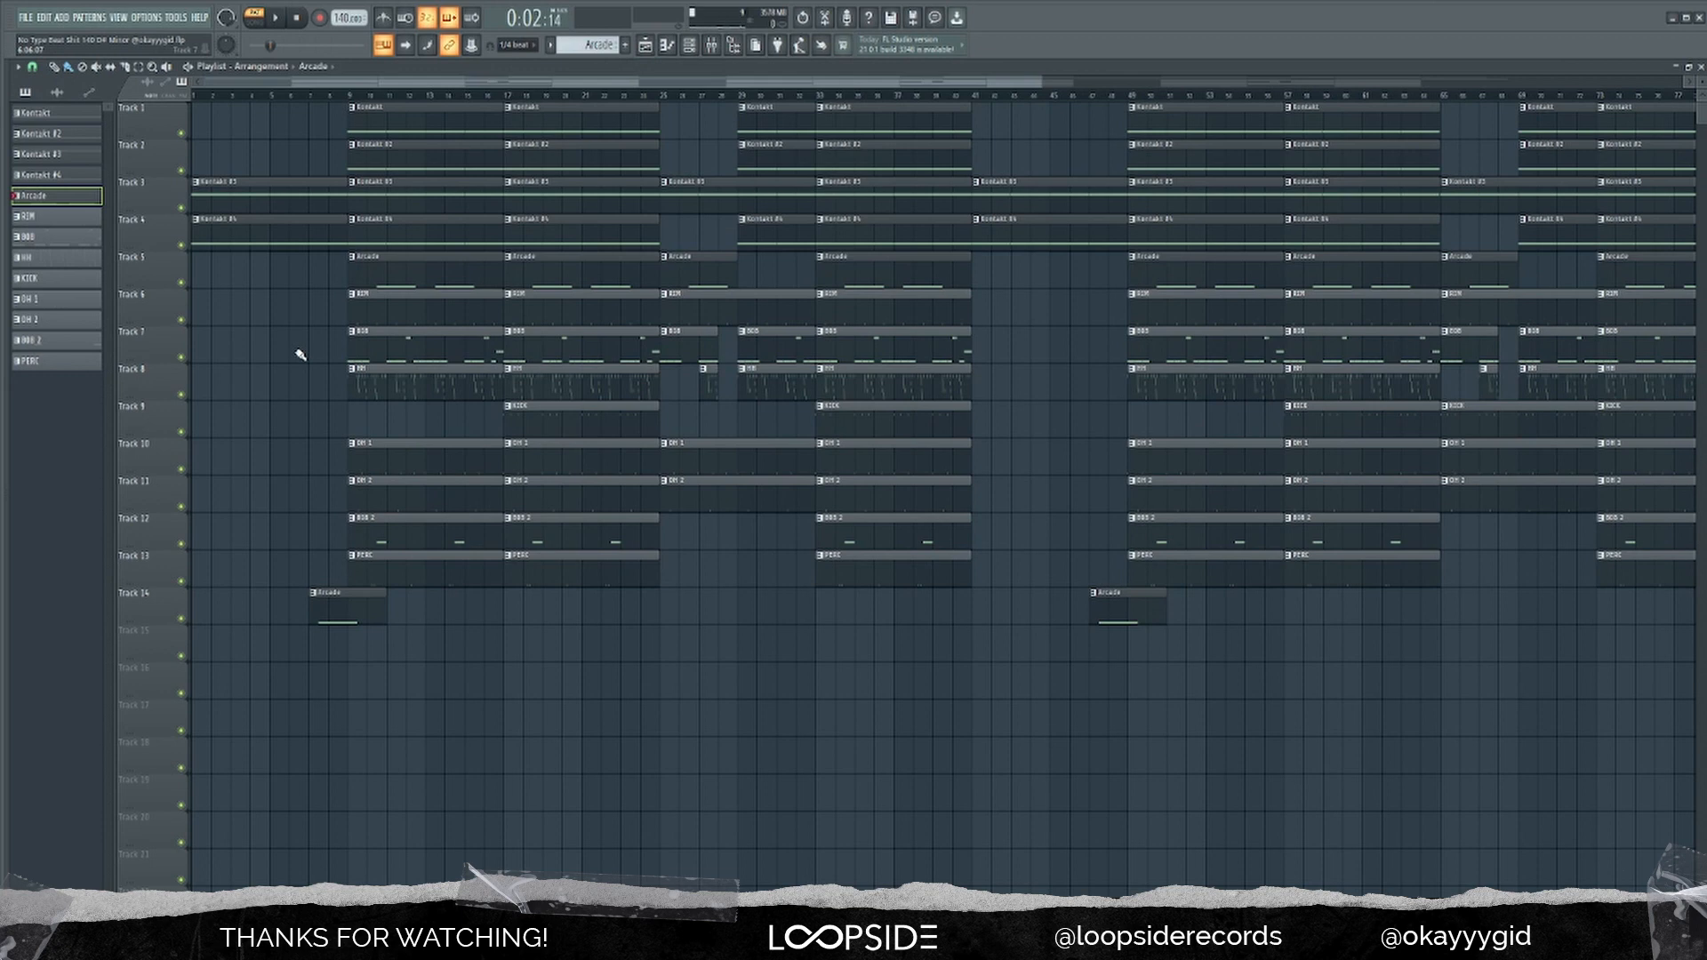
{"action": "left_click", "coordinate": [351, 97]}
{"action": "key", "text": "l"}
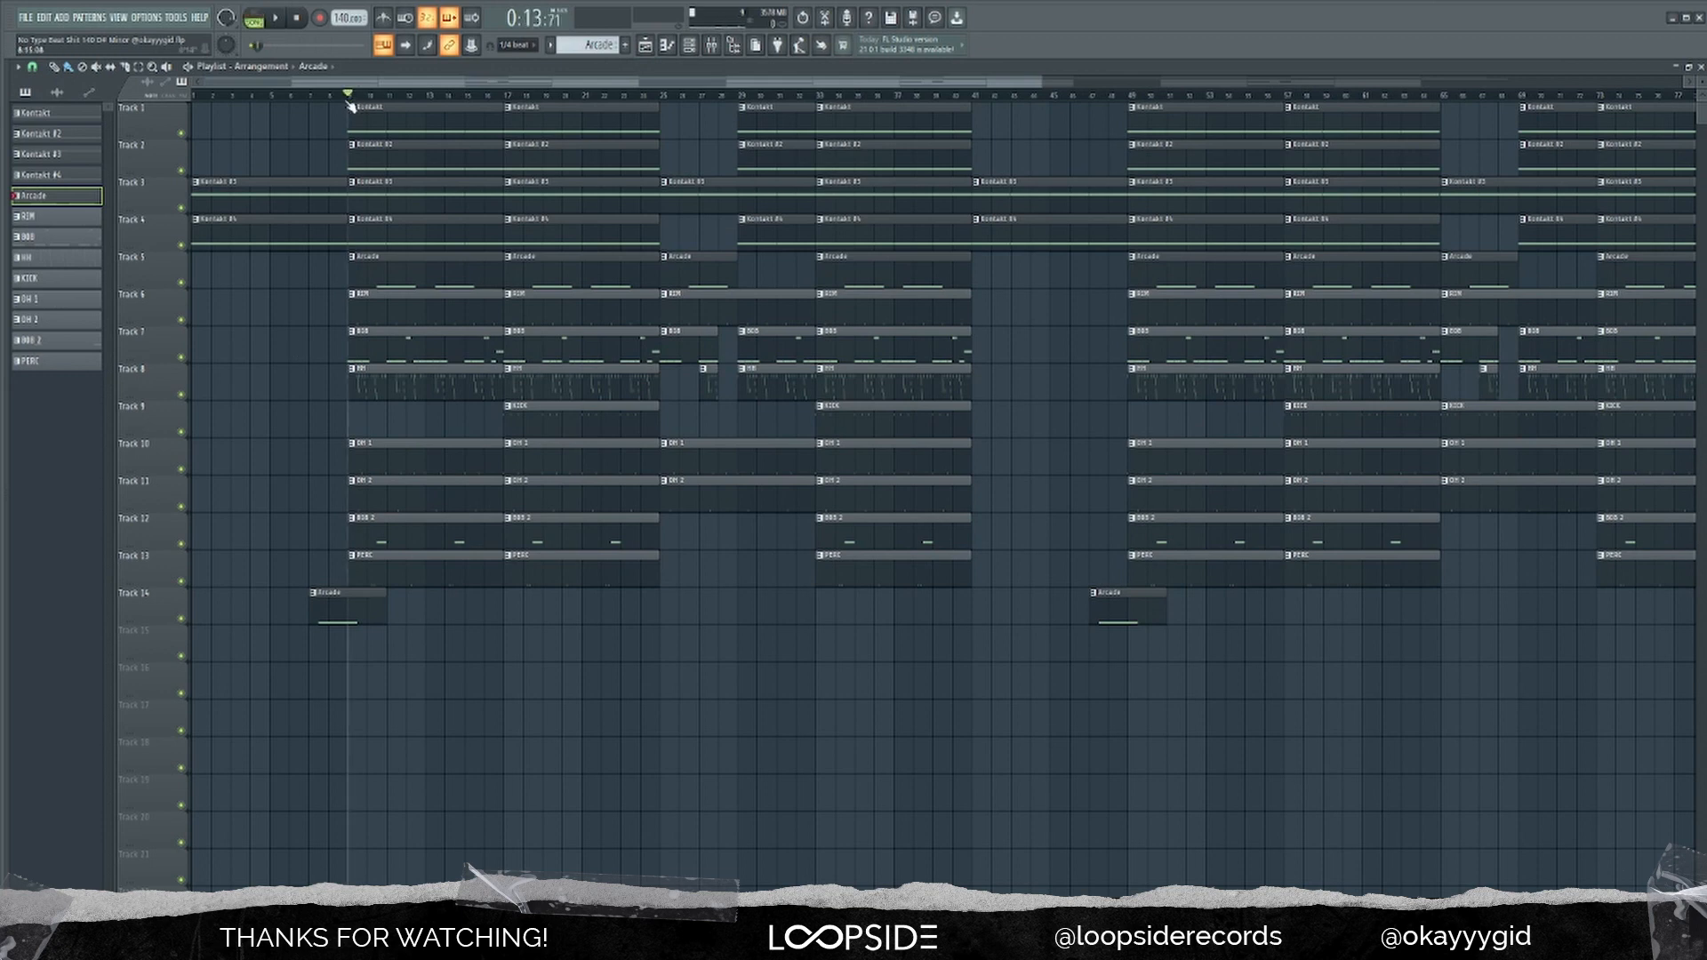
{"action": "right_click", "coordinate": [183, 283]}
{"action": "left_click_drag", "start_coordinate": [175, 246], "coordinate": [183, 136]}
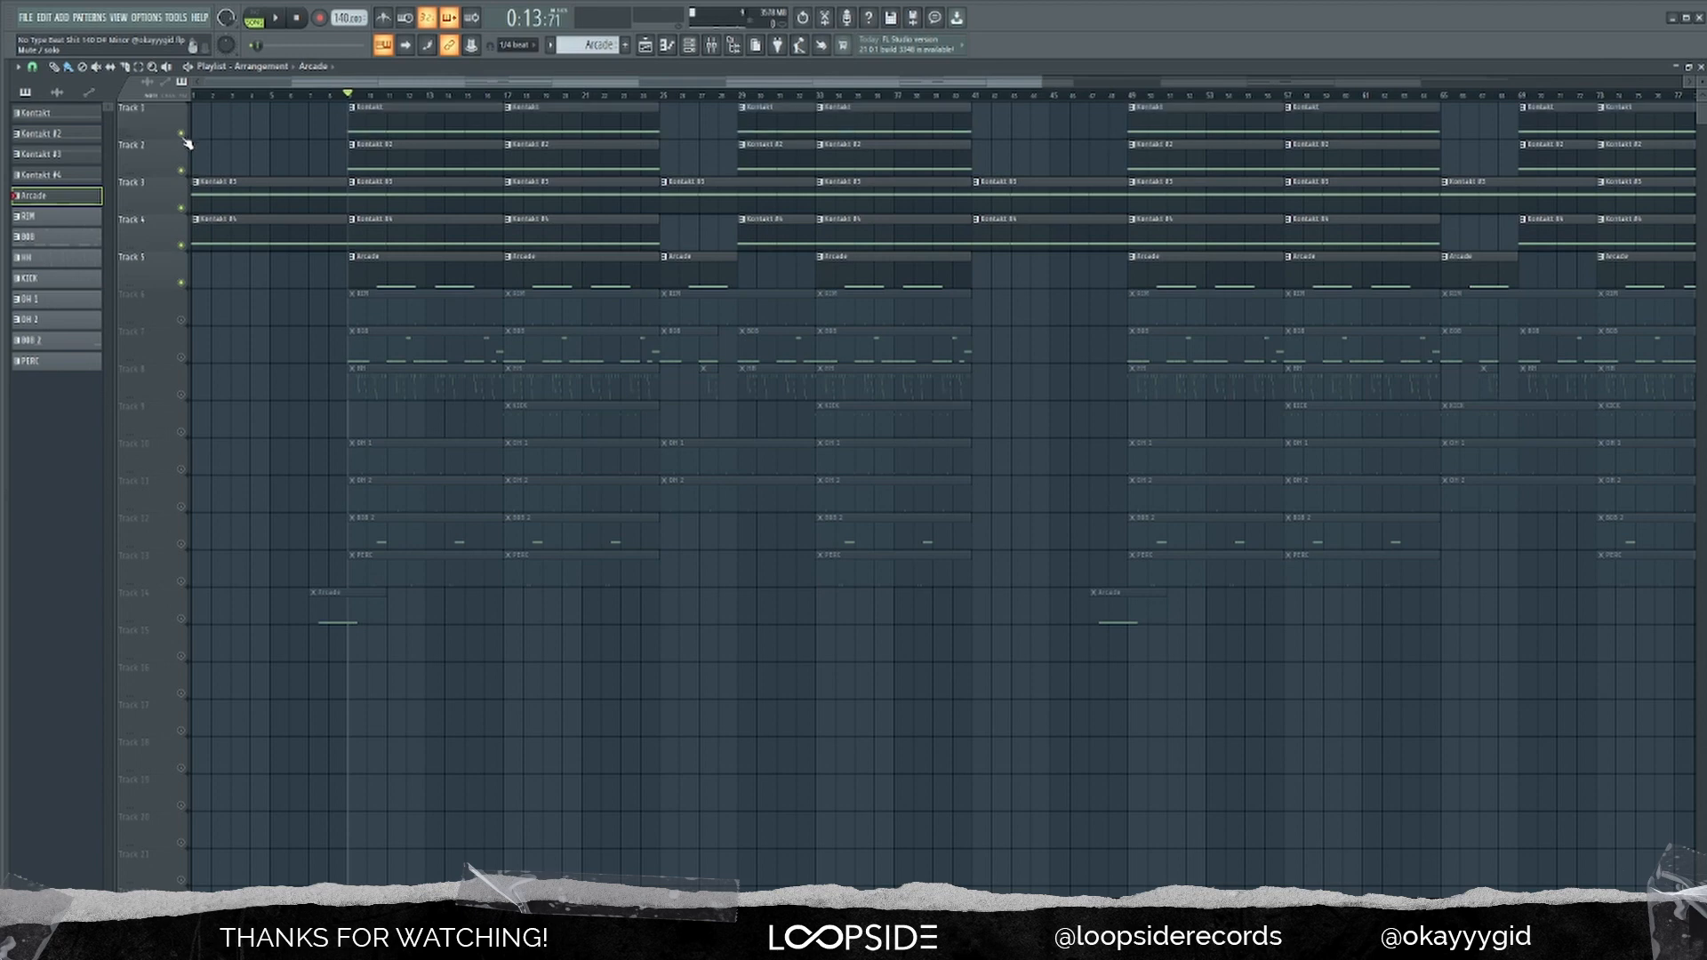
{"action": "key", "text": "space"}
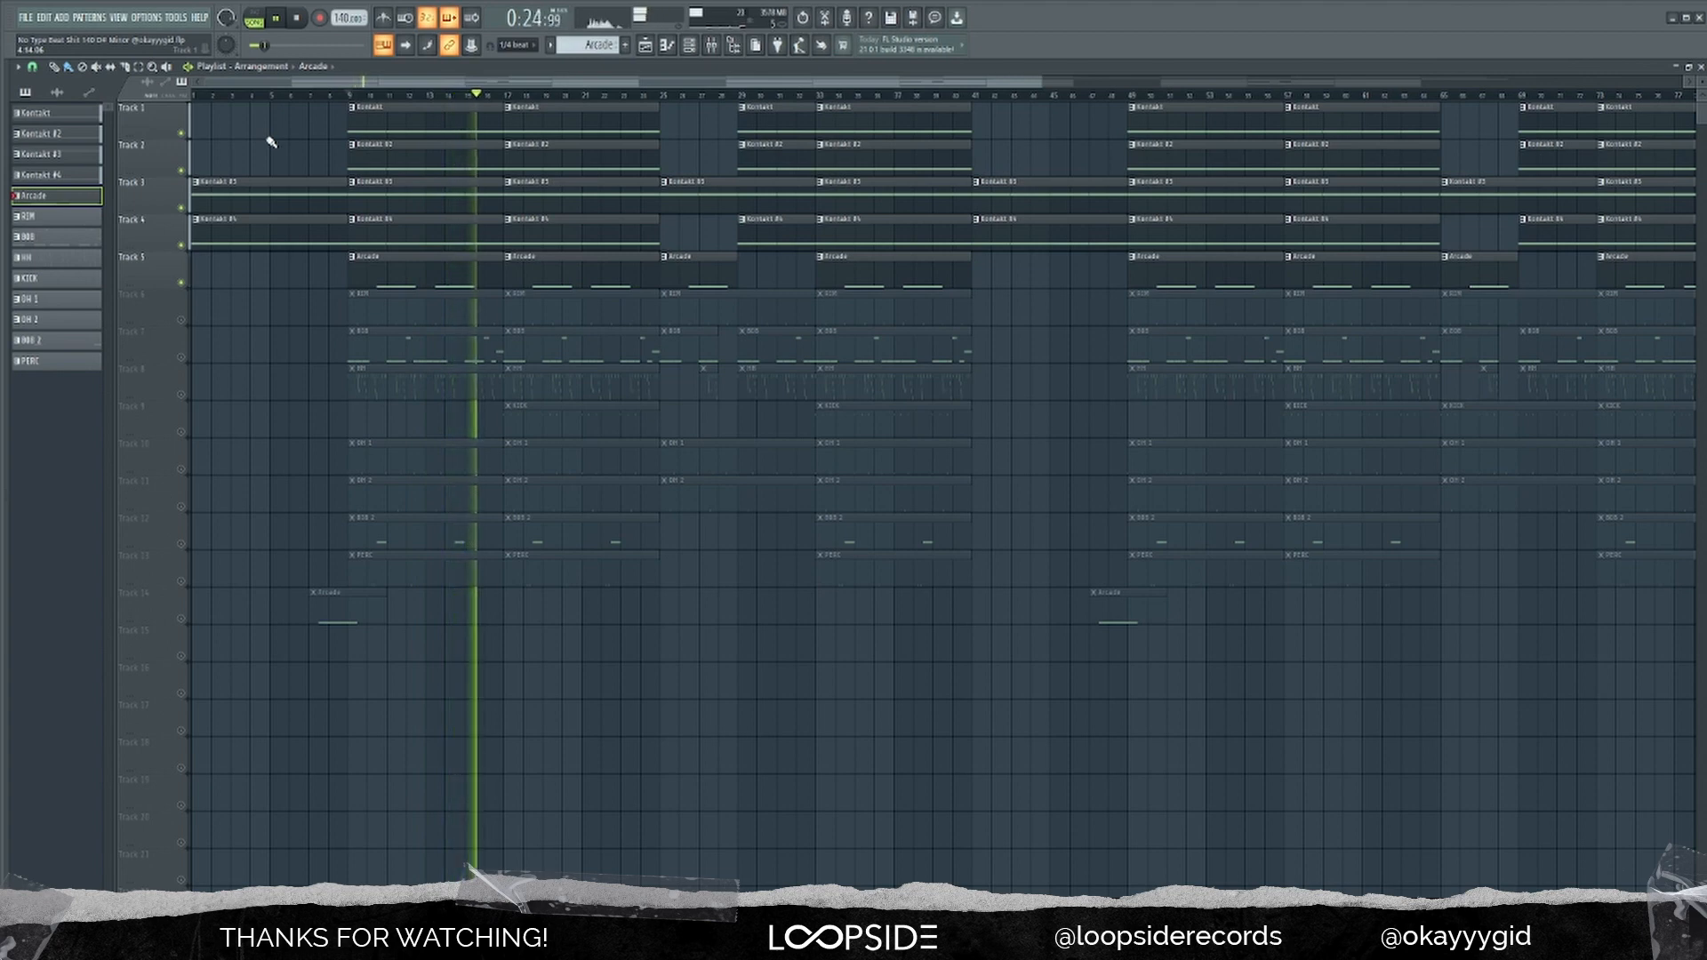
{"action": "key", "text": "space"}
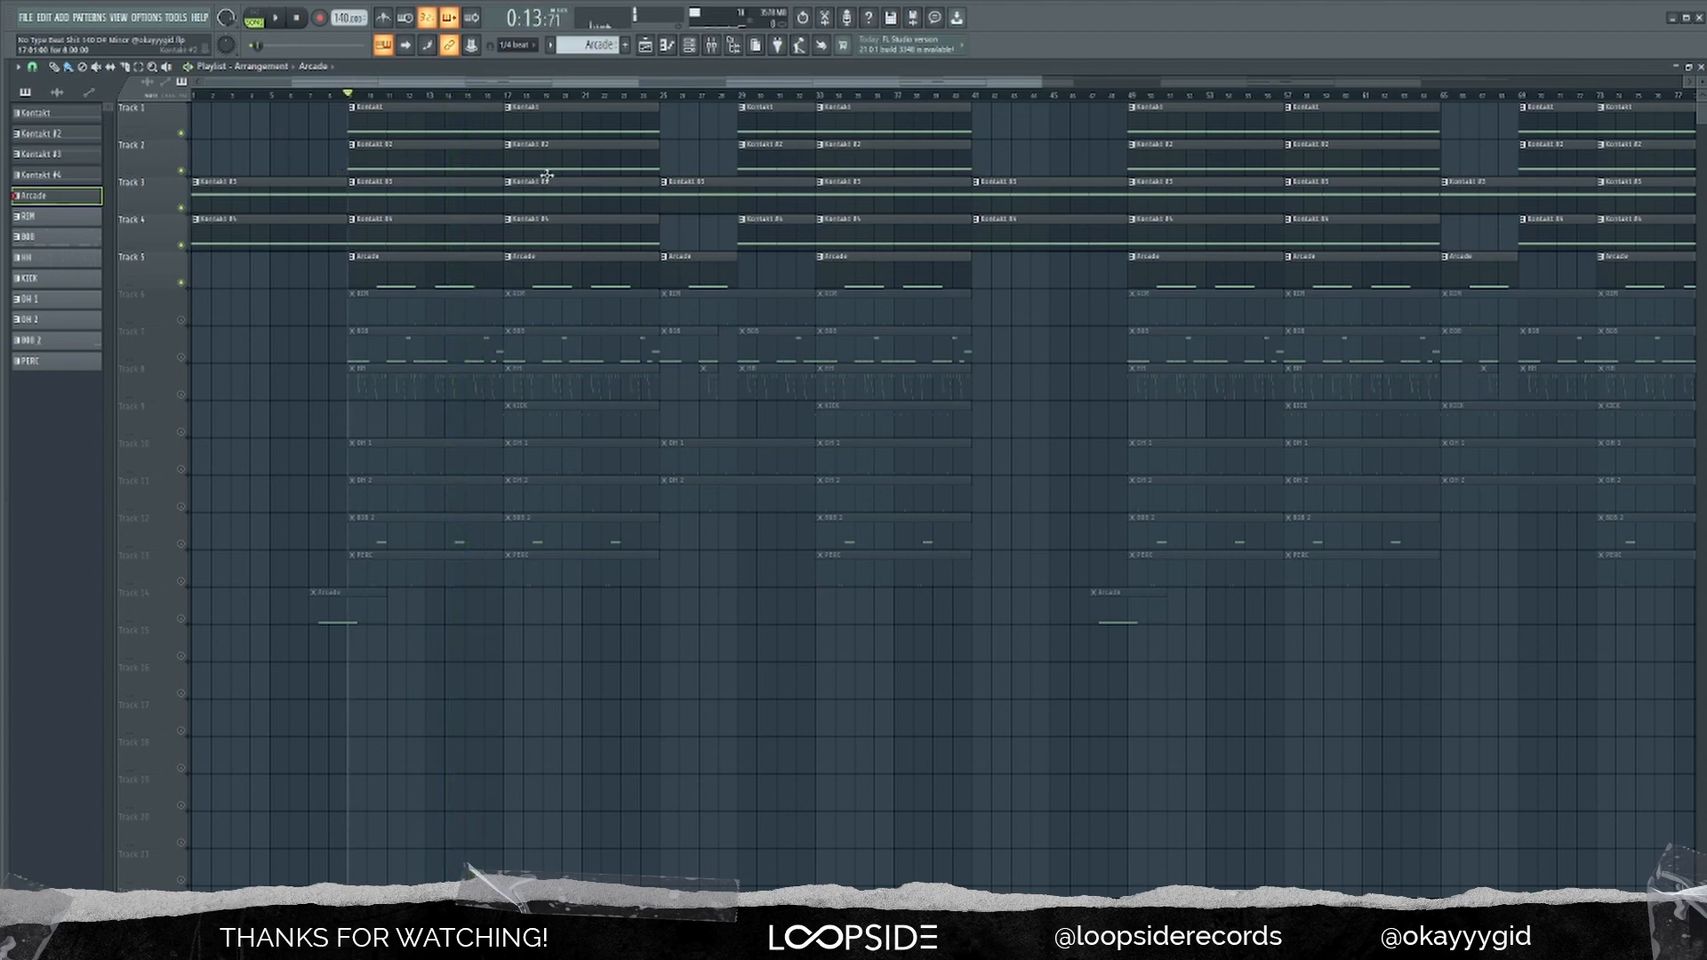
Step: Examine mixer inserts 1 to 4 and the effects chain on insert 5, and return to the playlist
{"action": "key", "text": "F9"}
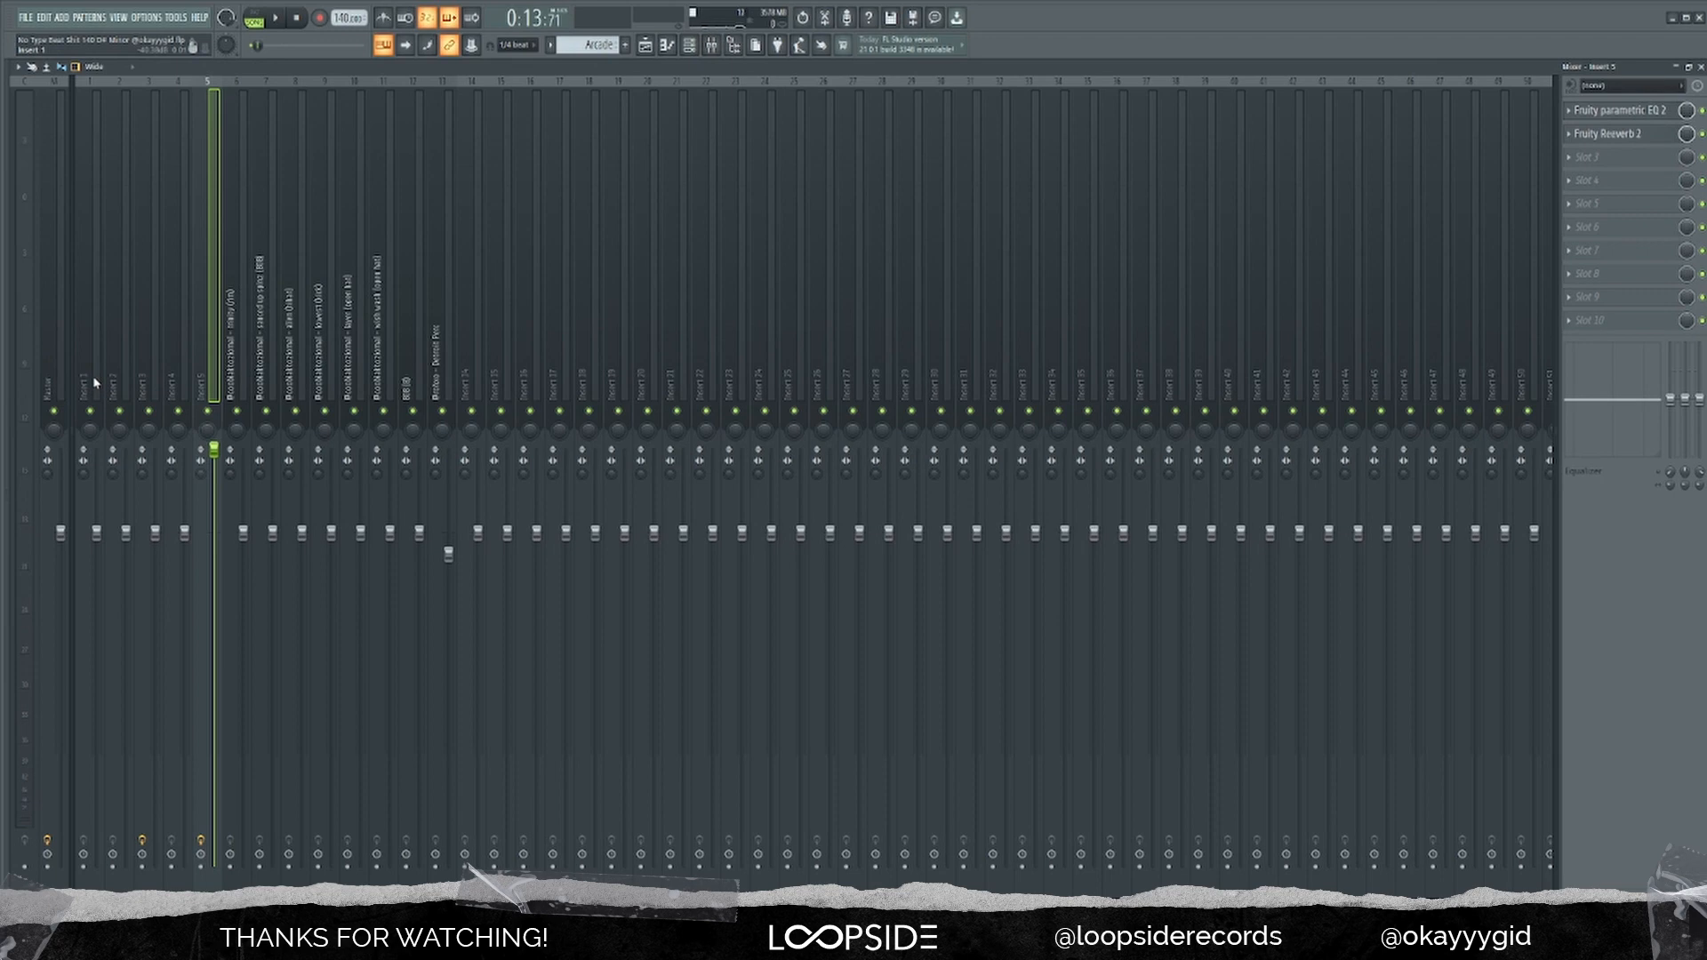
{"action": "left_click_drag", "start_coordinate": [85, 377], "coordinate": [179, 379]}
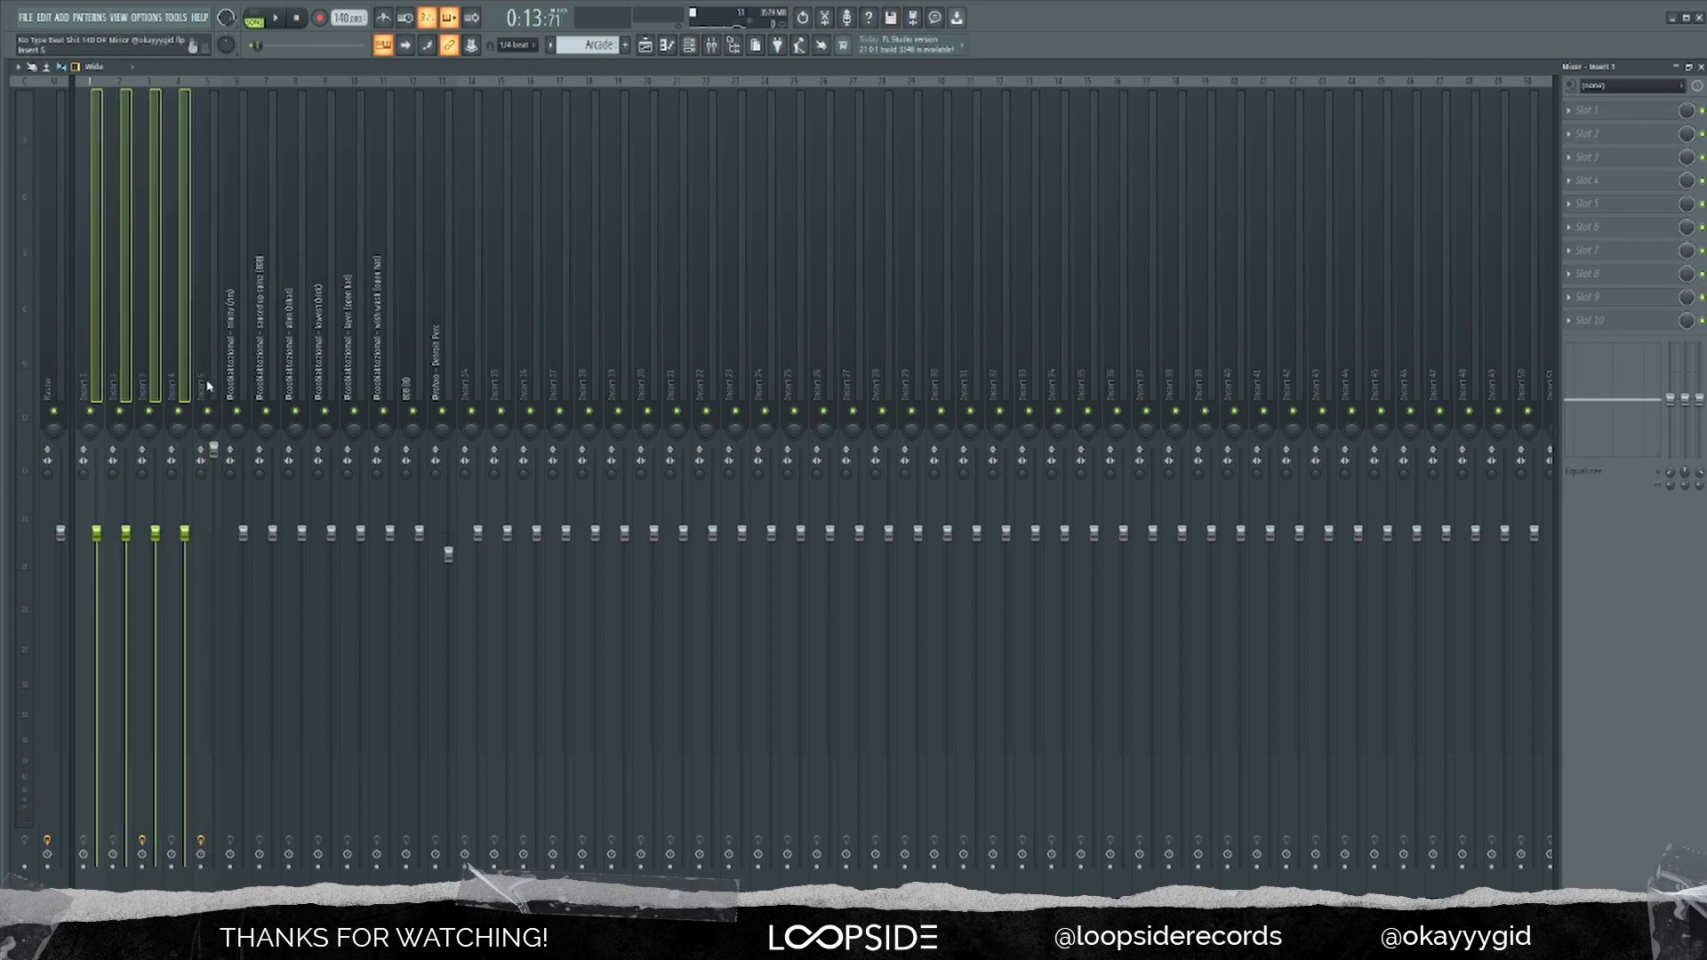
{"action": "left_click", "coordinate": [207, 386]}
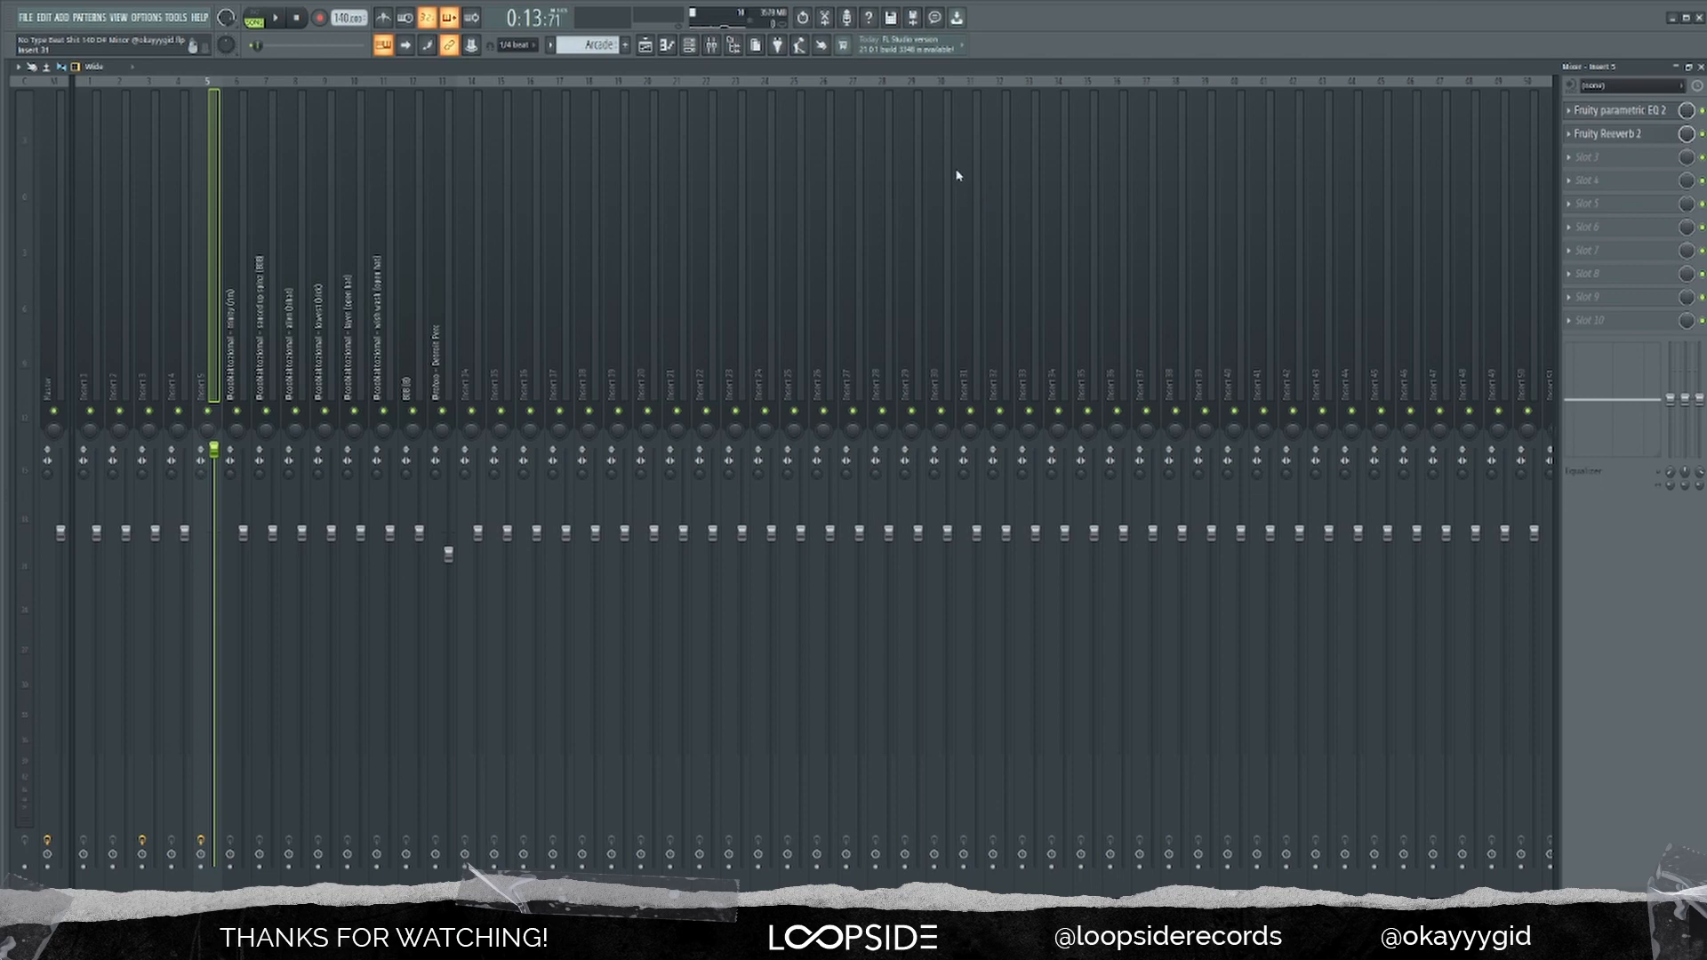
{"action": "left_click", "coordinate": [647, 46]}
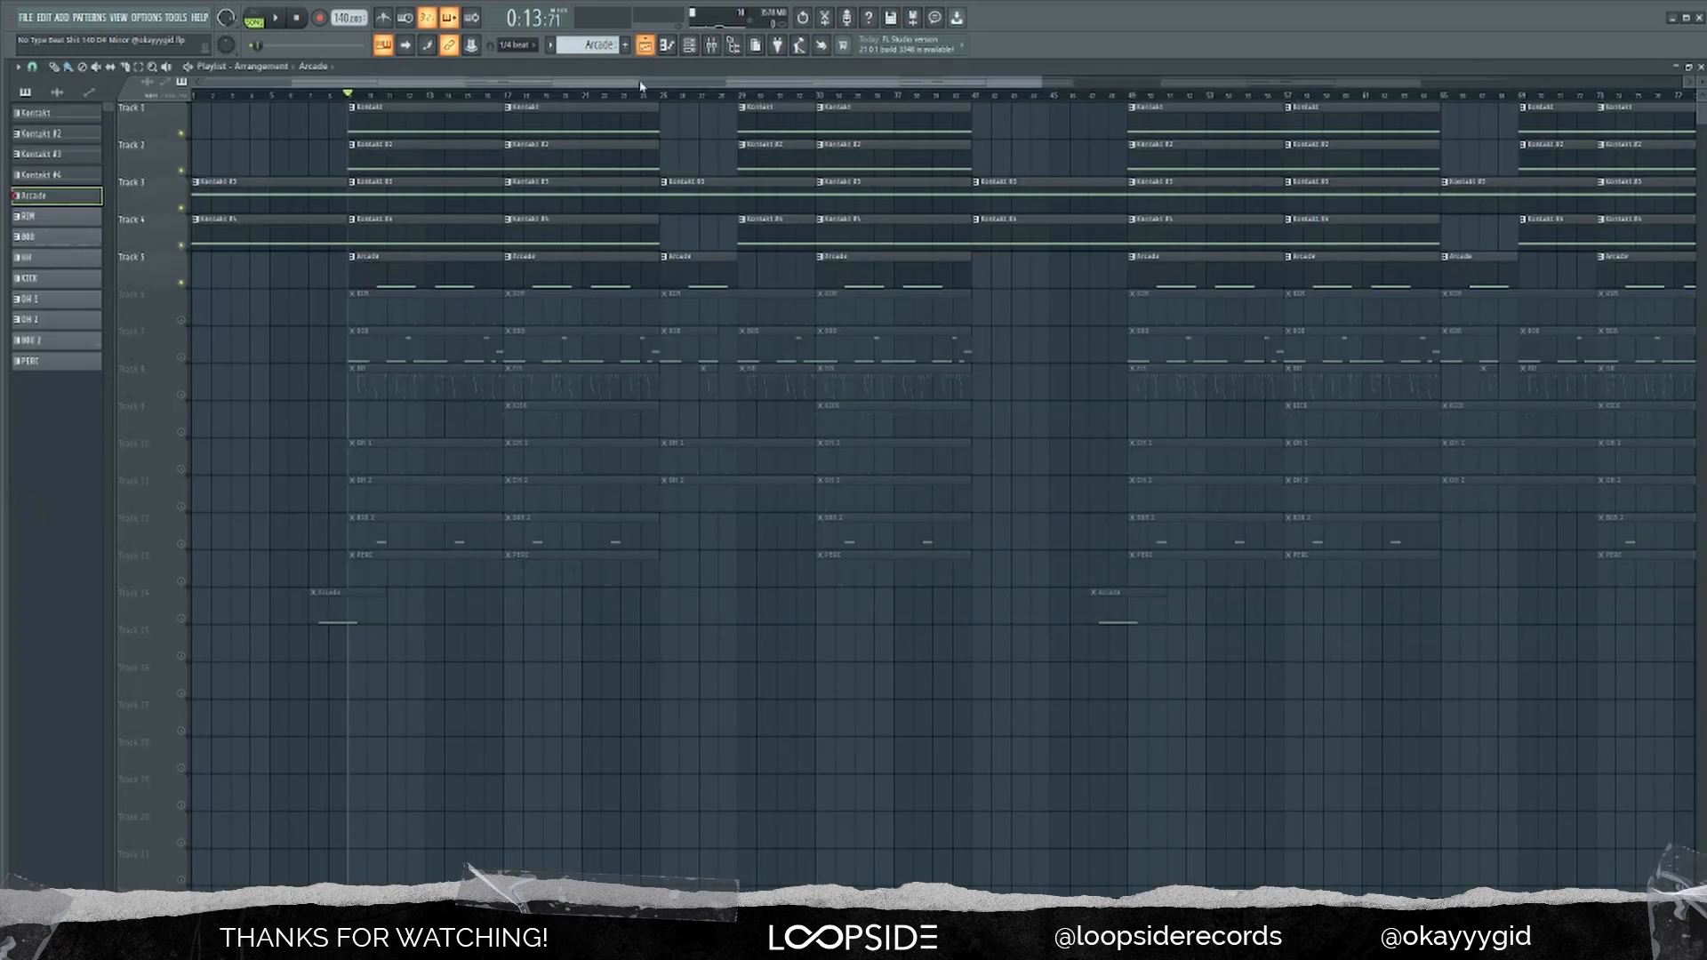
Step: Re-enable all playlist tracks and play back the 808 pattern in the piano roll
{"action": "right_click", "coordinate": [183, 324]}
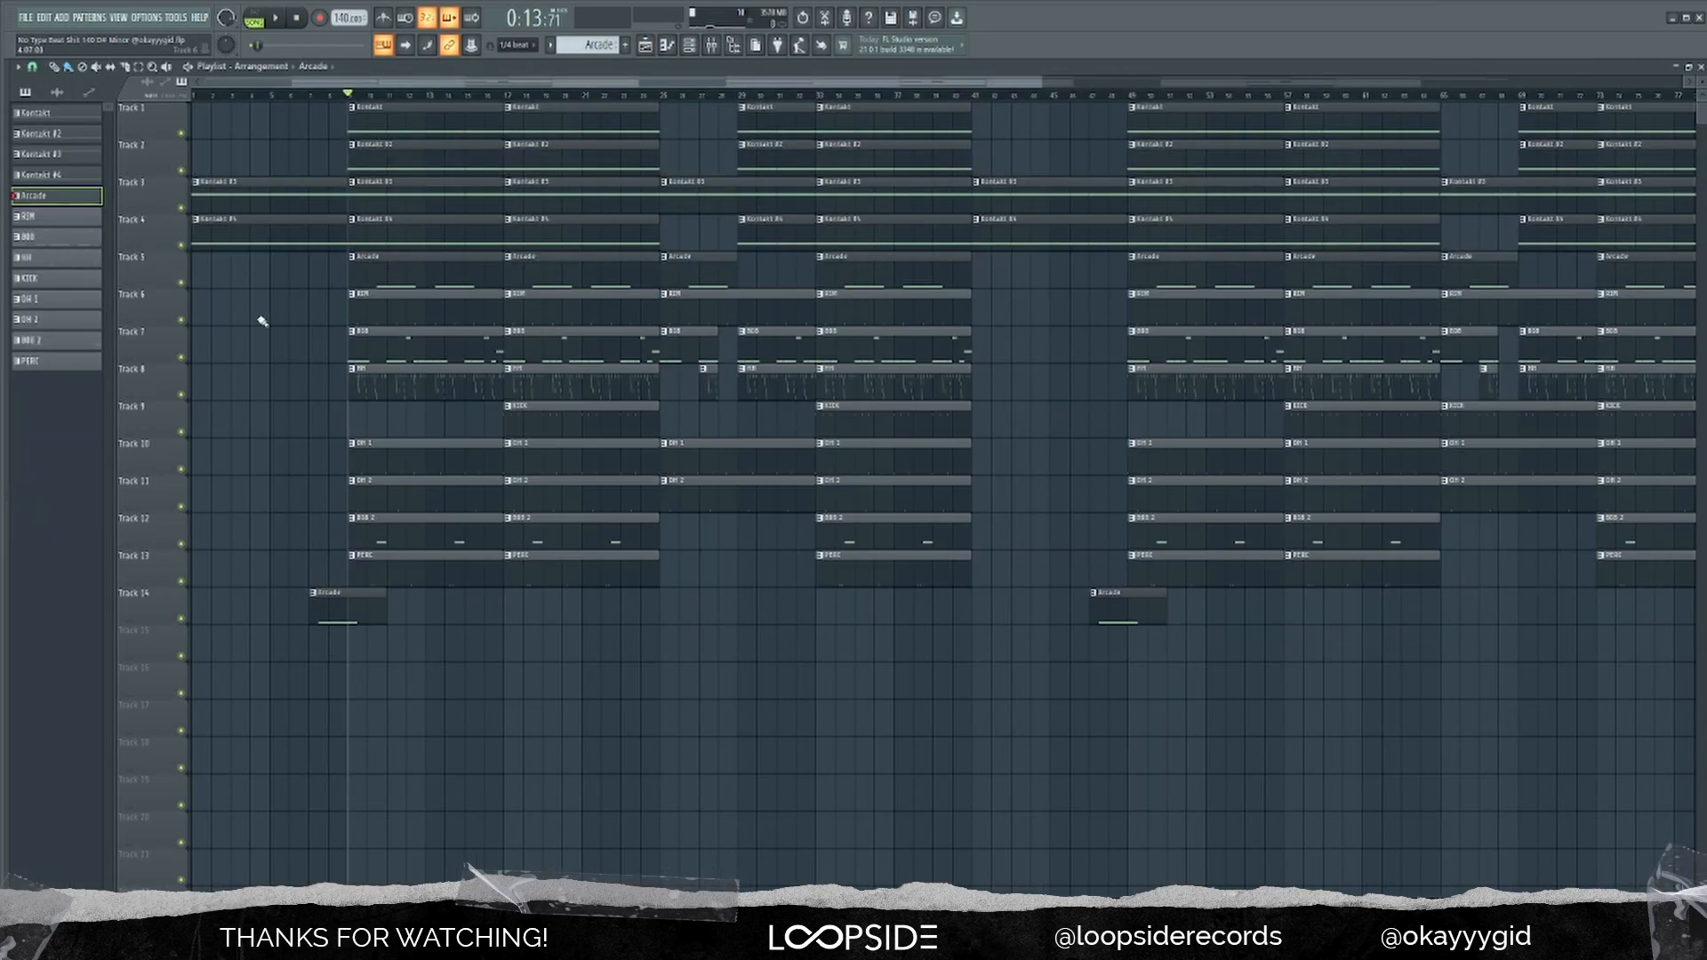
{"action": "double_click", "coordinate": [389, 313]}
{"action": "key", "text": "space"}
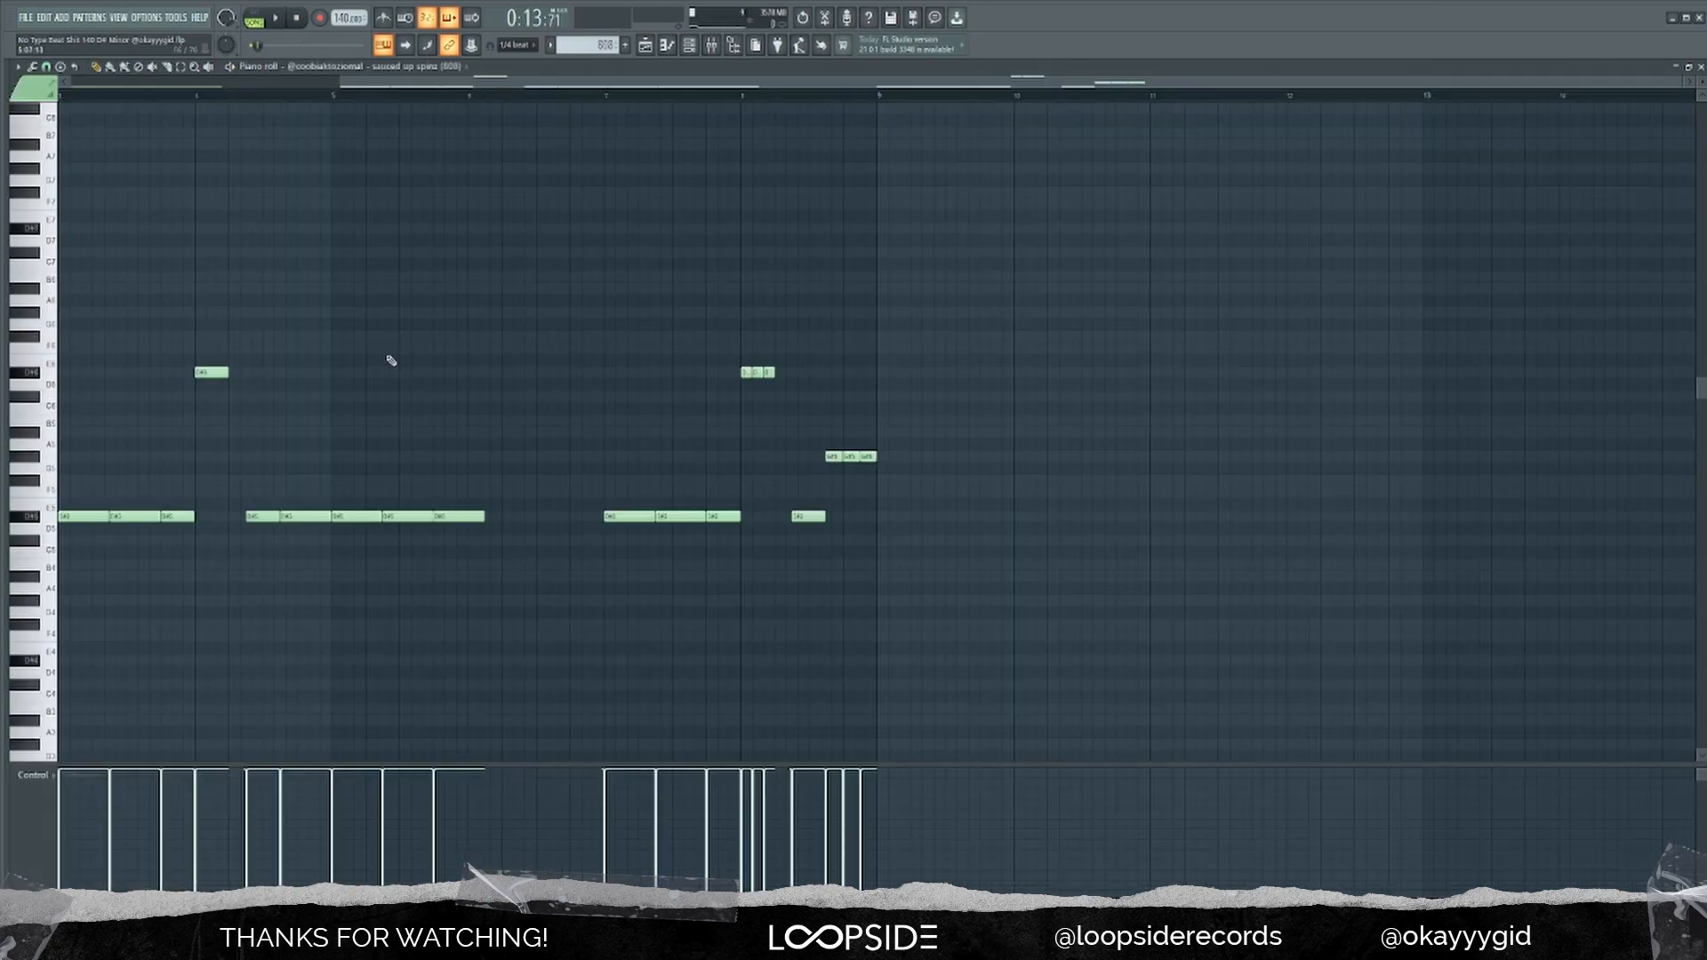
{"action": "scroll", "coordinate": [392, 360], "scroll_direction": "left", "scroll_amount": 2}
{"action": "key", "text": "space"}
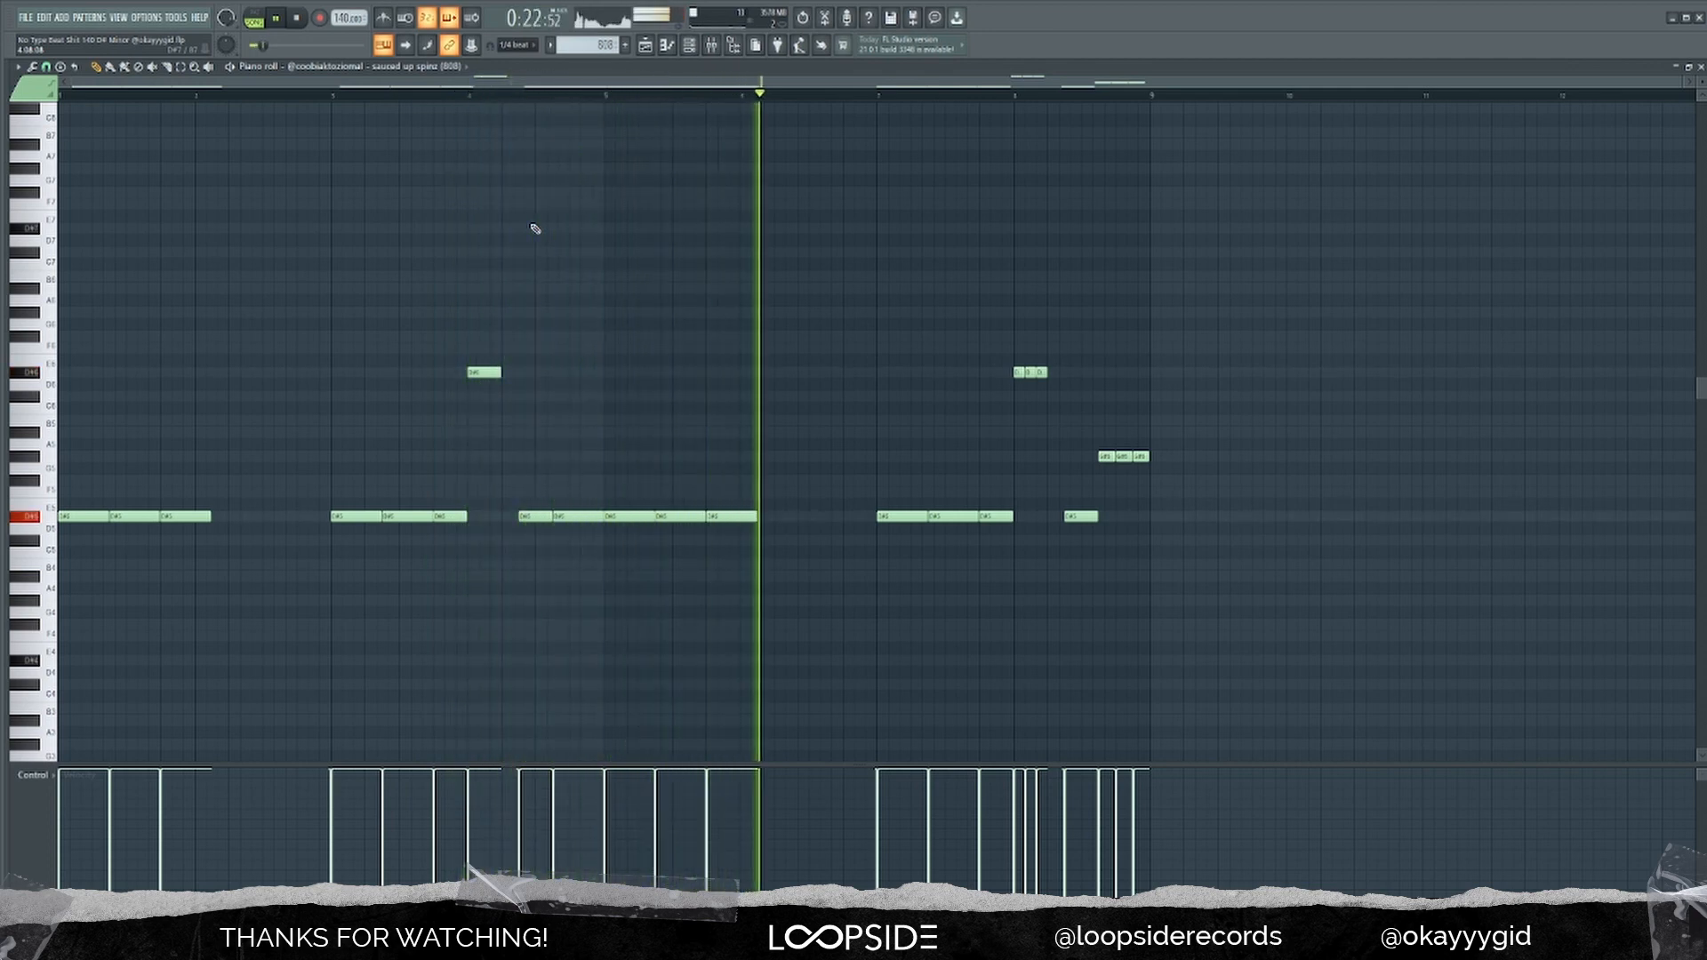
{"action": "key", "text": "space"}
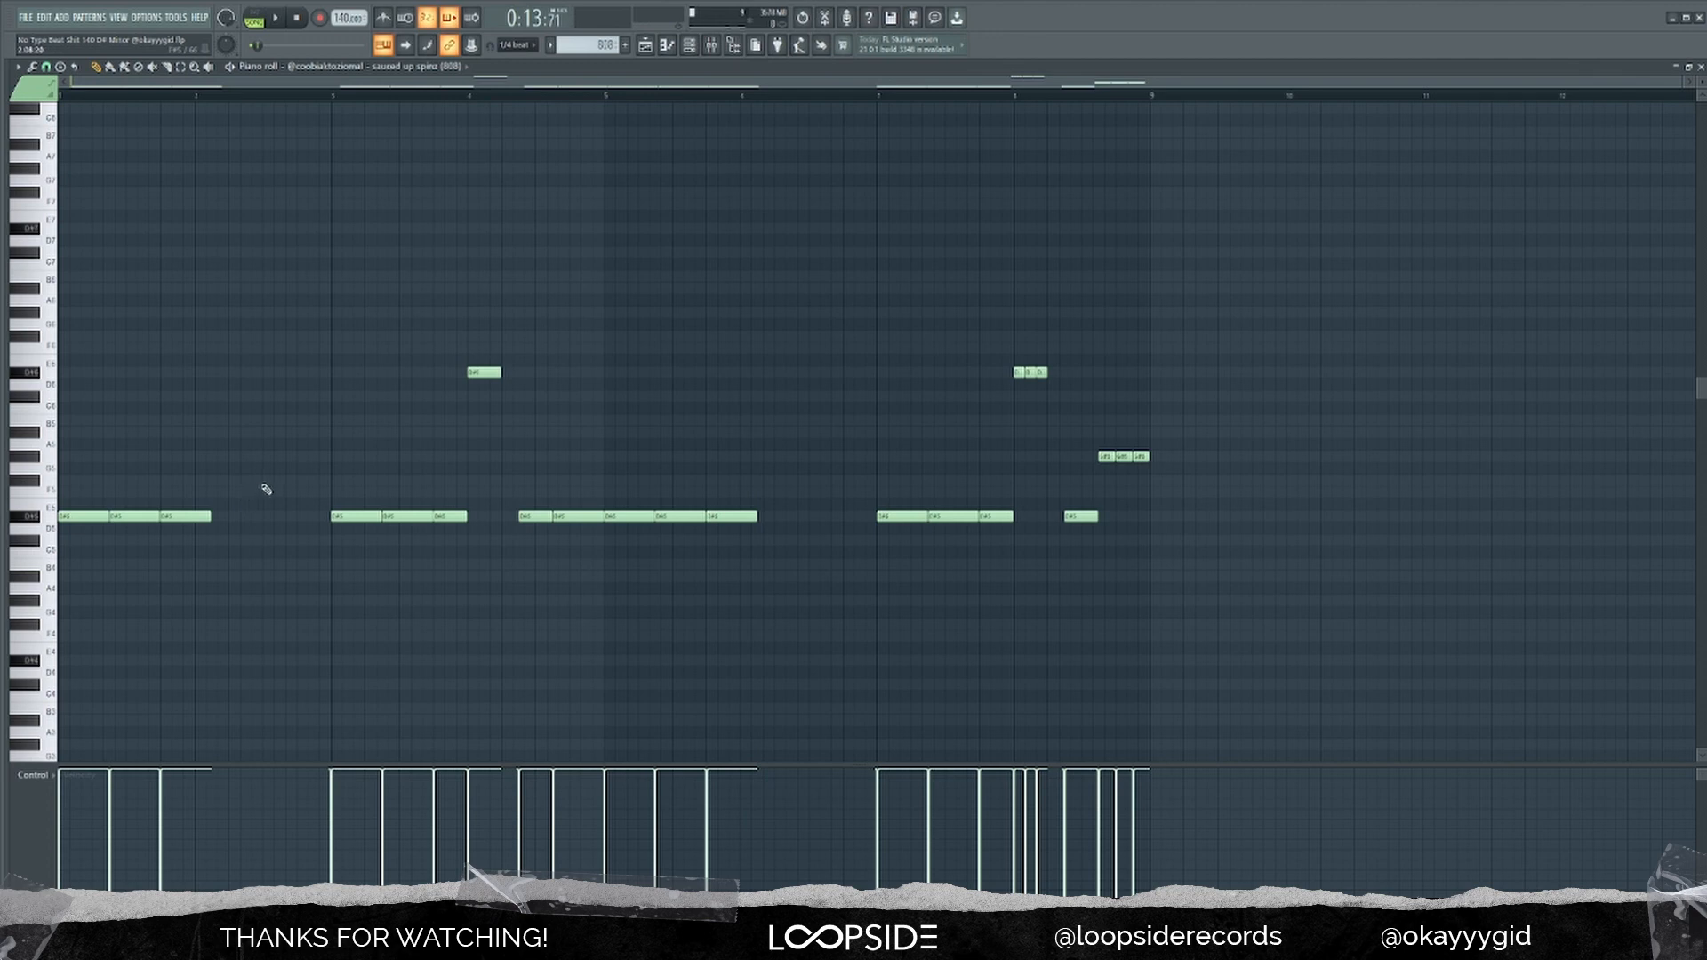
Step: Highlight the 808 note groups at bars 1, 3, 5 and 7 one after another
{"action": "left_click_drag", "start_coordinate": [266, 487], "coordinate": [116, 540]}
{"action": "left_click_drag", "start_coordinate": [489, 487], "coordinate": [324, 533]}
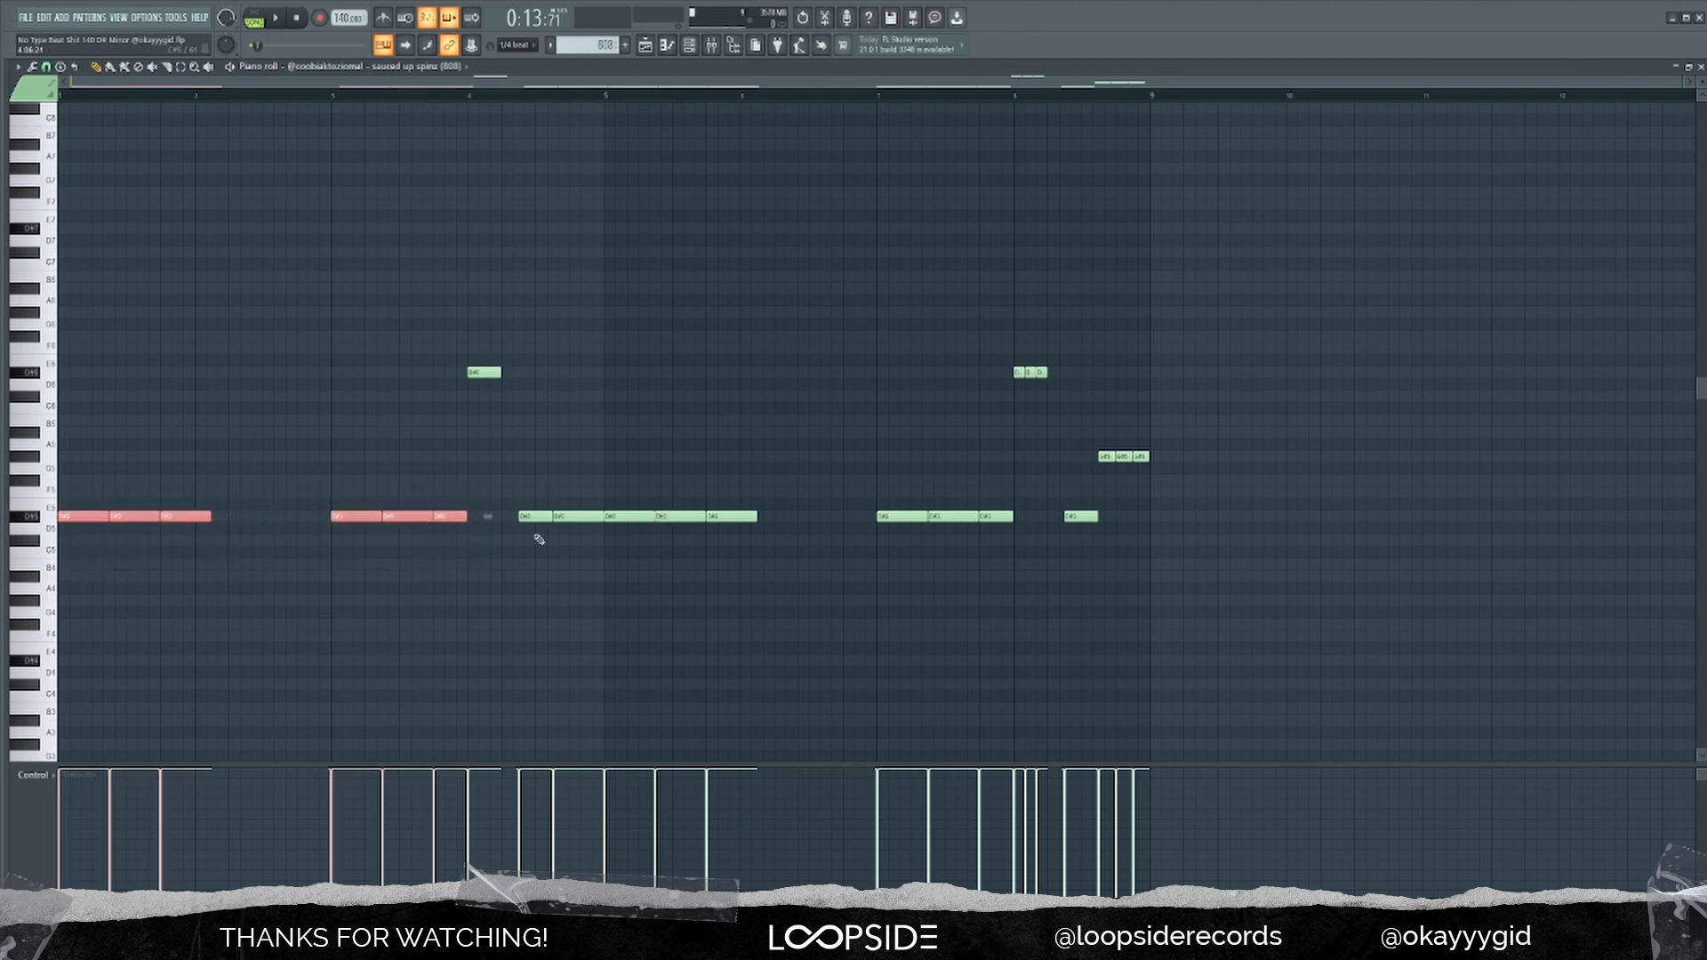
{"action": "left_click_drag", "start_coordinate": [730, 487], "coordinate": [618, 578]}
{"action": "left_click_drag", "start_coordinate": [1001, 487], "coordinate": [880, 573]}
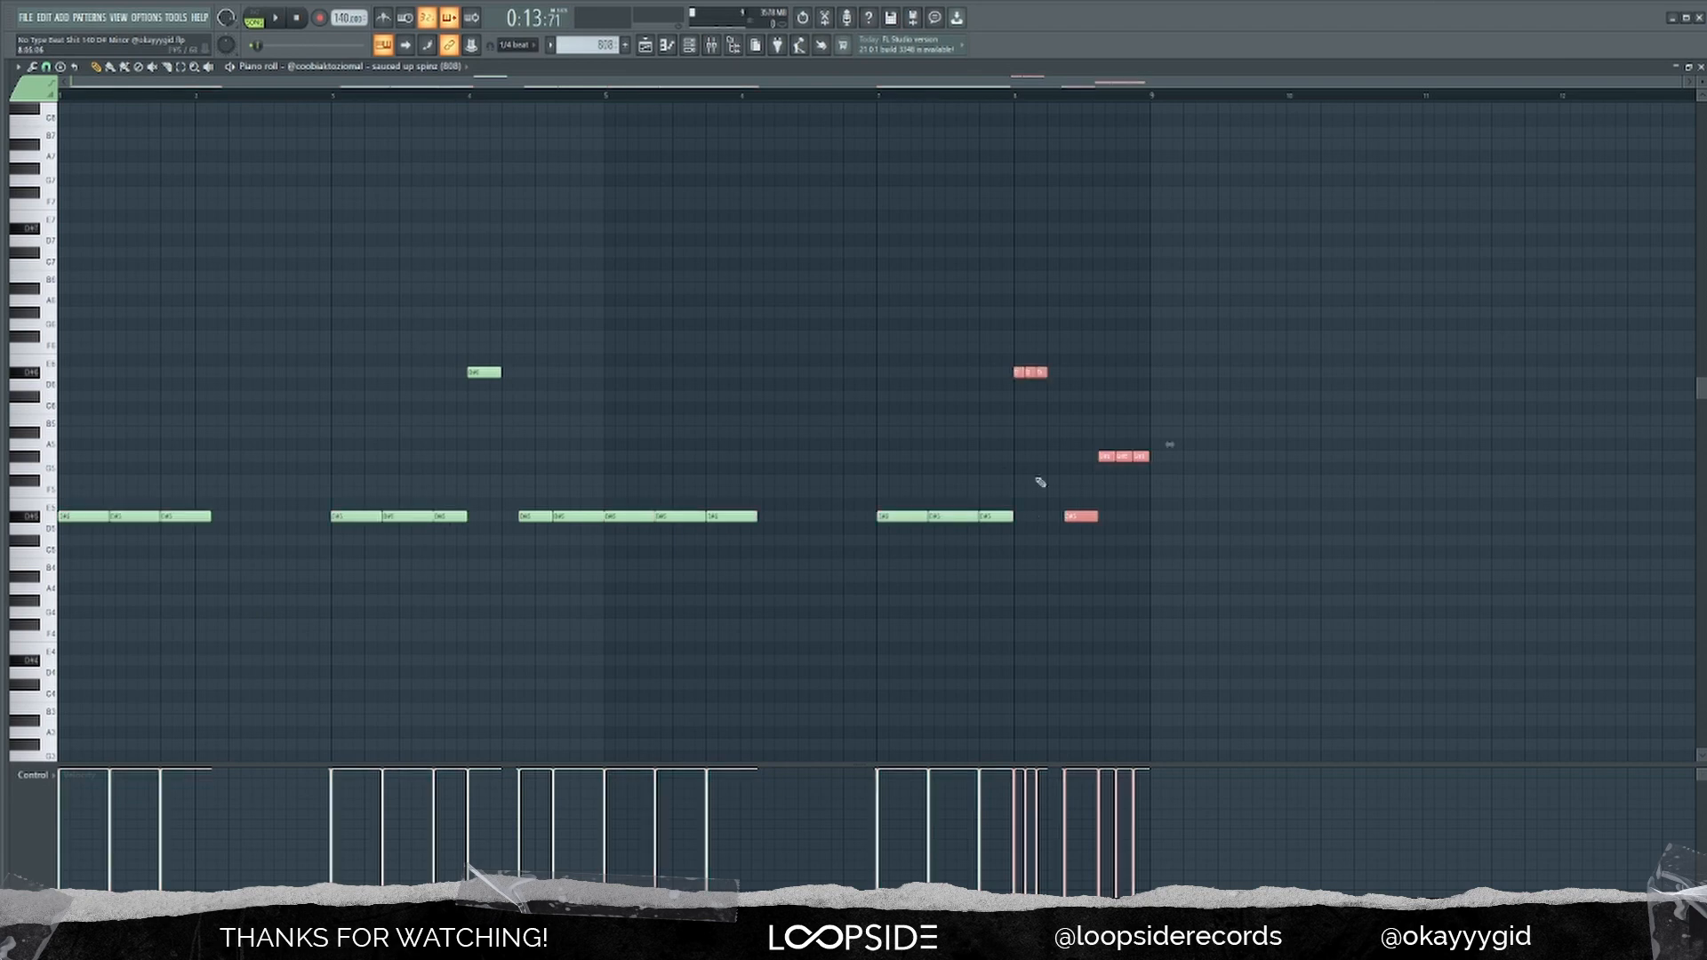
Step: Check the 1/6 step snap setting and play the 808 triplet notes starting at bar 8
{"action": "scroll", "coordinate": [1128, 397], "scroll_direction": "up", "scroll_amount": 5}
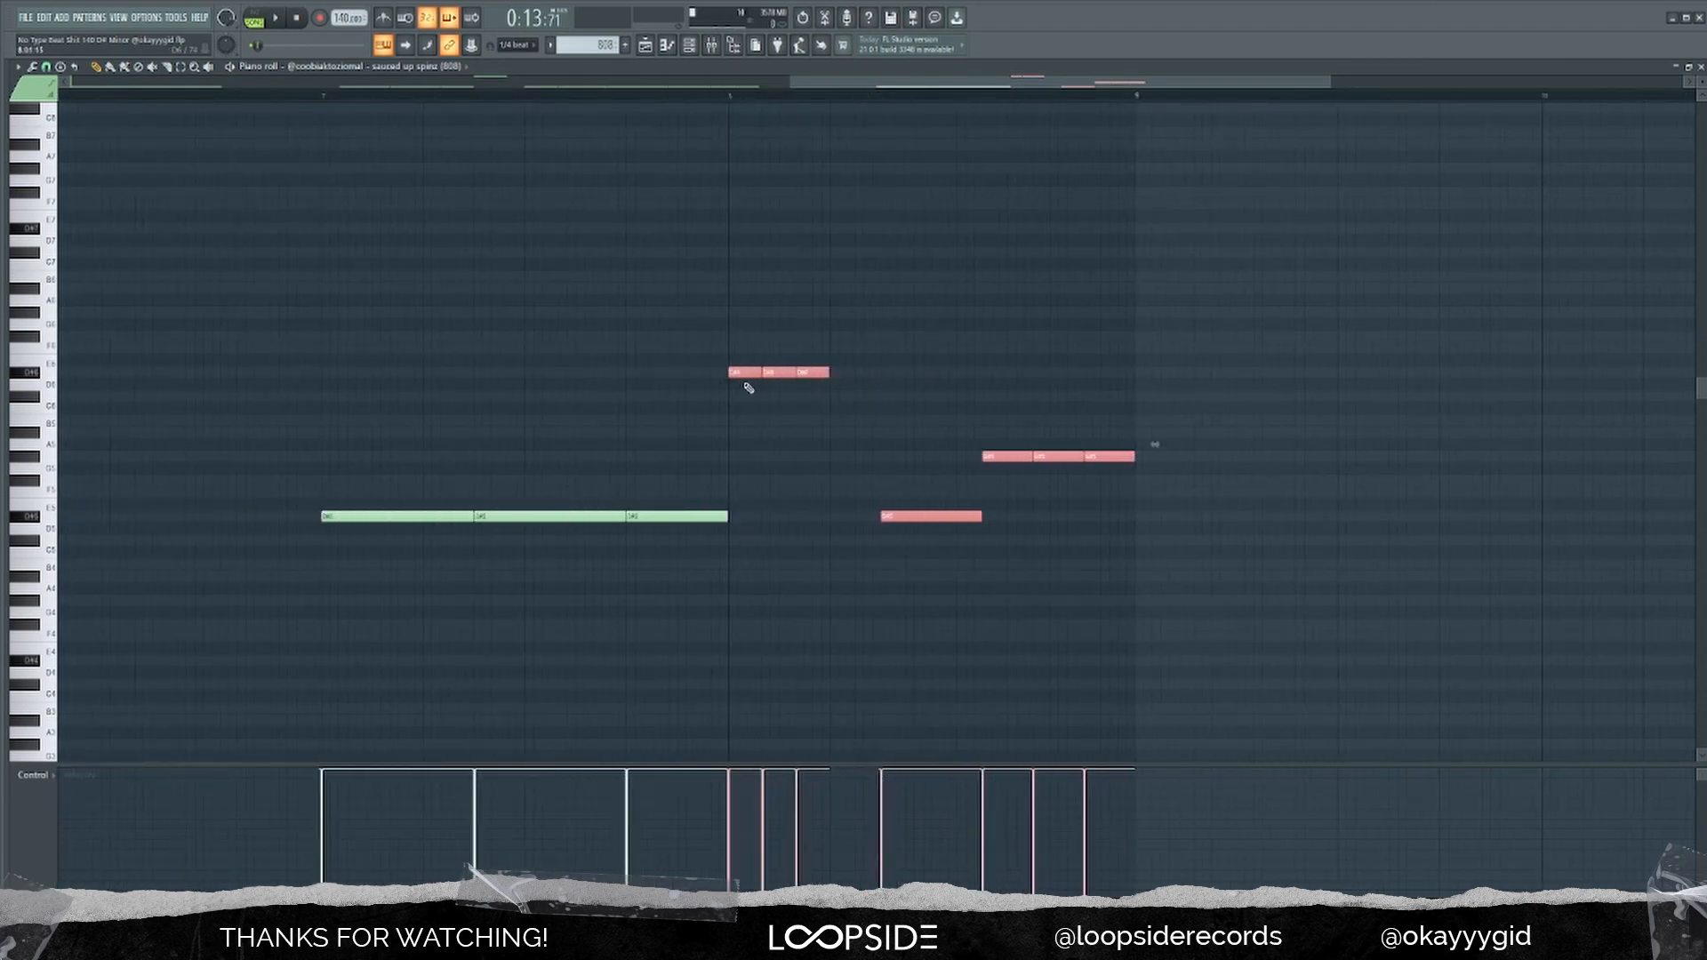
{"action": "left_click", "coordinate": [47, 67]}
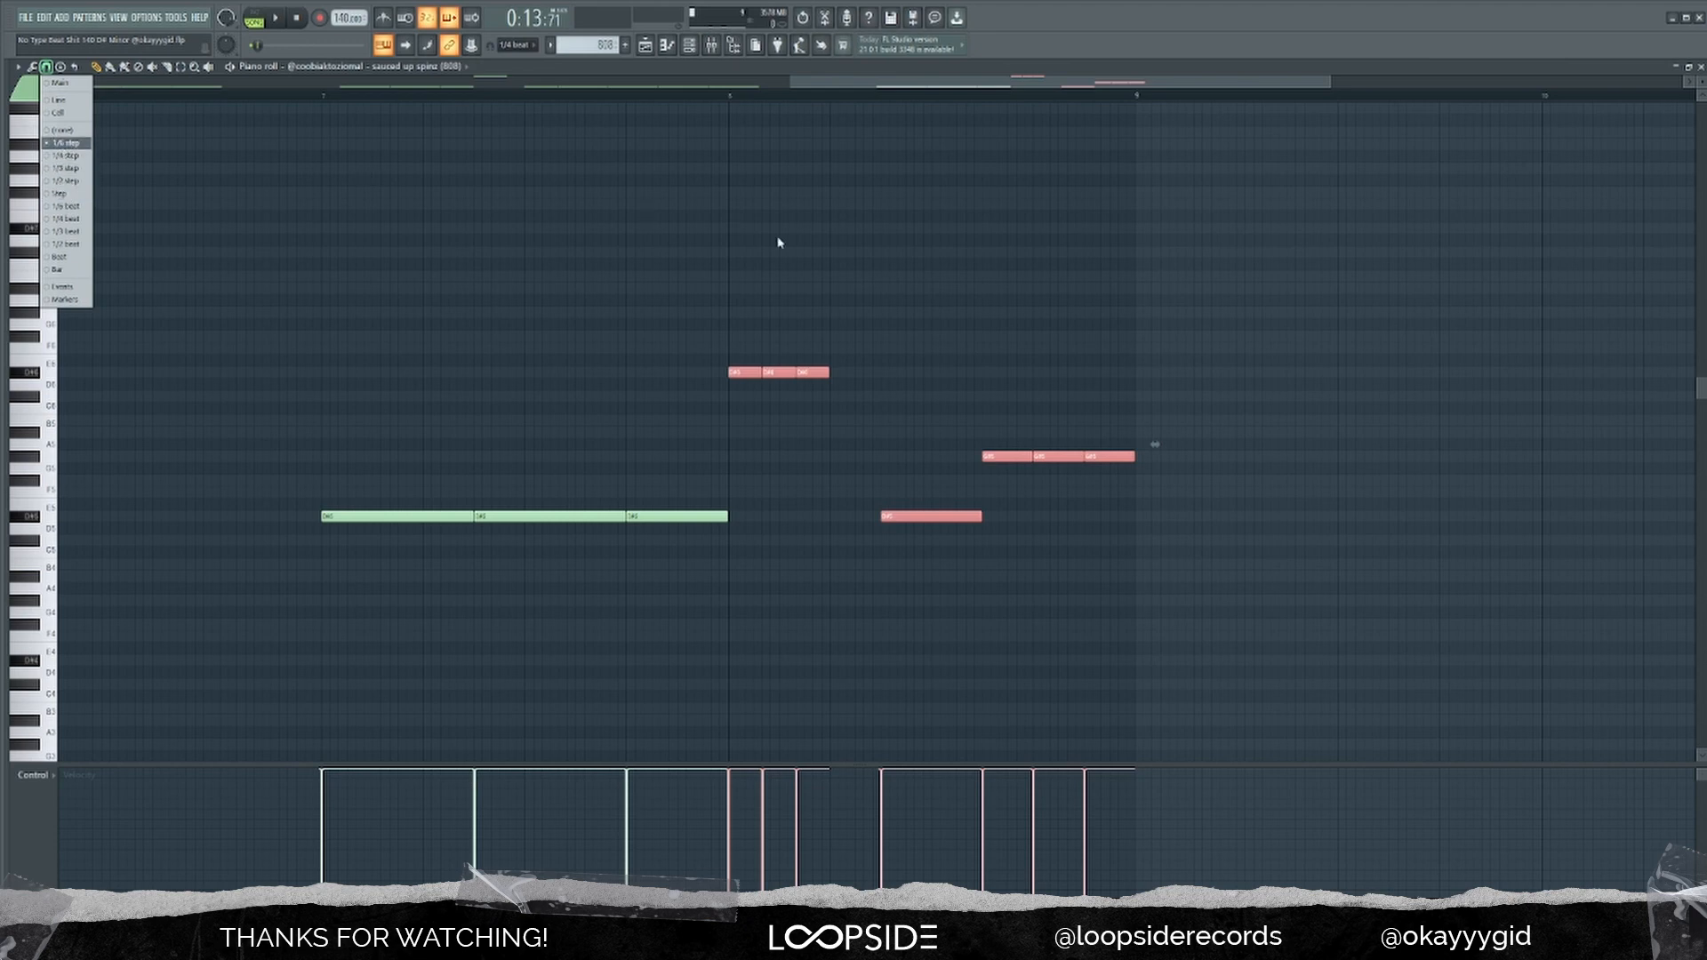
{"action": "left_click", "coordinate": [734, 101]}
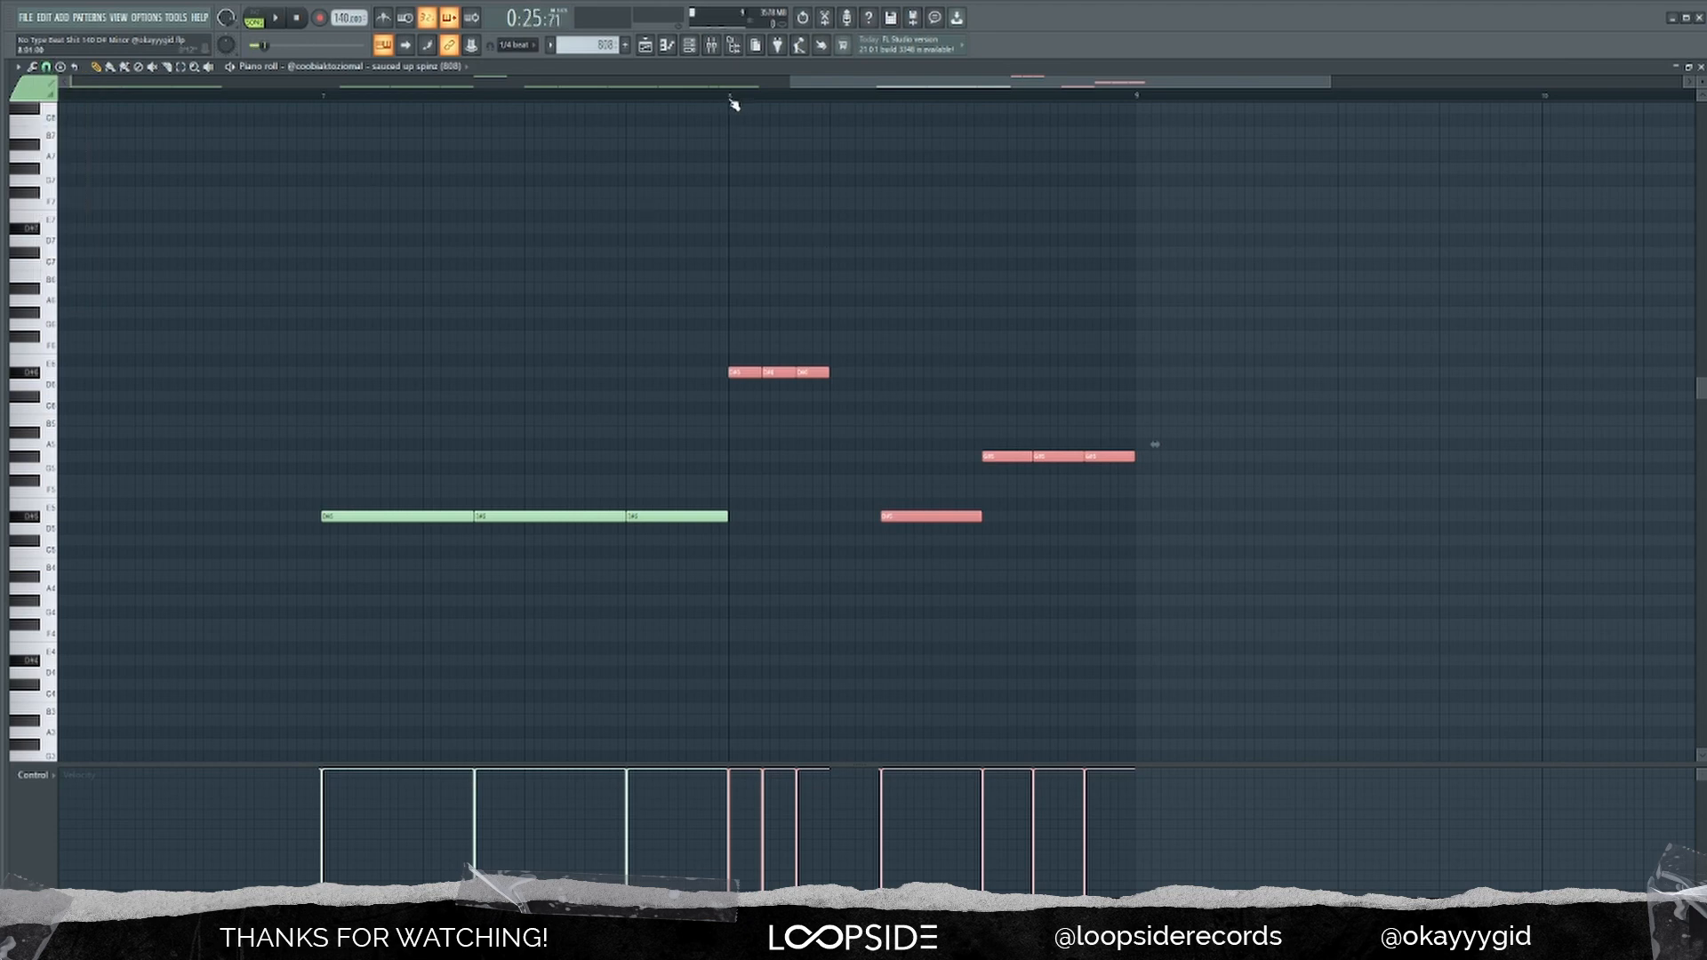
{"action": "key", "text": "space"}
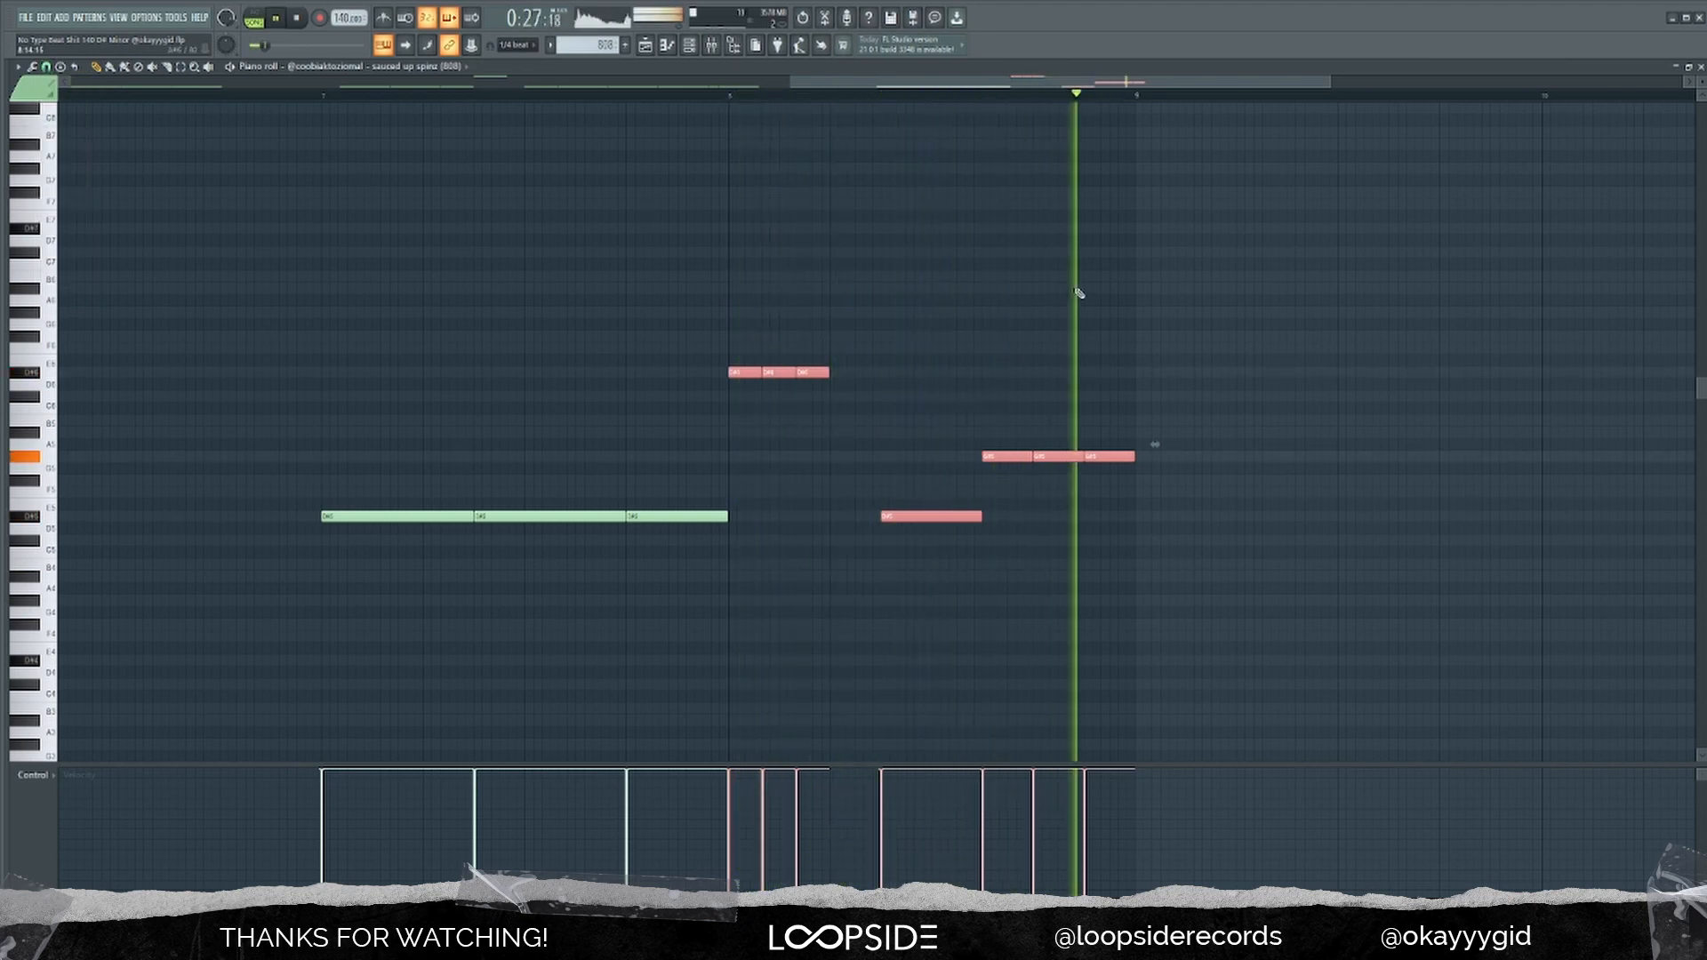
{"action": "key", "text": "space"}
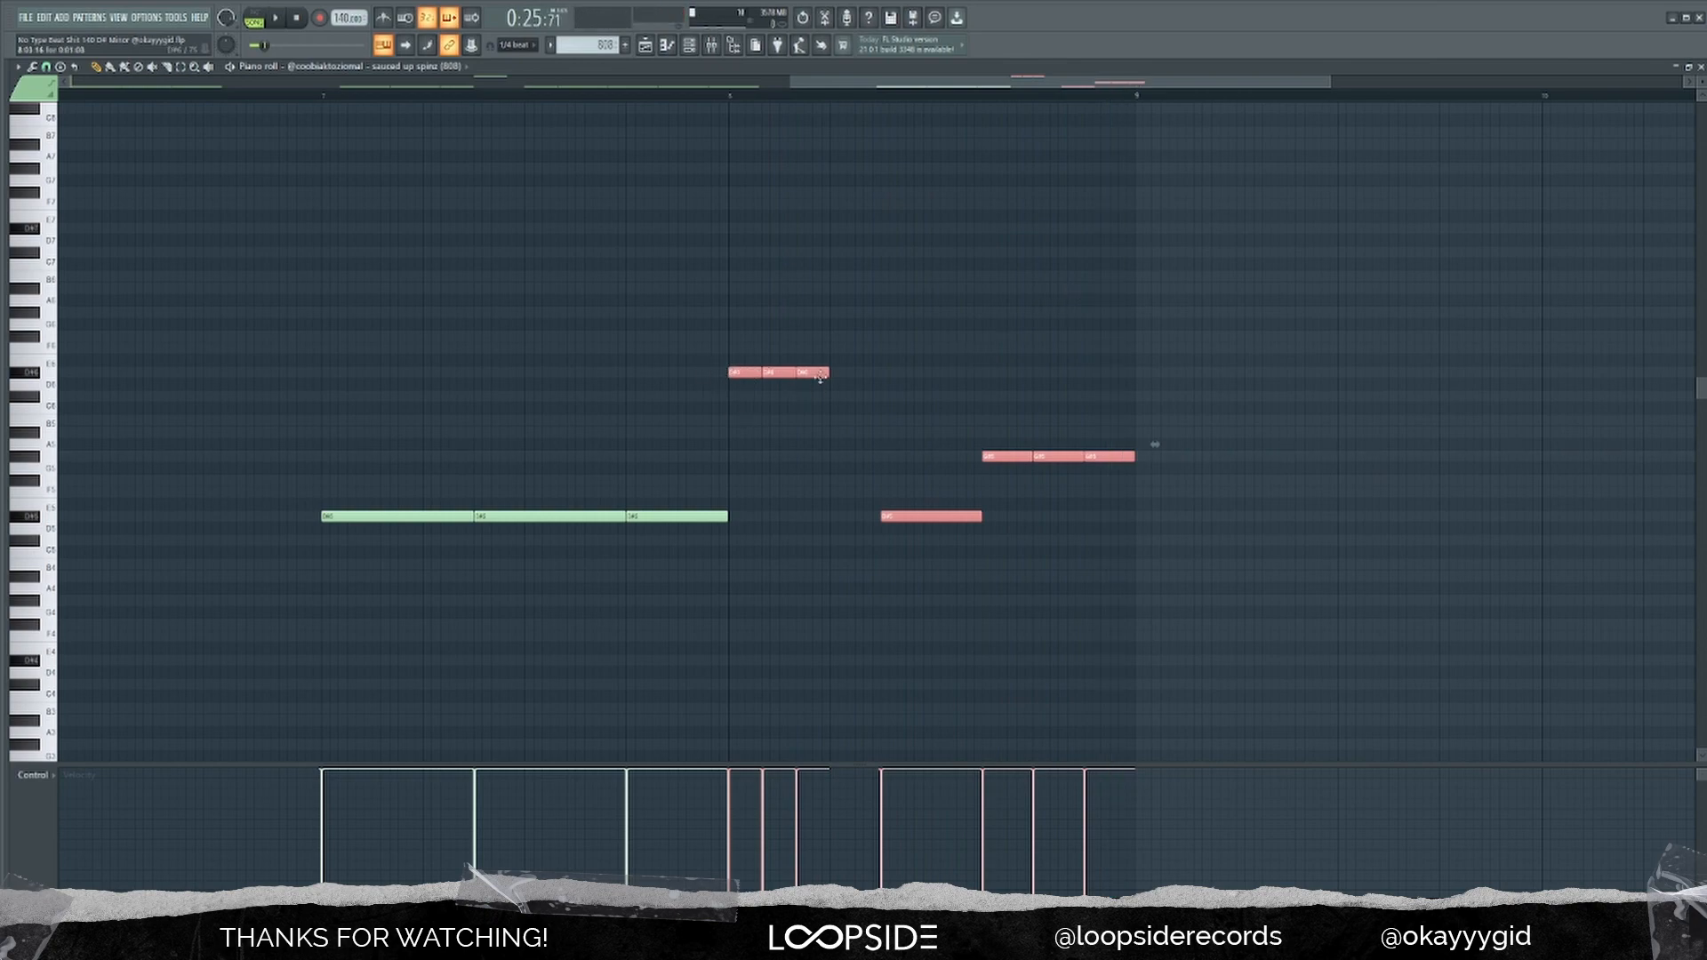
Step: Select the last 808 note before bar 8 and demonstrate transposing by an octave and by five semitones, reversing each shift
{"action": "left_click", "coordinate": [761, 498], "text": "ctrl"}
{"action": "scroll", "coordinate": [763, 502], "scroll_direction": "down", "scroll_amount": 3}
{"action": "left_click_drag", "start_coordinate": [788, 501], "coordinate": [724, 537]}
{"action": "scroll", "coordinate": [704, 547], "scroll_direction": "down", "scroll_amount": 1}
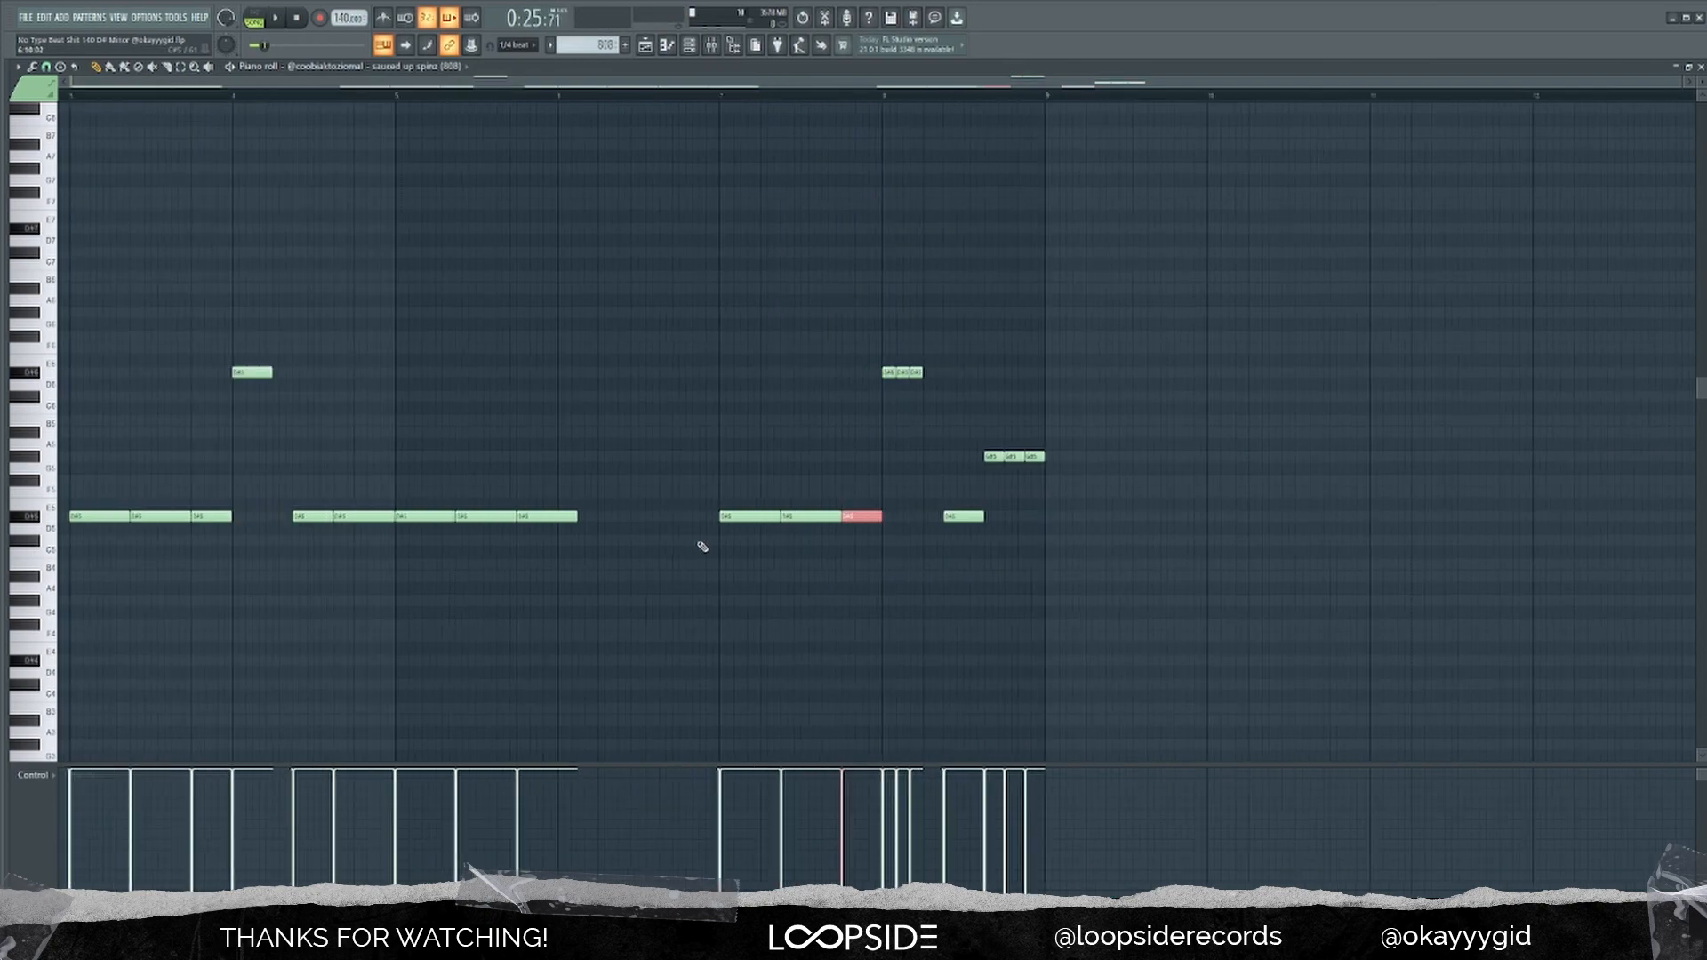
{"action": "scroll", "coordinate": [703, 547], "scroll_direction": "down", "scroll_amount": 1}
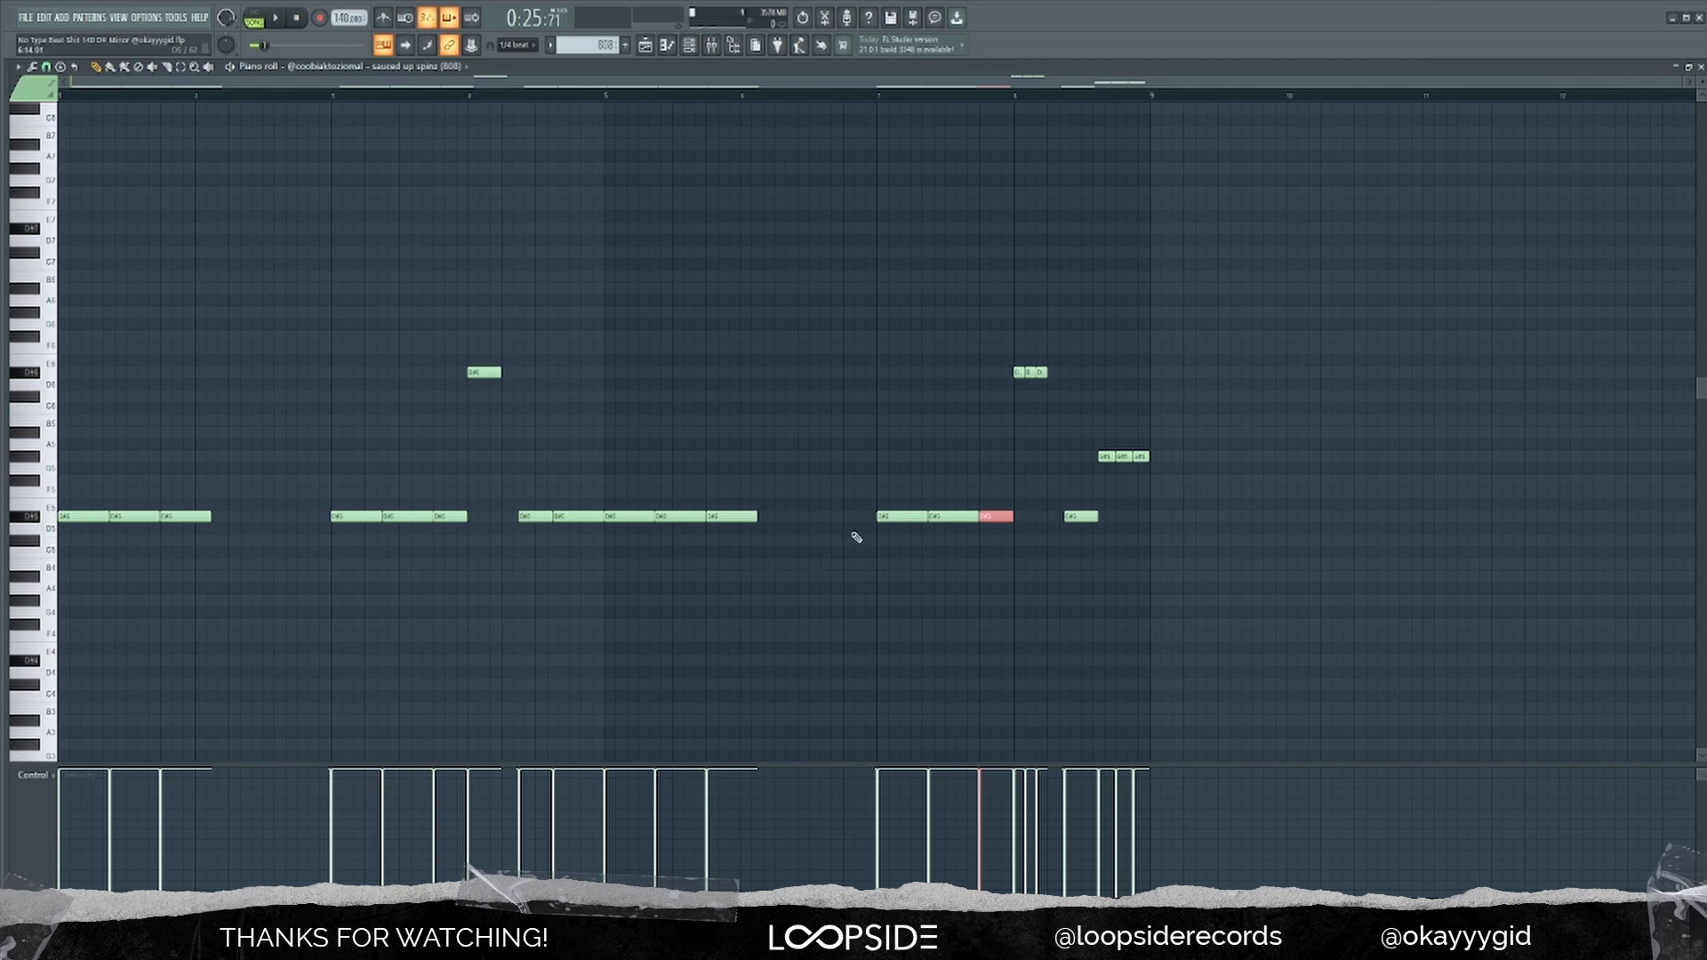
{"action": "key", "text": "ctrl+Up"}
{"action": "key", "text": "ctrl+Down"}
{"action": "key", "text": "shift+Up"}
{"action": "key", "text": "shift+Up"}
{"action": "key", "text": "shift+Up"}
{"action": "key", "text": "shift+Up"}
{"action": "key", "text": "shift+Up"}
{"action": "key", "text": "shift+Down"}
{"action": "key", "text": "shift+Down"}
{"action": "key", "text": "shift+Down"}
{"action": "key", "text": "shift+Down"}
{"action": "key", "text": "shift+Down"}
Step: Play back the HH pattern in the piano roll from playlist bar 9
{"action": "key", "text": "F5"}
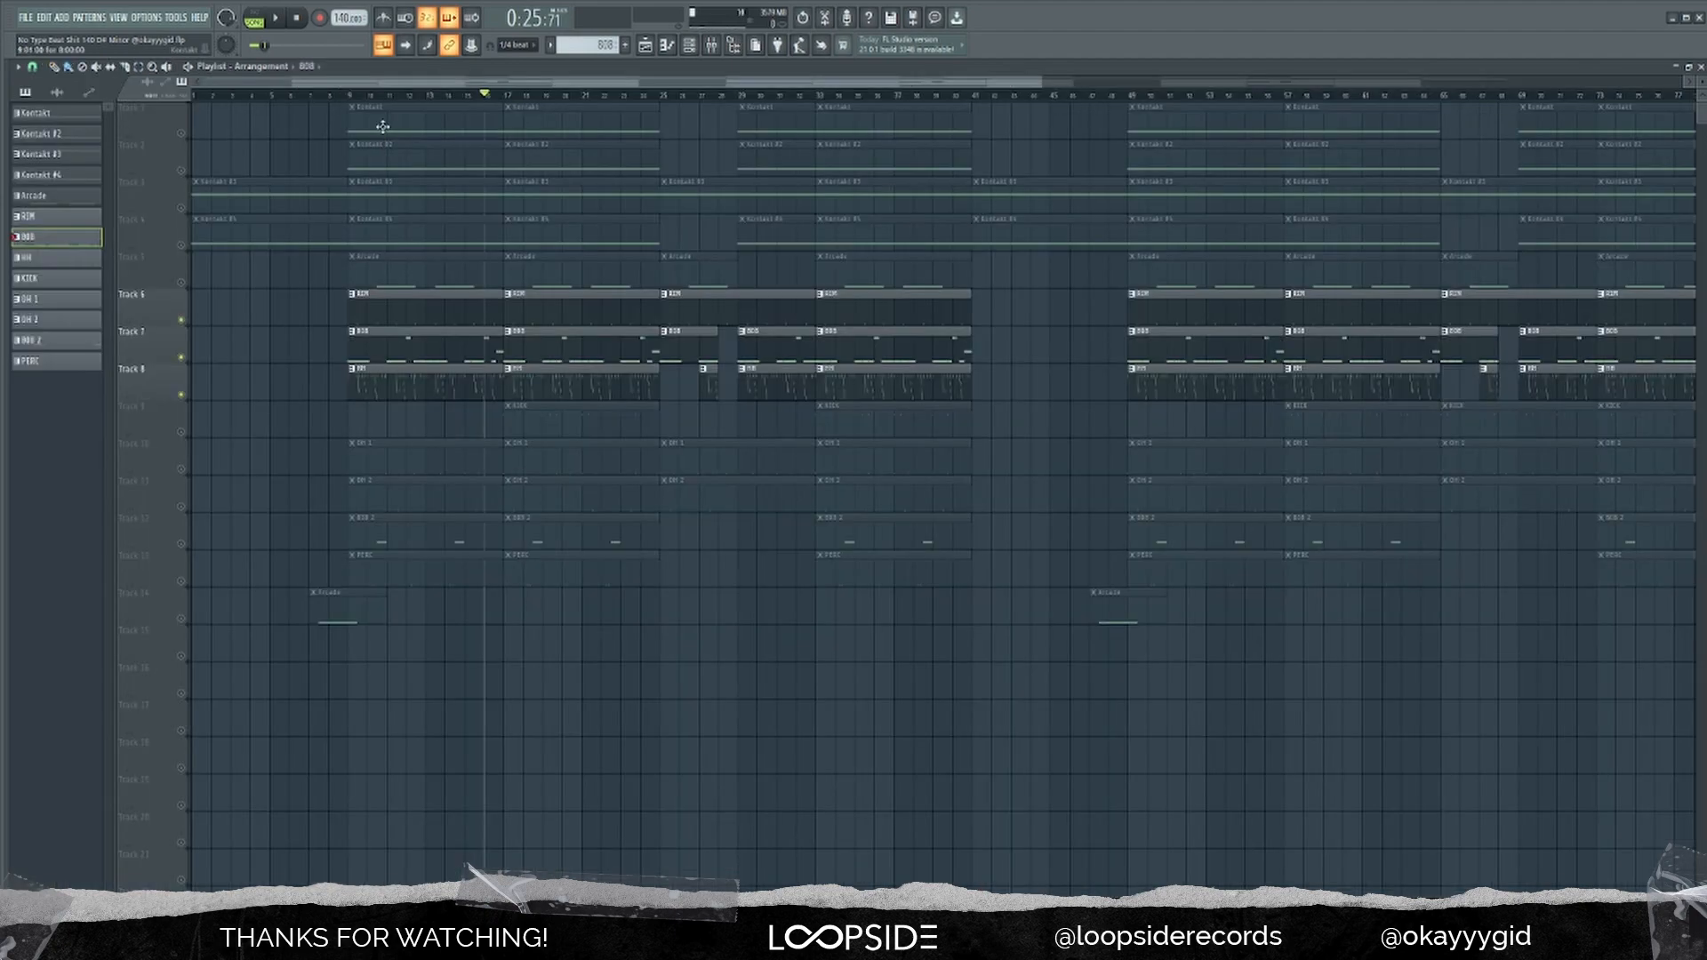
{"action": "left_click", "coordinate": [351, 96]}
{"action": "double_click", "coordinate": [360, 388]}
{"action": "key", "text": "space"}
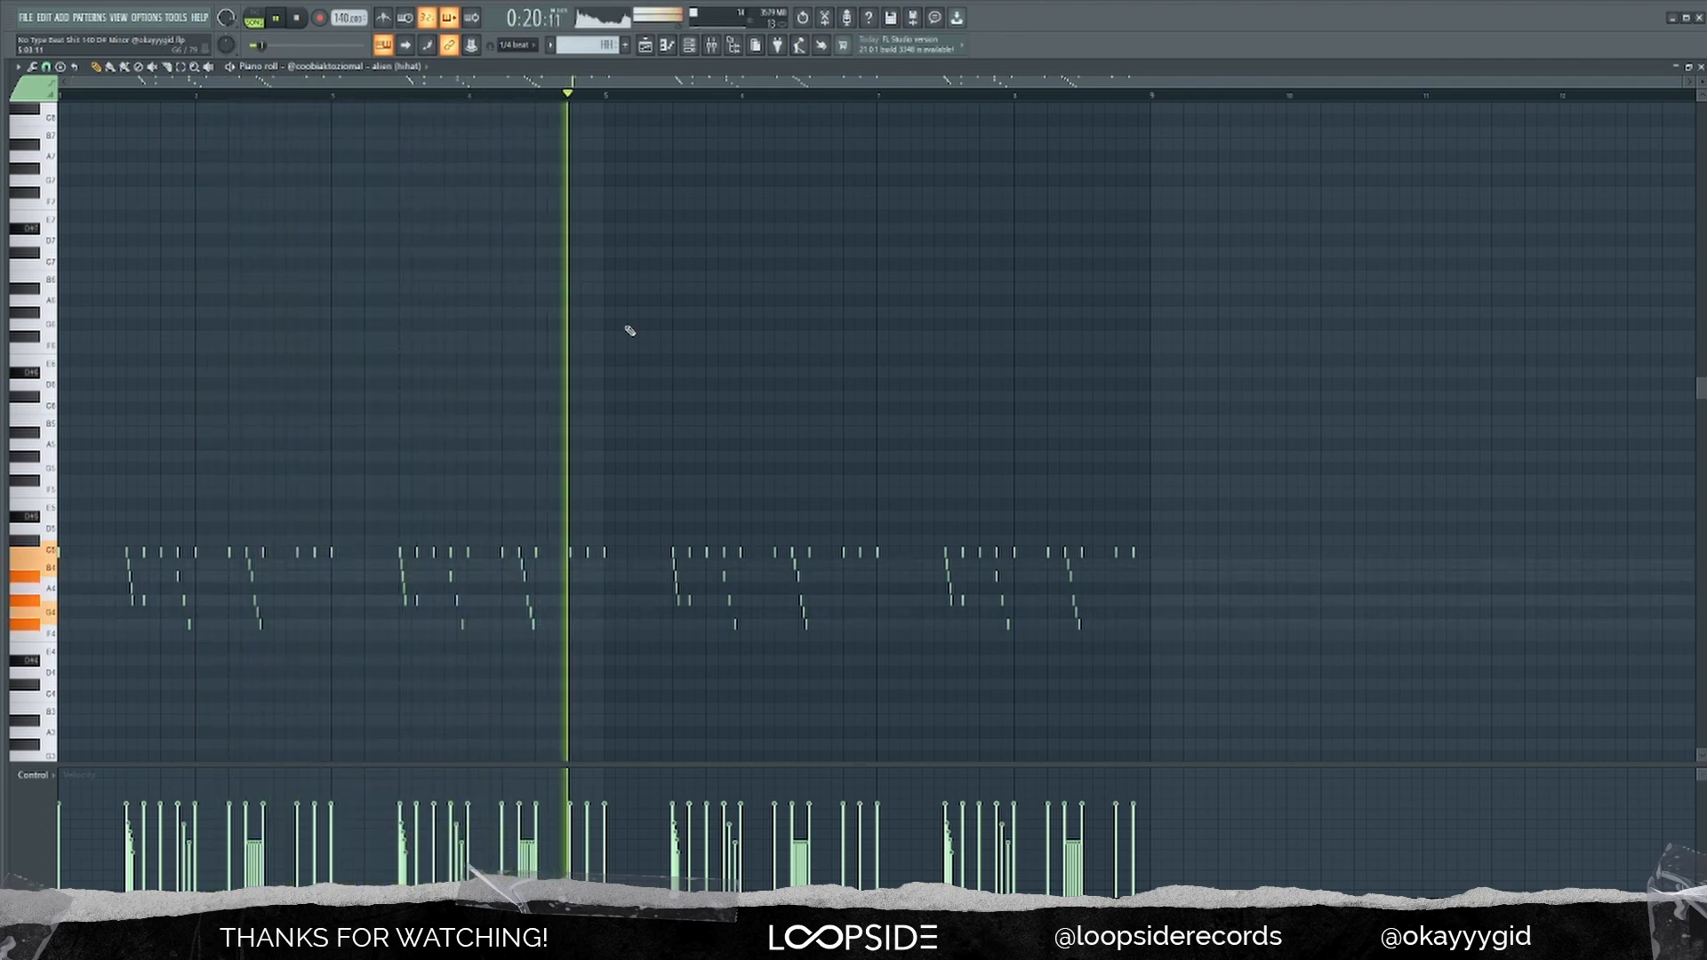
{"action": "key", "text": "space"}
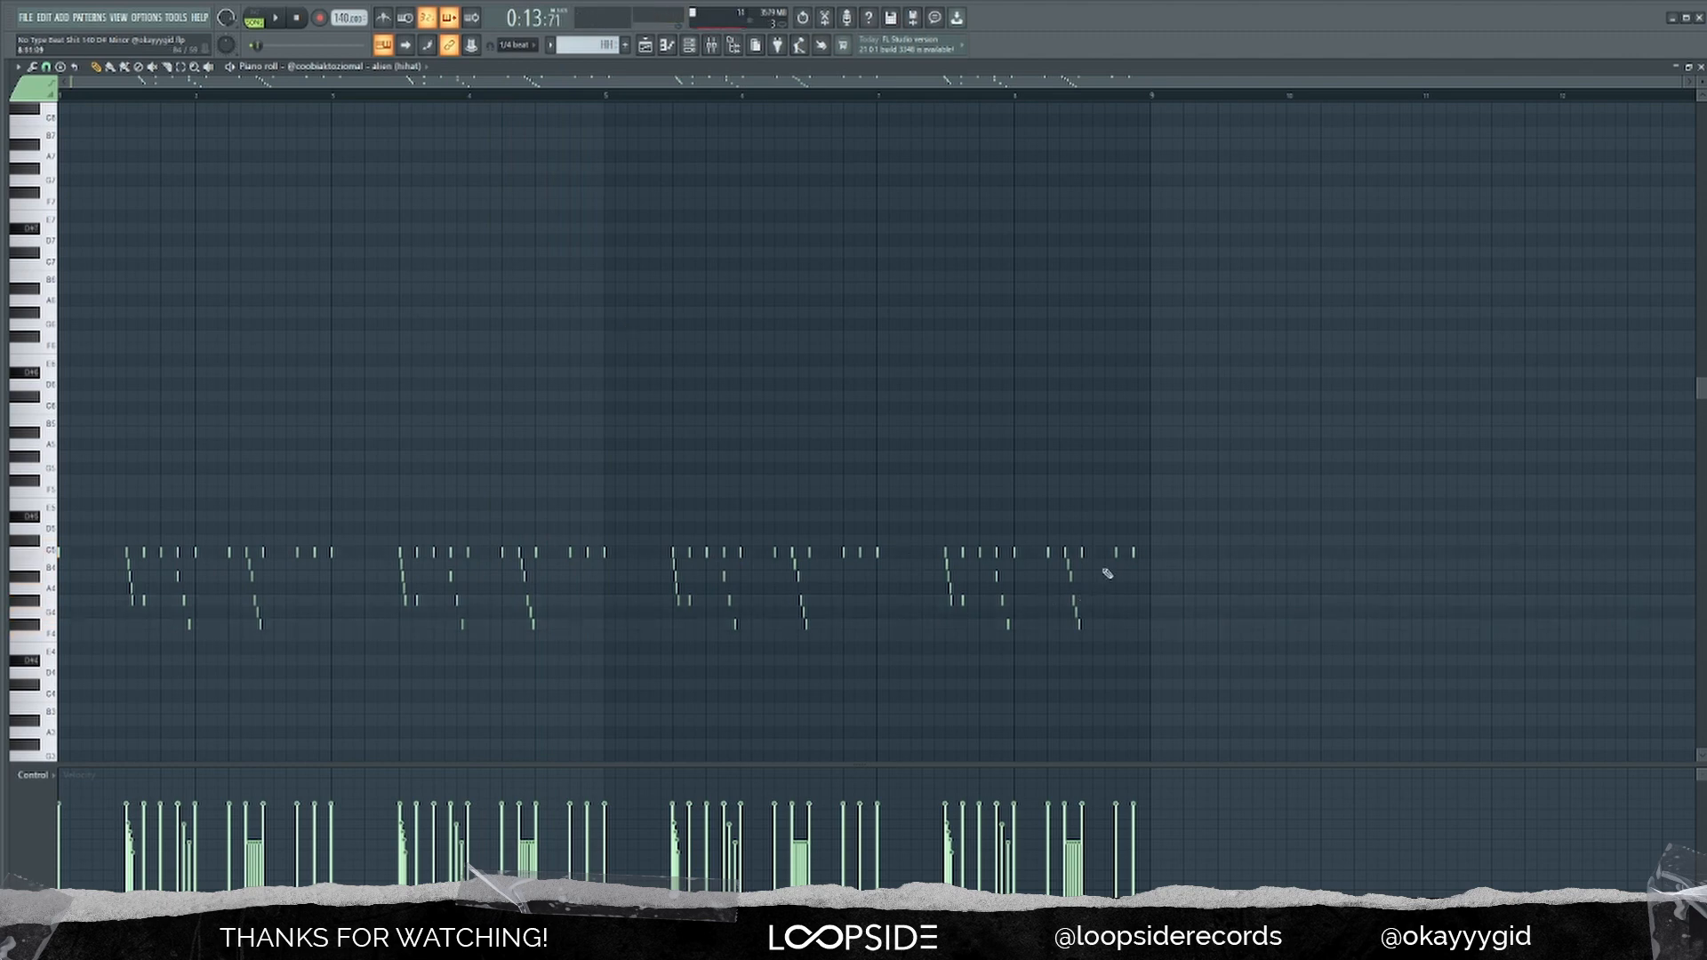
Step: Remove all pitched-down hi-hat roll notes below C5 to show the base rhythm, and restore them
{"action": "left_click_drag", "start_coordinate": [1105, 547], "coordinate": [80, 703]}
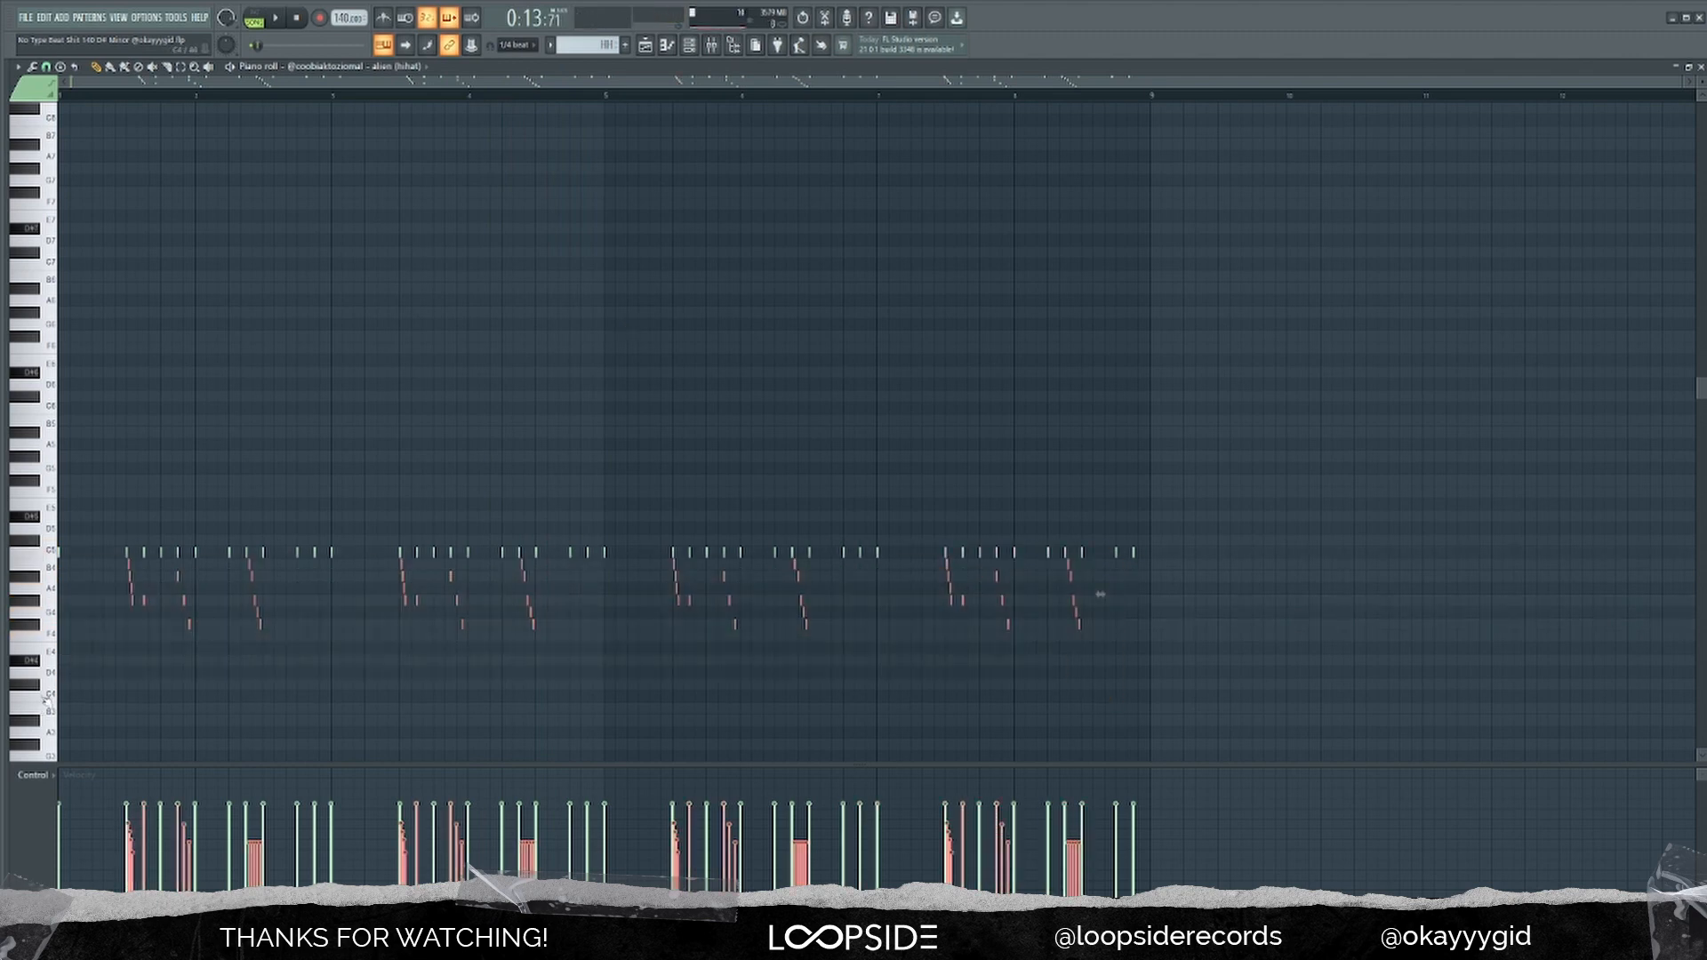
{"action": "key", "text": "Delete"}
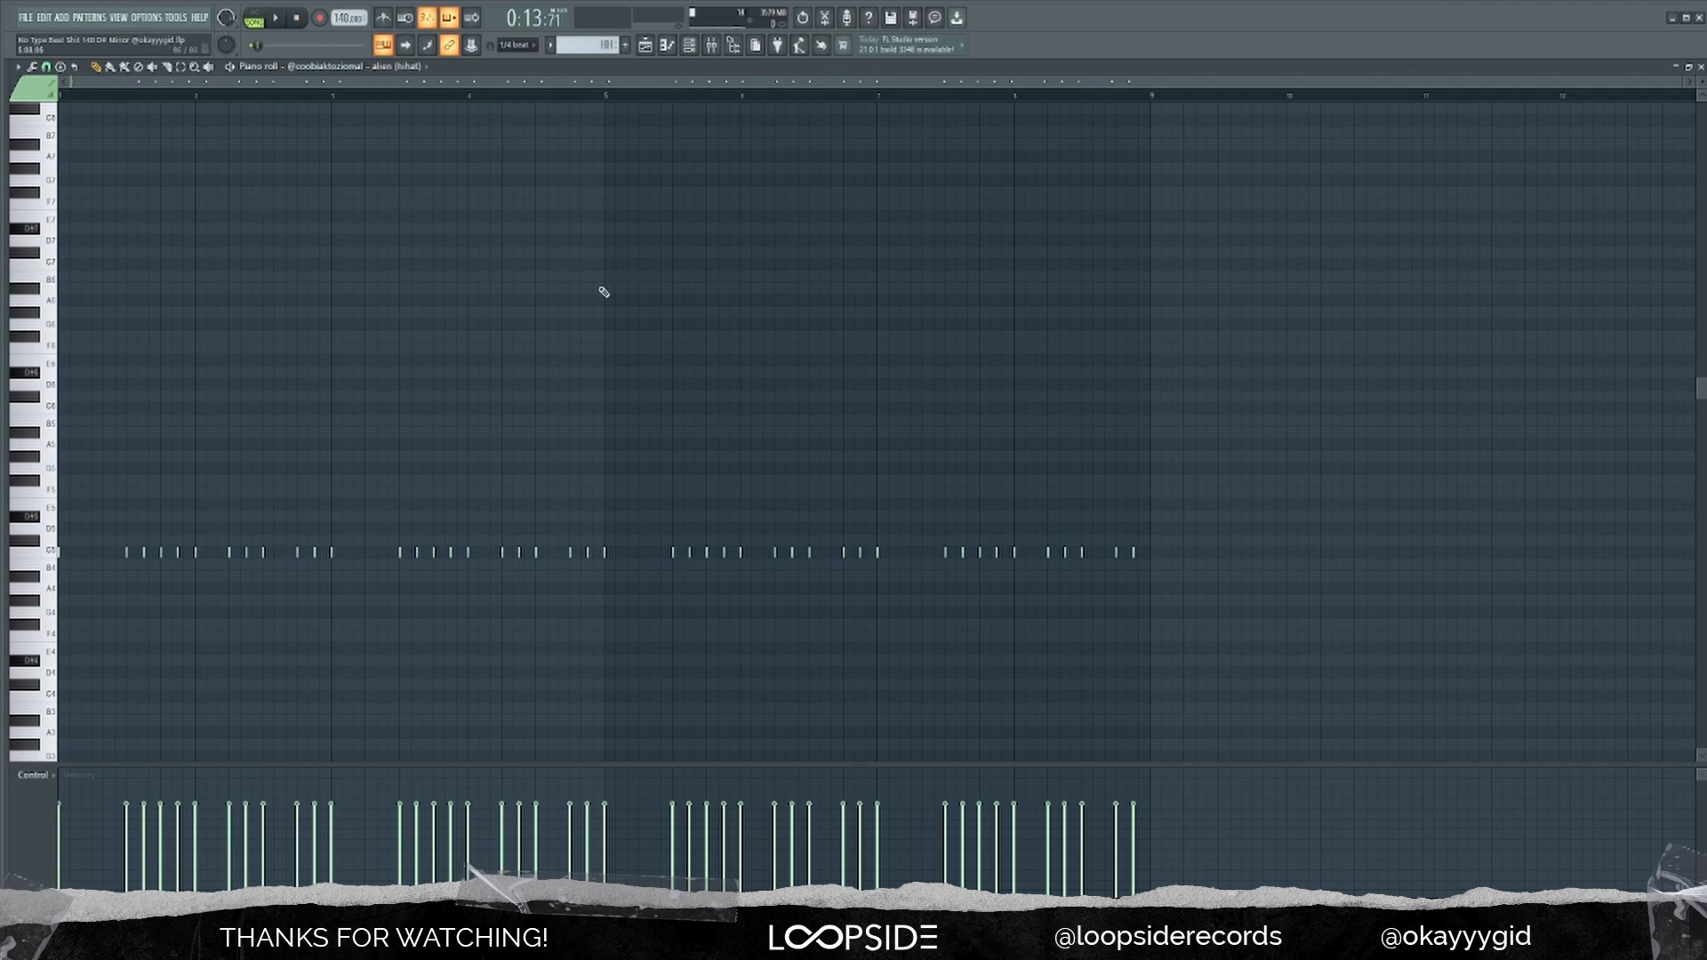
{"action": "key", "text": "ctrl+v"}
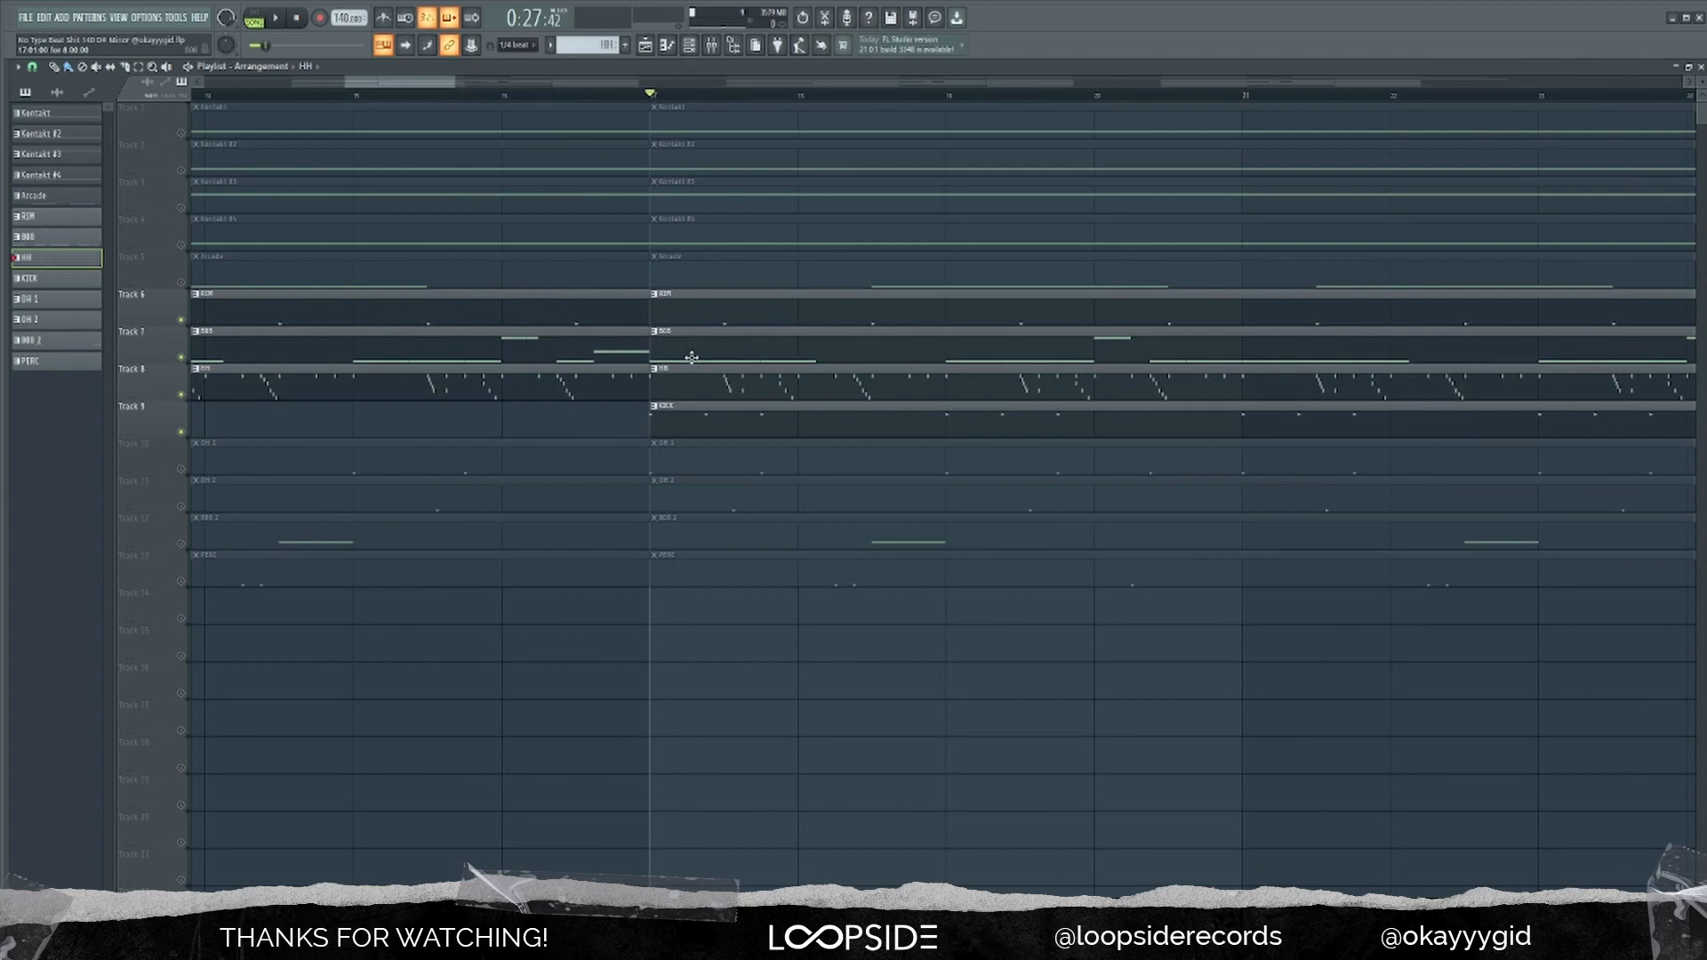
Step: Show the KICK pattern's notes and examine the kick channel's sampler settings, closing them when done
{"action": "double_click", "coordinate": [715, 426]}
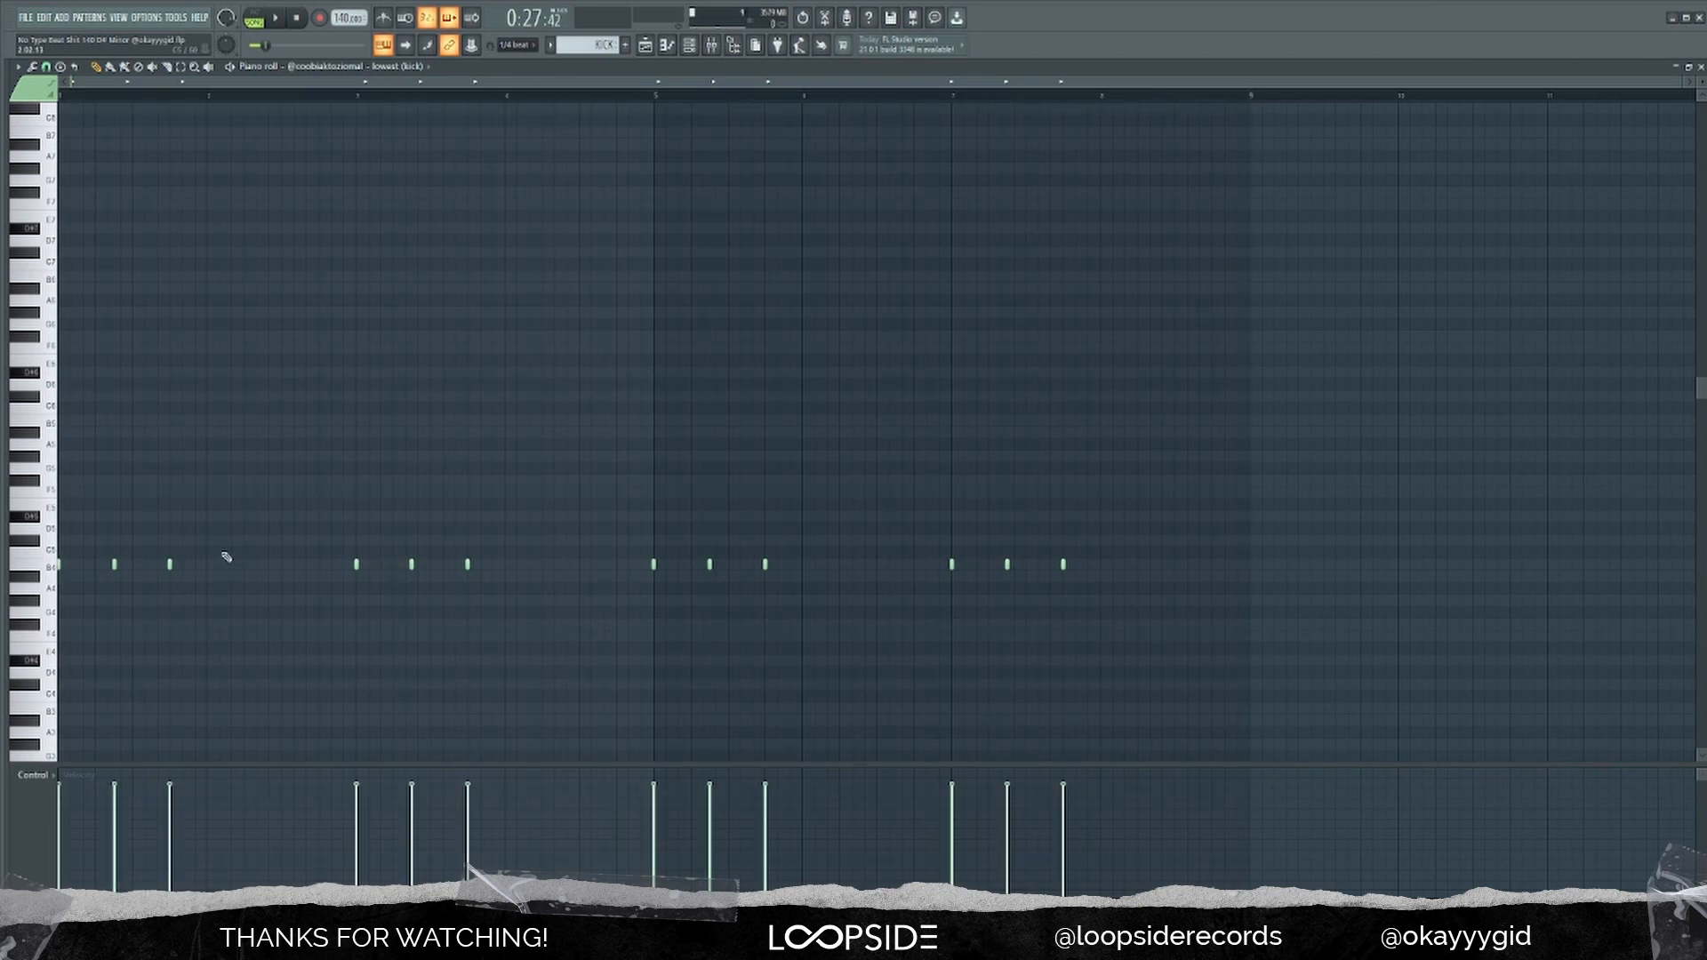
{"action": "left_click", "coordinate": [689, 45]}
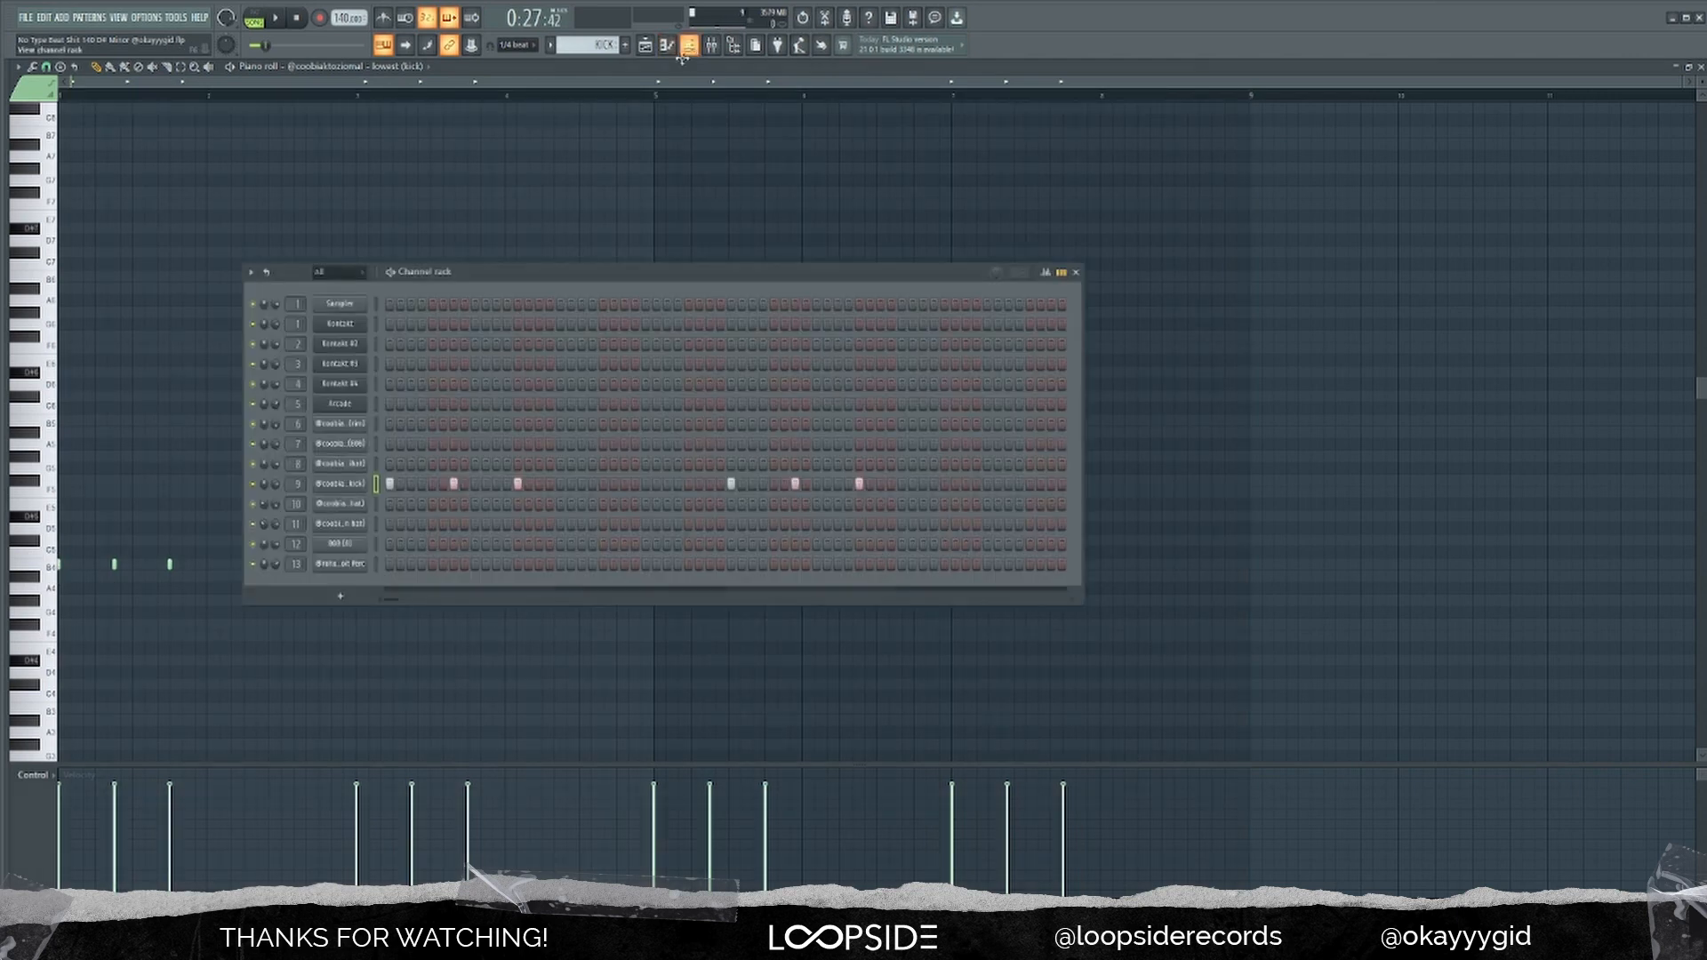
{"action": "left_click", "coordinate": [349, 487]}
{"action": "left_click", "coordinate": [424, 322]}
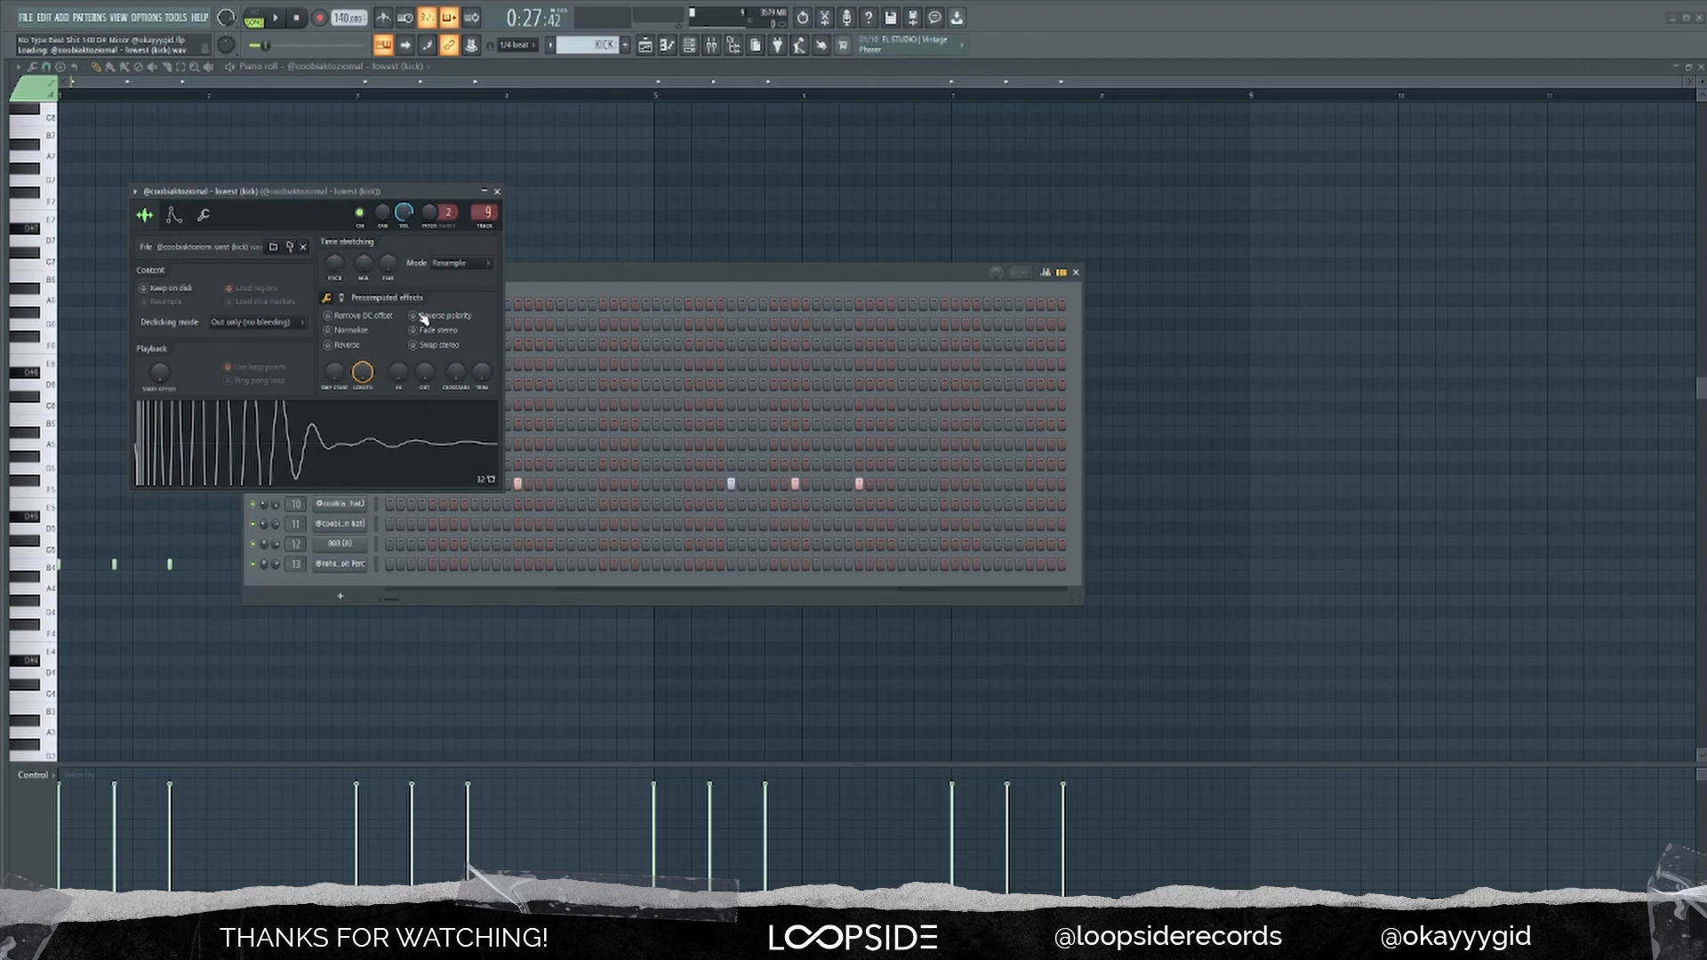
{"action": "left_click", "coordinate": [521, 235]}
{"action": "scroll", "coordinate": [633, 315], "scroll_direction": "down", "scroll_amount": 2}
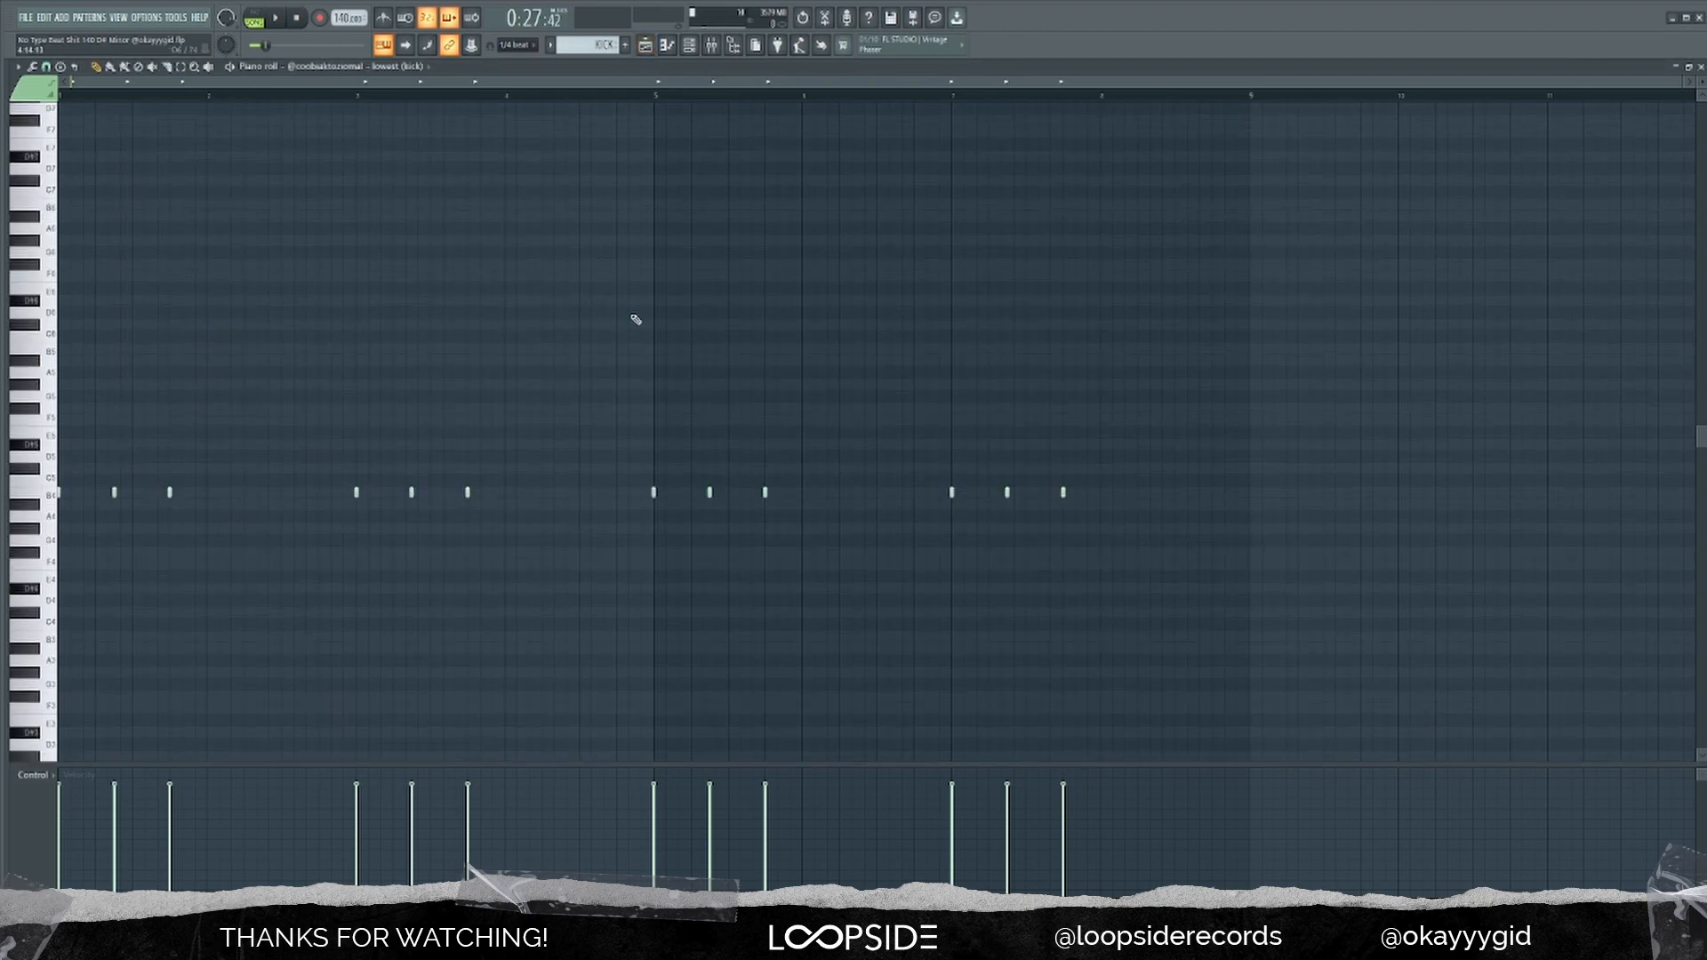
Step: Play back drum tracks 6 to 10 together in the playlist from bar 17
{"action": "key", "text": "space"}
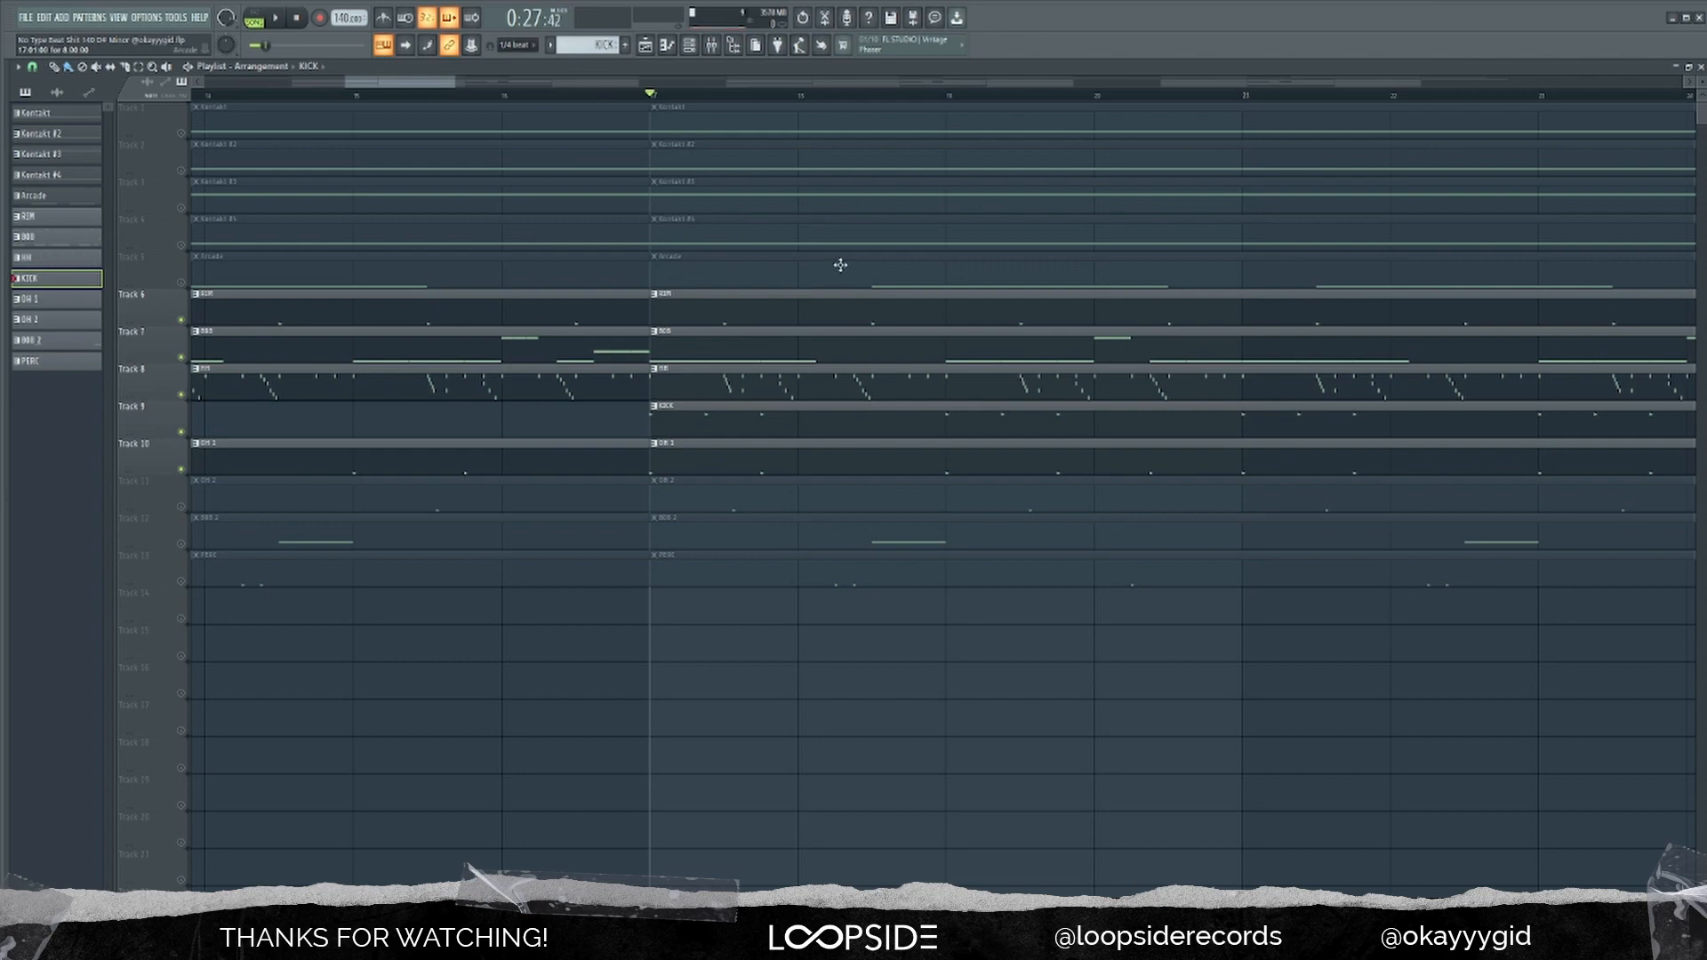
{"action": "key", "text": "space"}
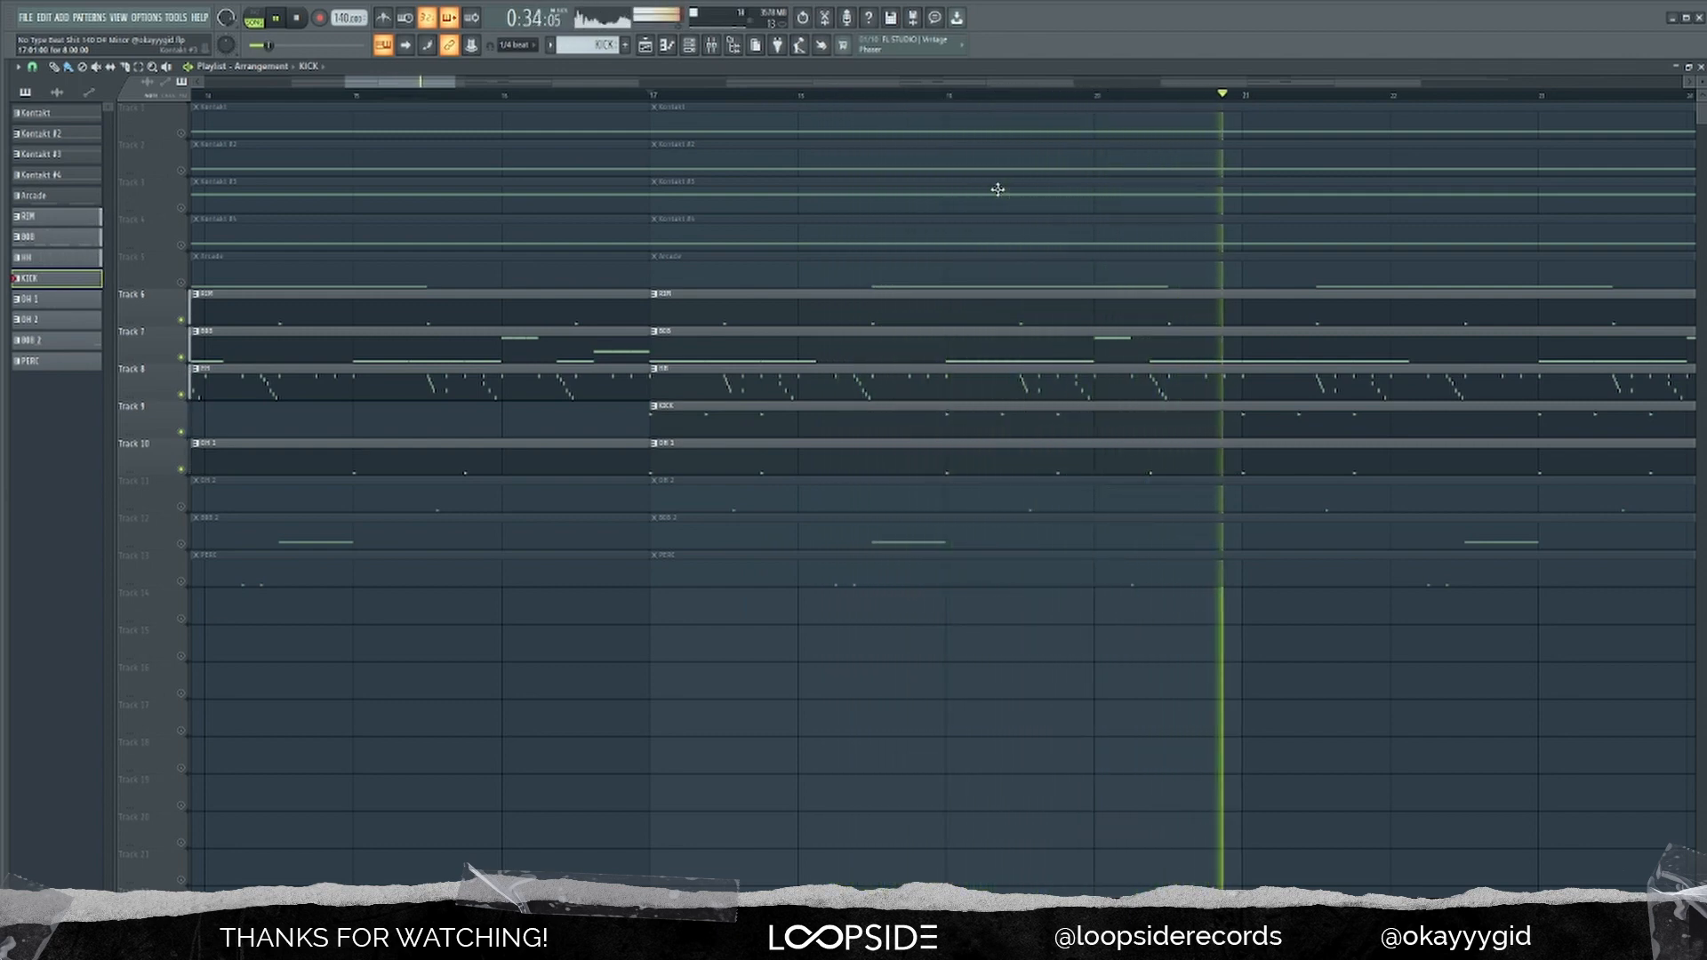
Step: Unmute track 11 (OH 2) and play back drum tracks 6 to 11 together from bar 17
{"action": "key", "text": "space"}
{"action": "left_click", "coordinate": [182, 507]}
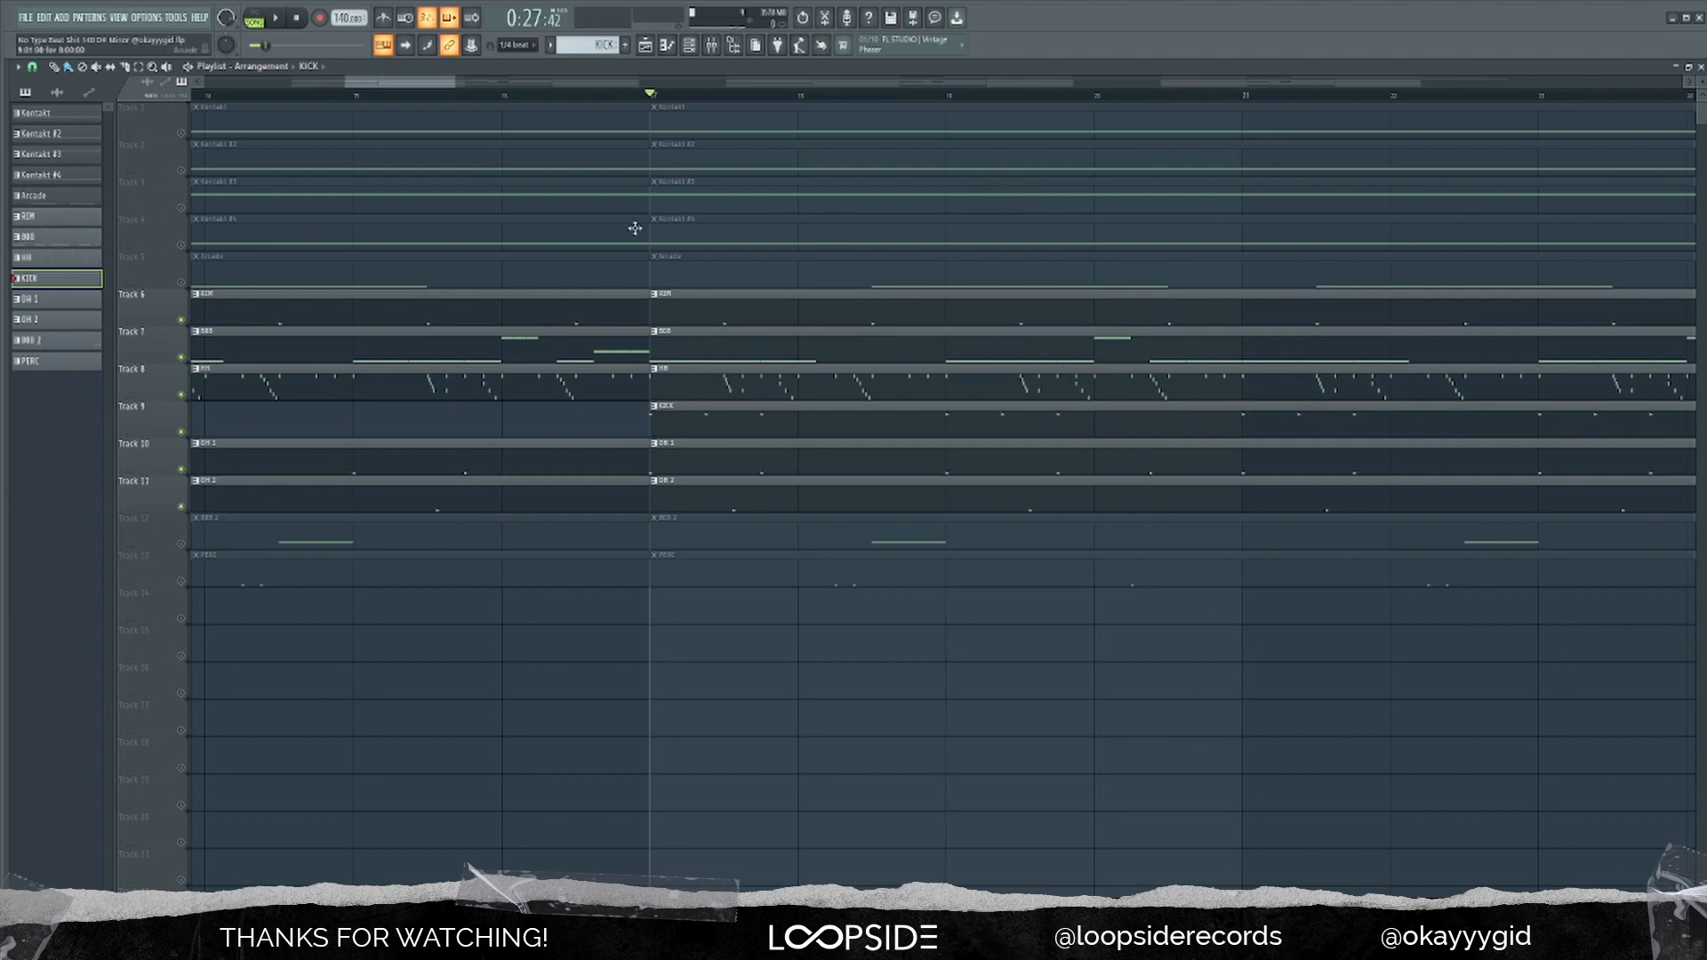
{"action": "key", "text": "space"}
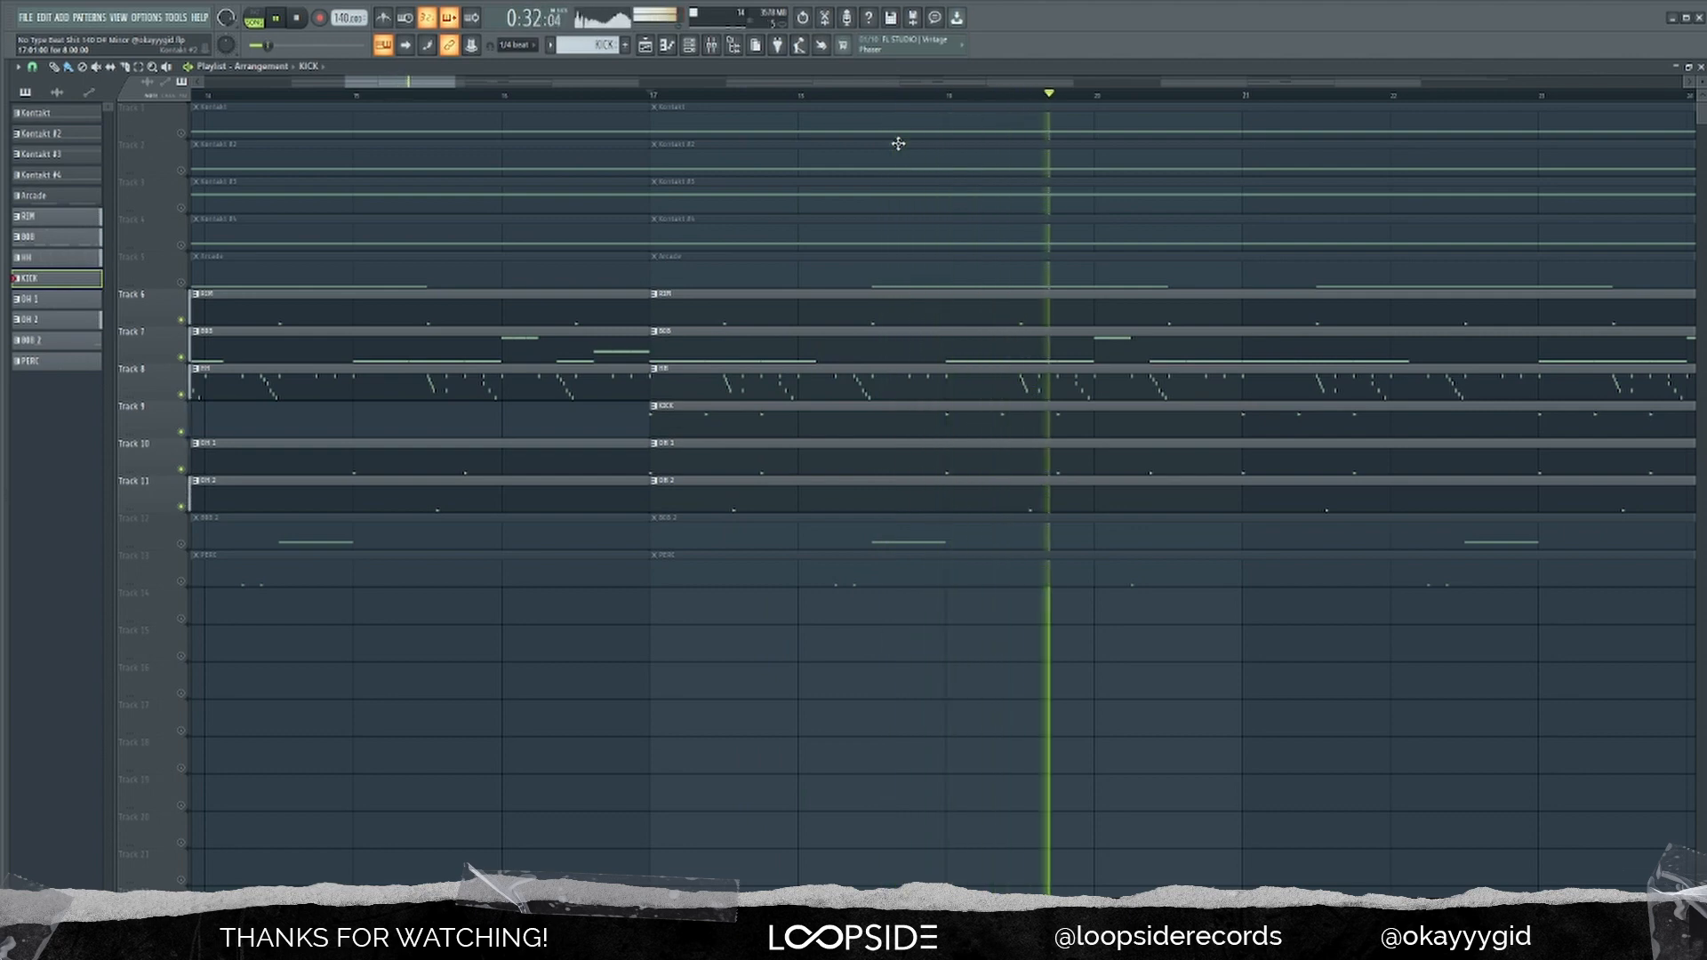
{"action": "key", "text": "space"}
Step: Examine the sampler settings of the open hat on channel 11, closing them and the channel rack when done
{"action": "key", "text": "F6"}
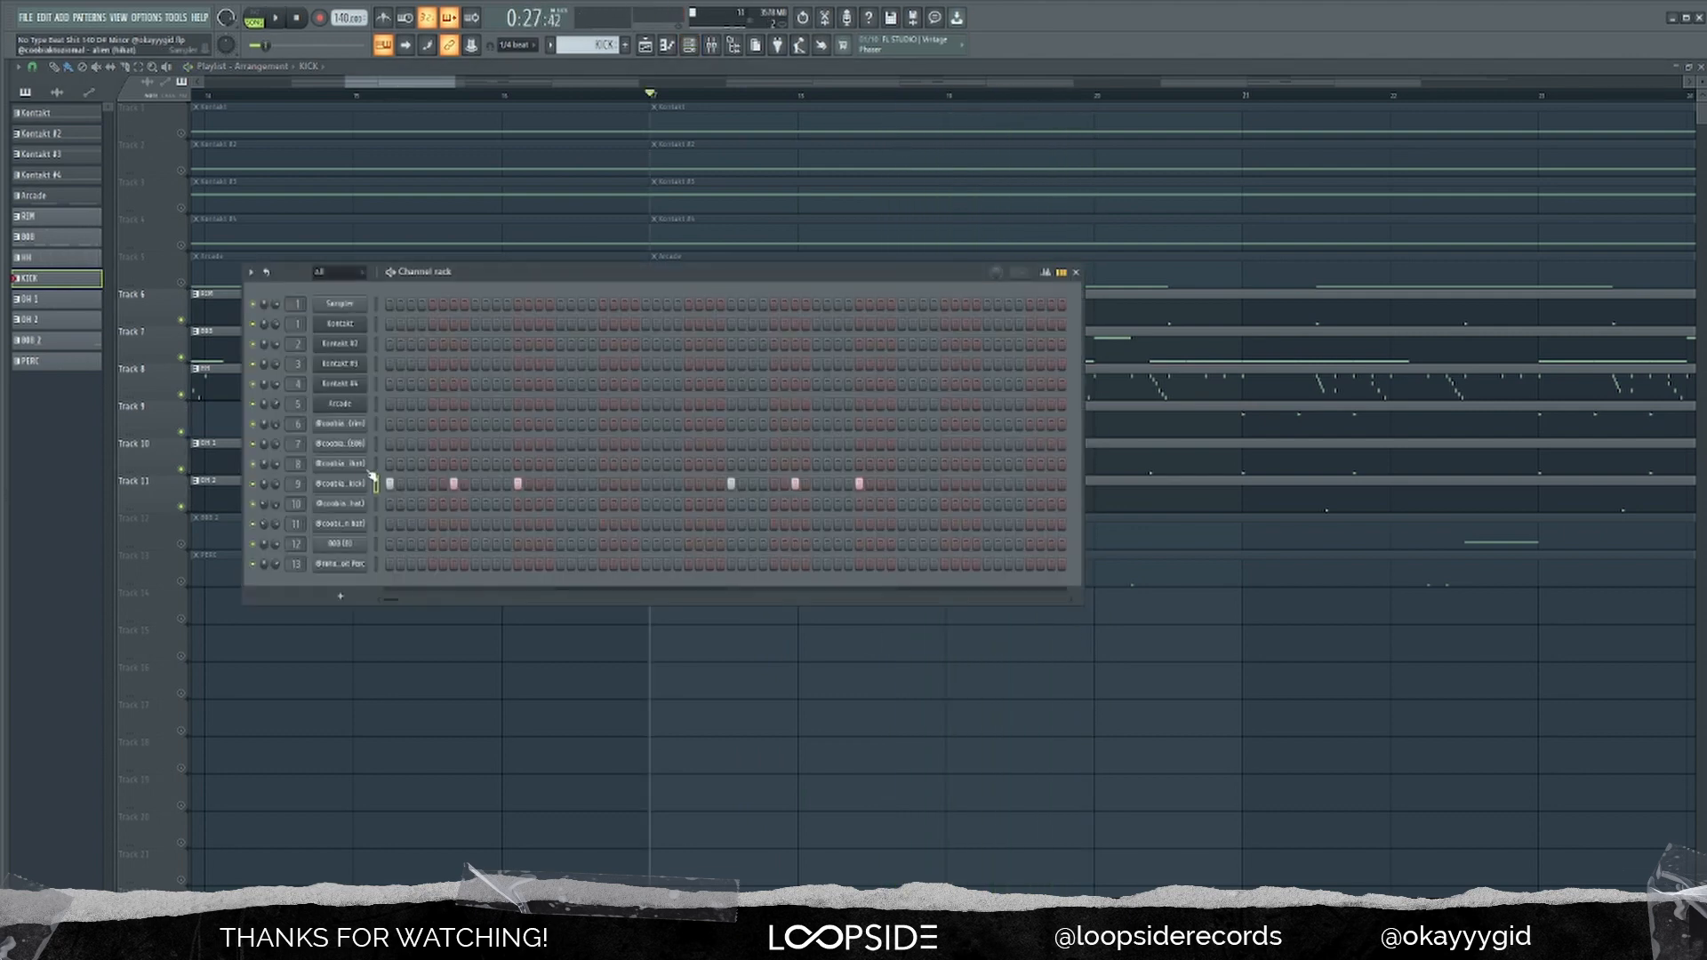
{"action": "left_click", "coordinate": [340, 524]}
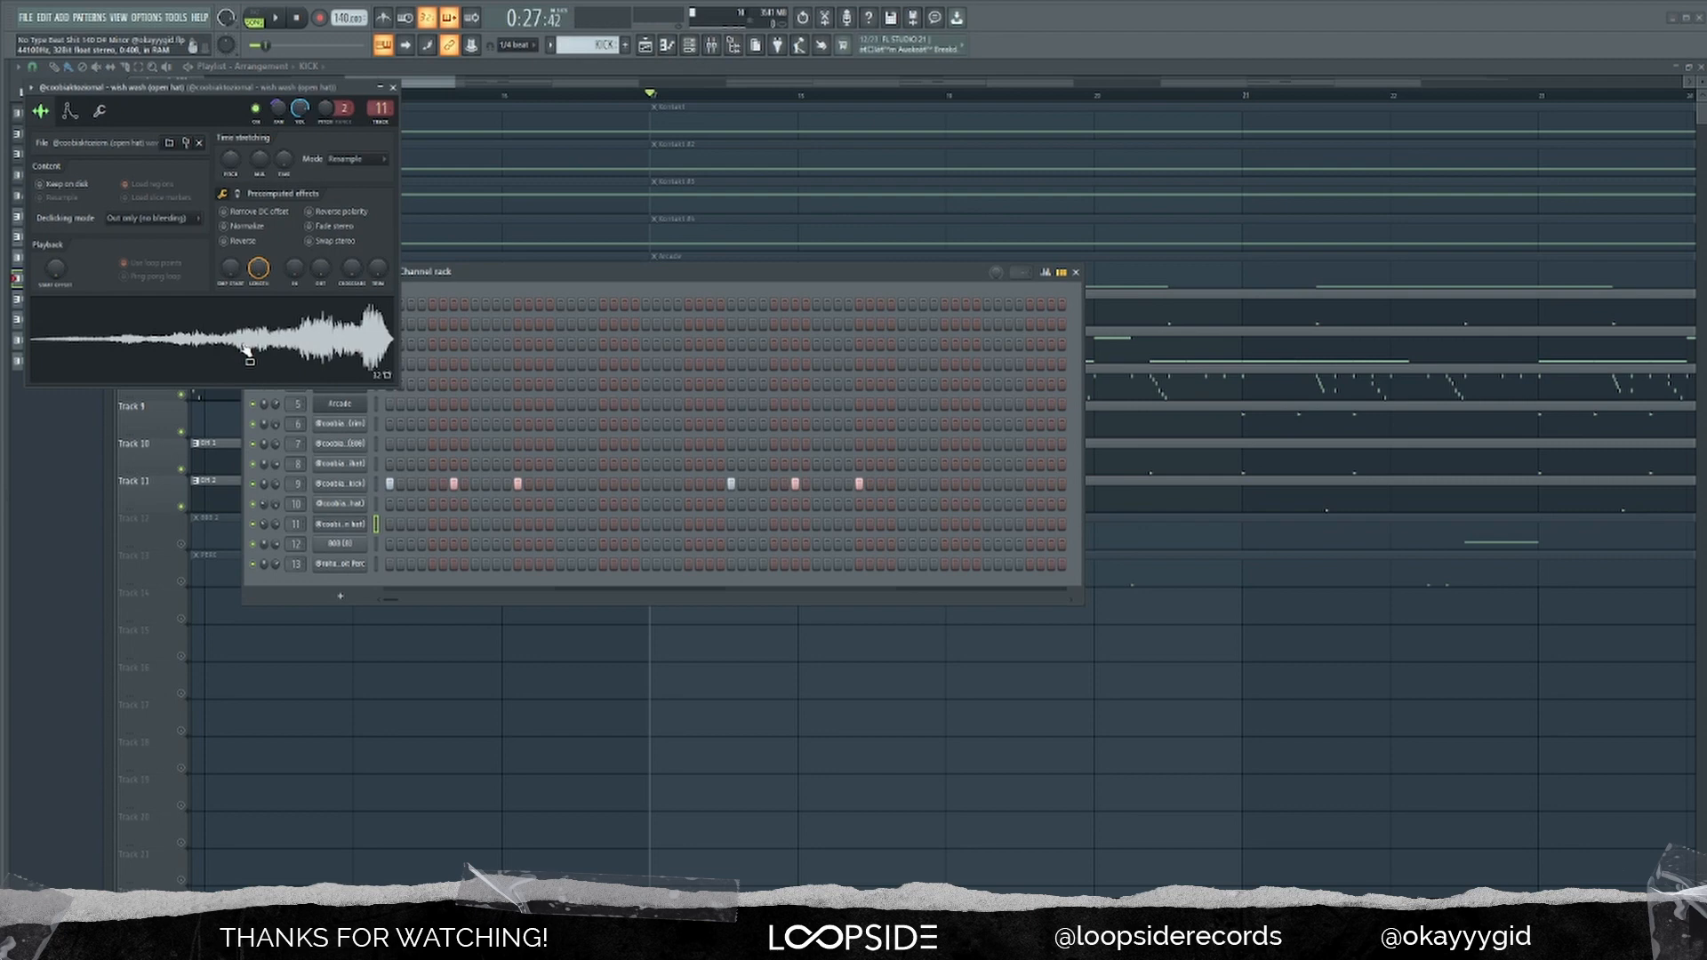
{"action": "left_click", "coordinate": [393, 86]}
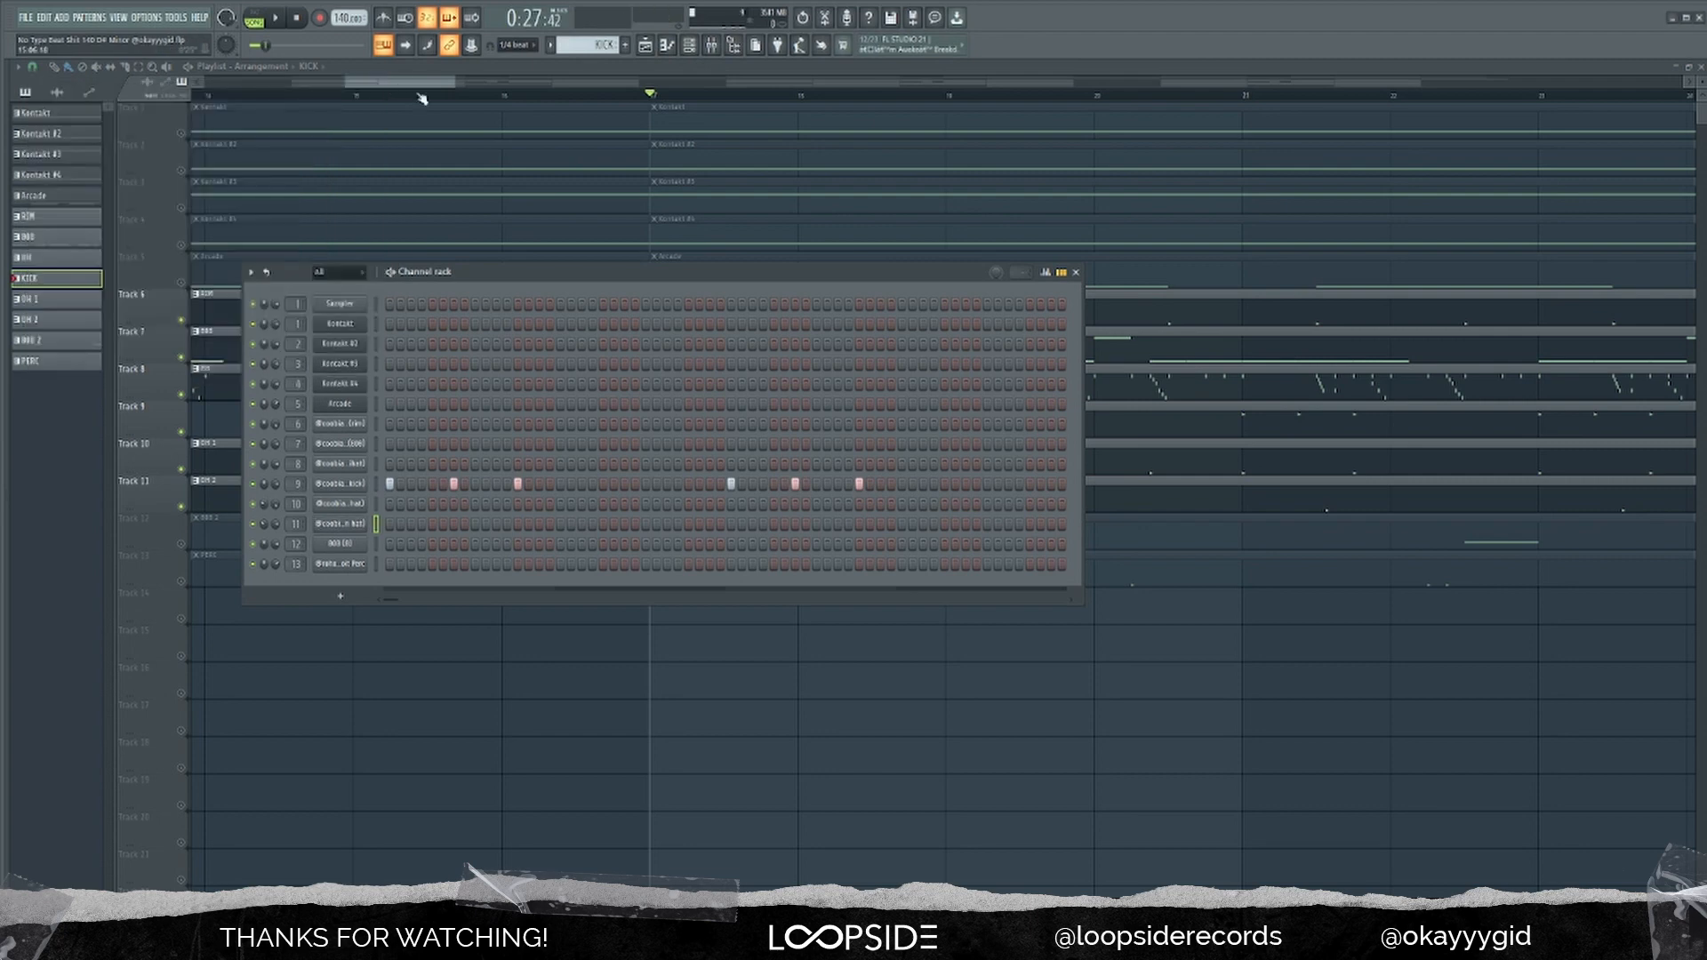
{"action": "left_click", "coordinate": [1075, 272]}
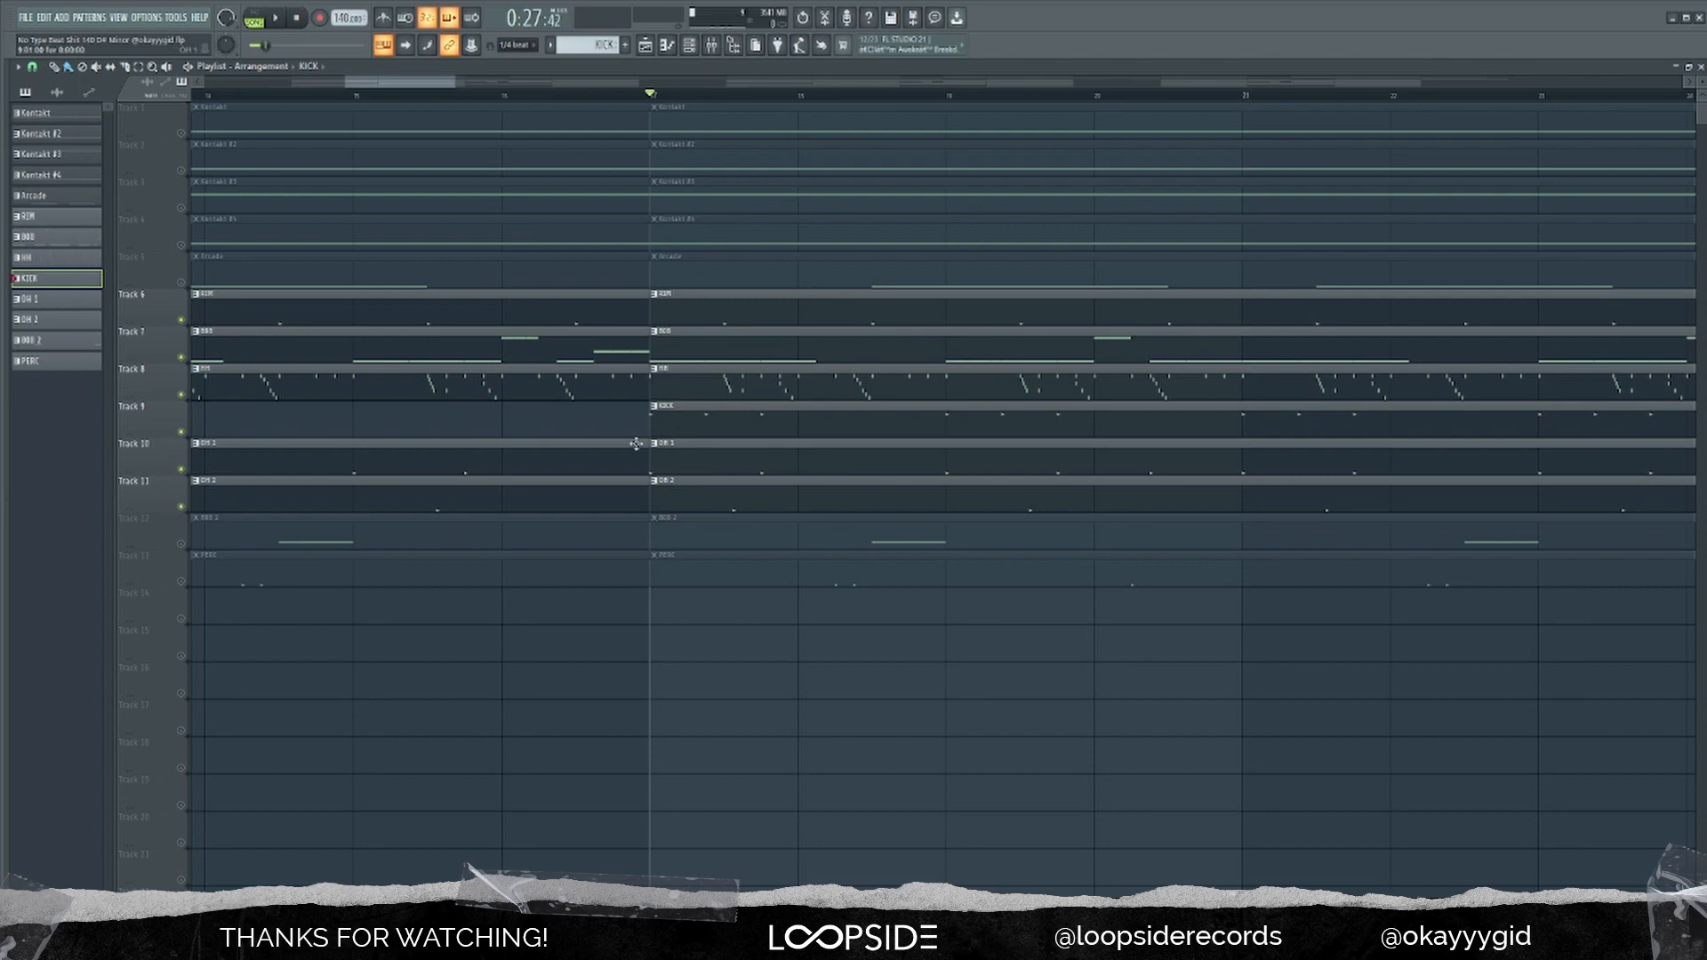
Step: Unmute track 12 (808 2) and play back drum tracks 6 to 12 together from bar 17
{"action": "left_click", "coordinate": [181, 544]}
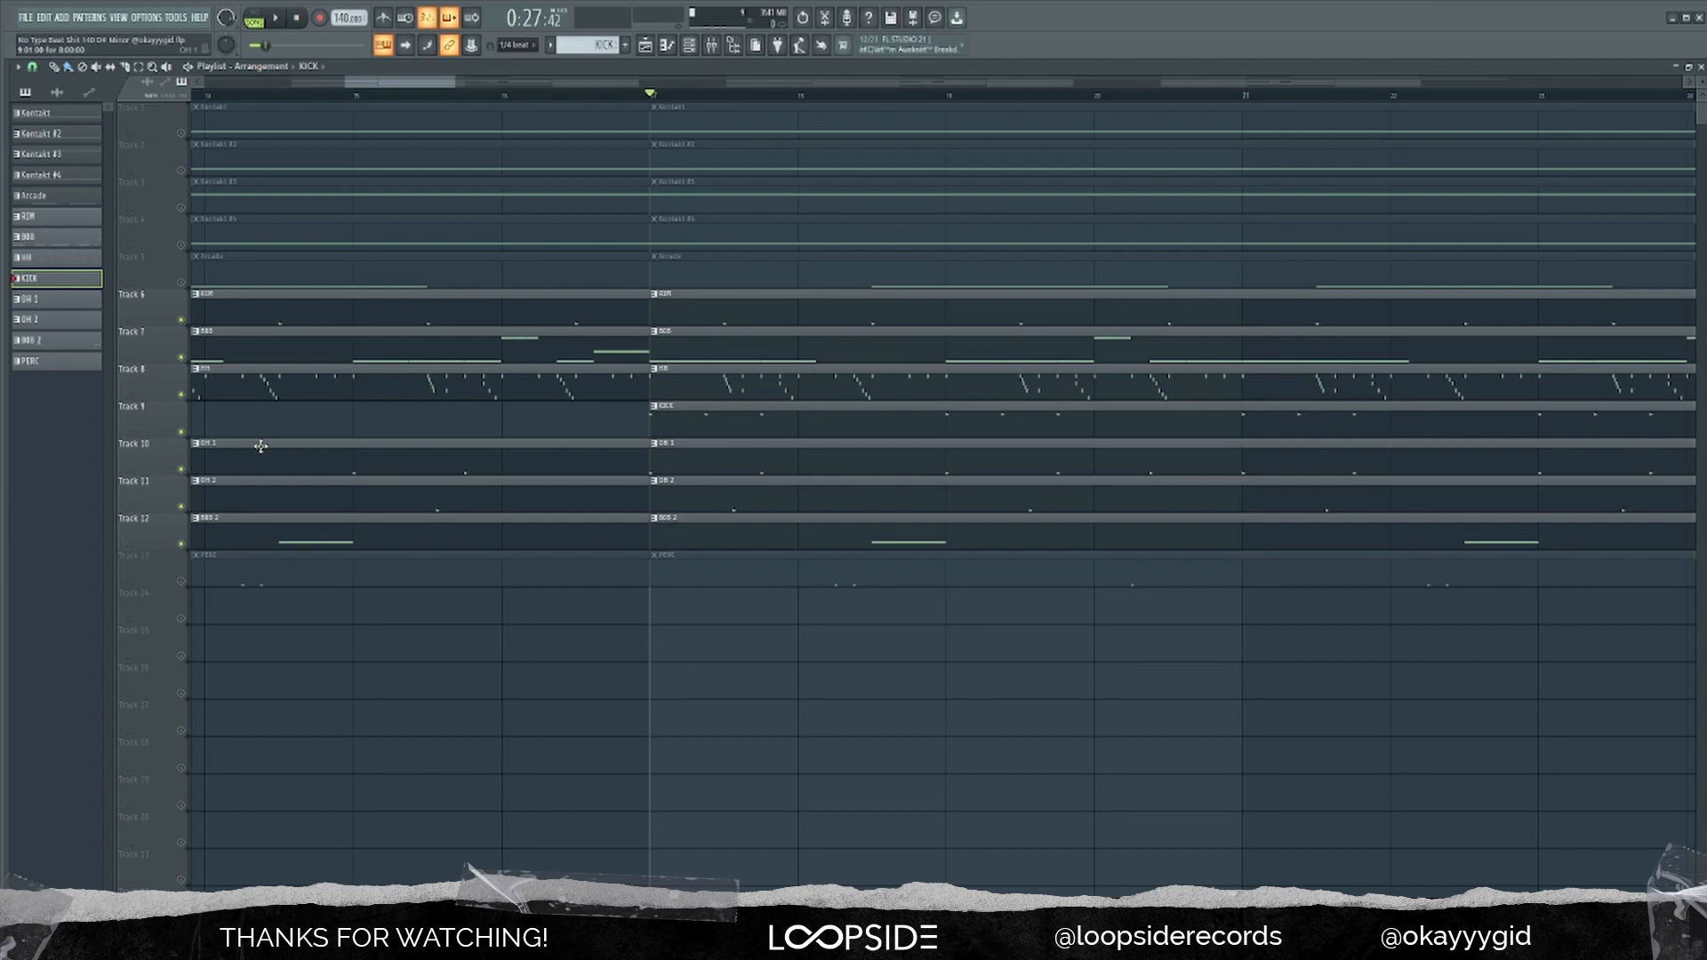
{"action": "key", "text": "space"}
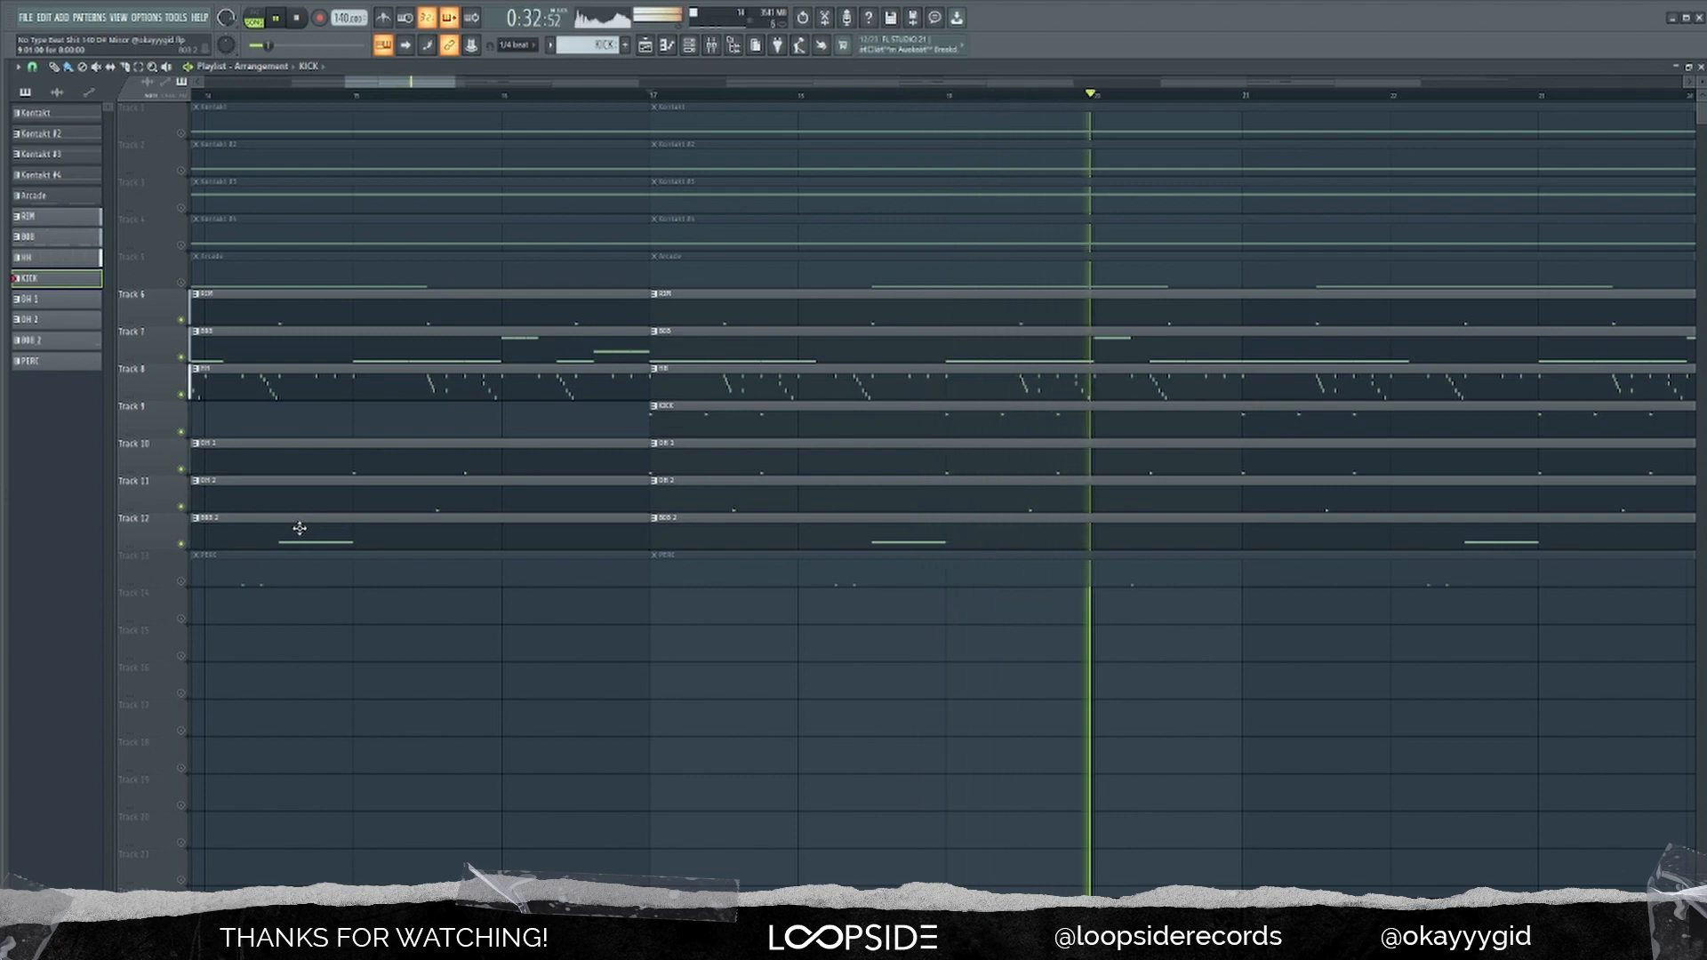
{"action": "key", "text": "space"}
Step: Unmute track 13 (PERC) and examine the Detroit Perc channel's sampler settings, closing them and the channel rack when done
{"action": "left_click", "coordinate": [181, 582]}
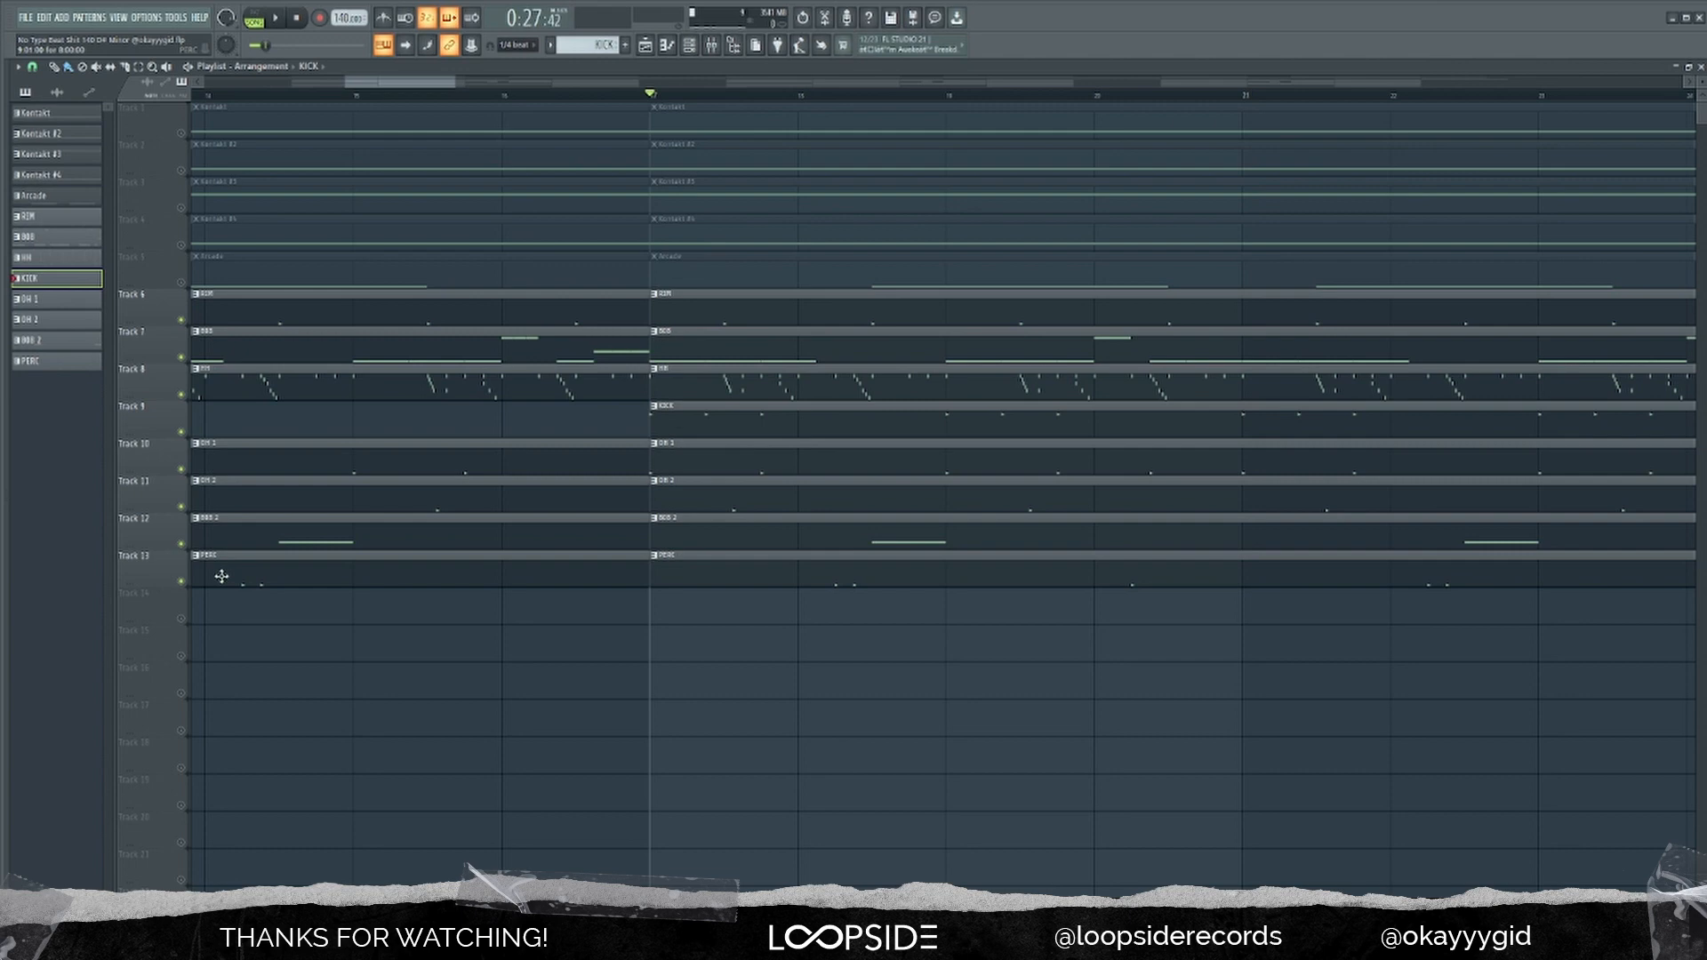
{"action": "left_click", "coordinate": [689, 45]}
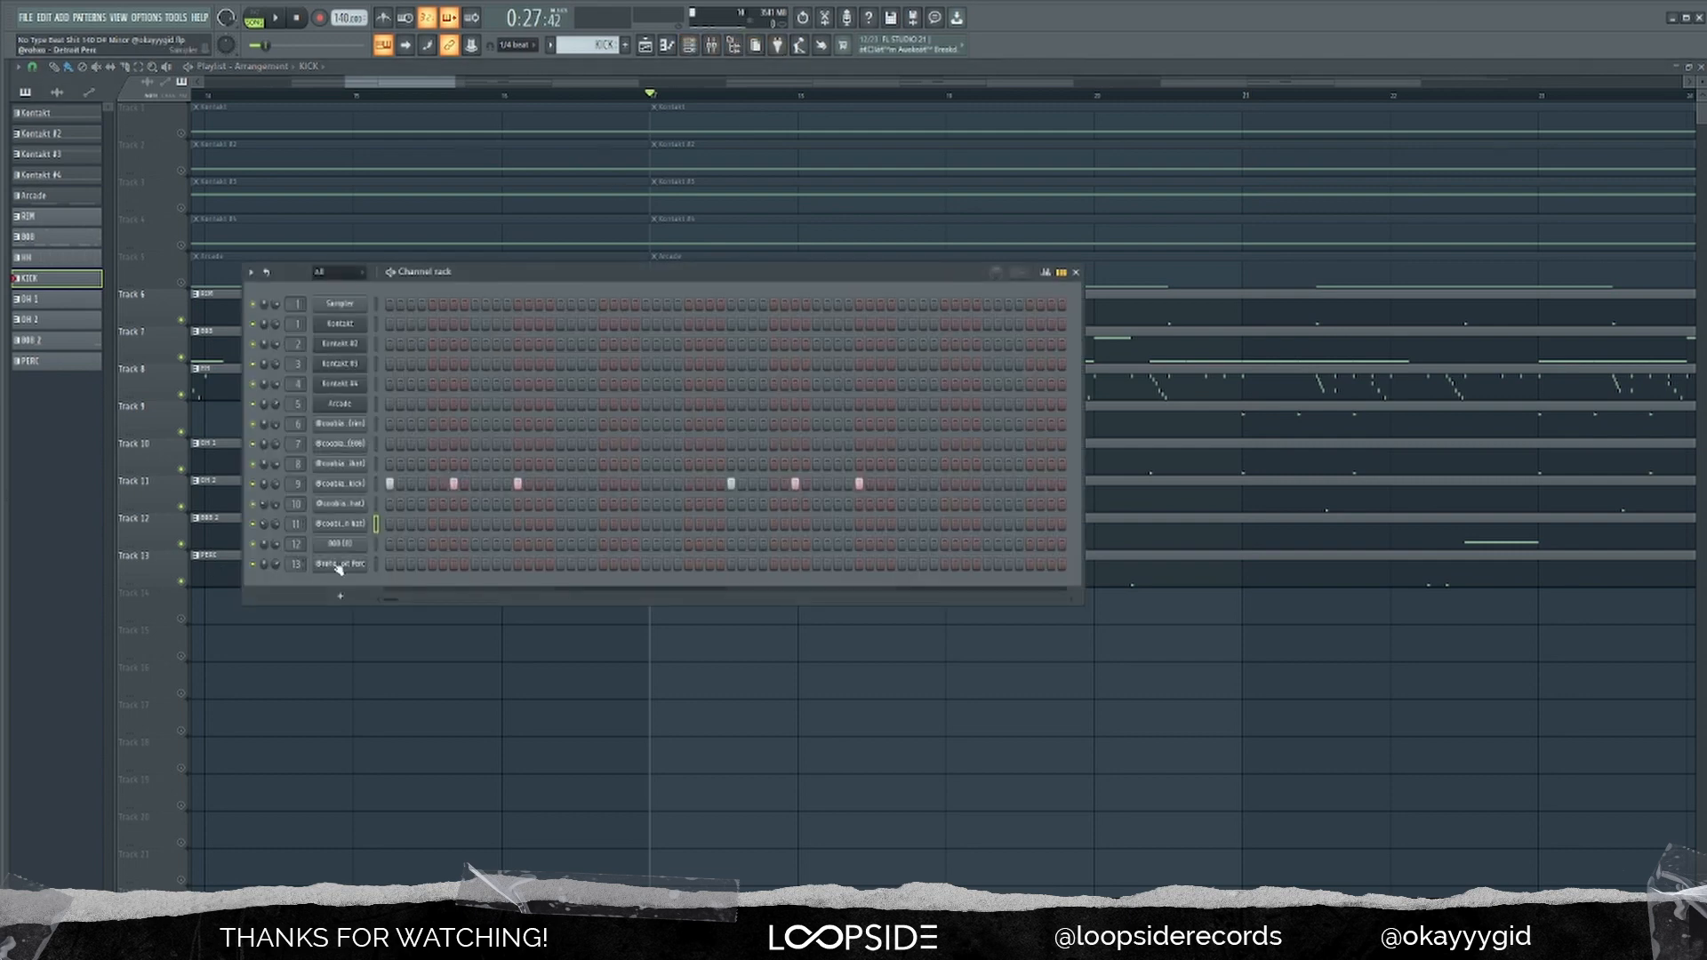
{"action": "left_click", "coordinate": [340, 565]}
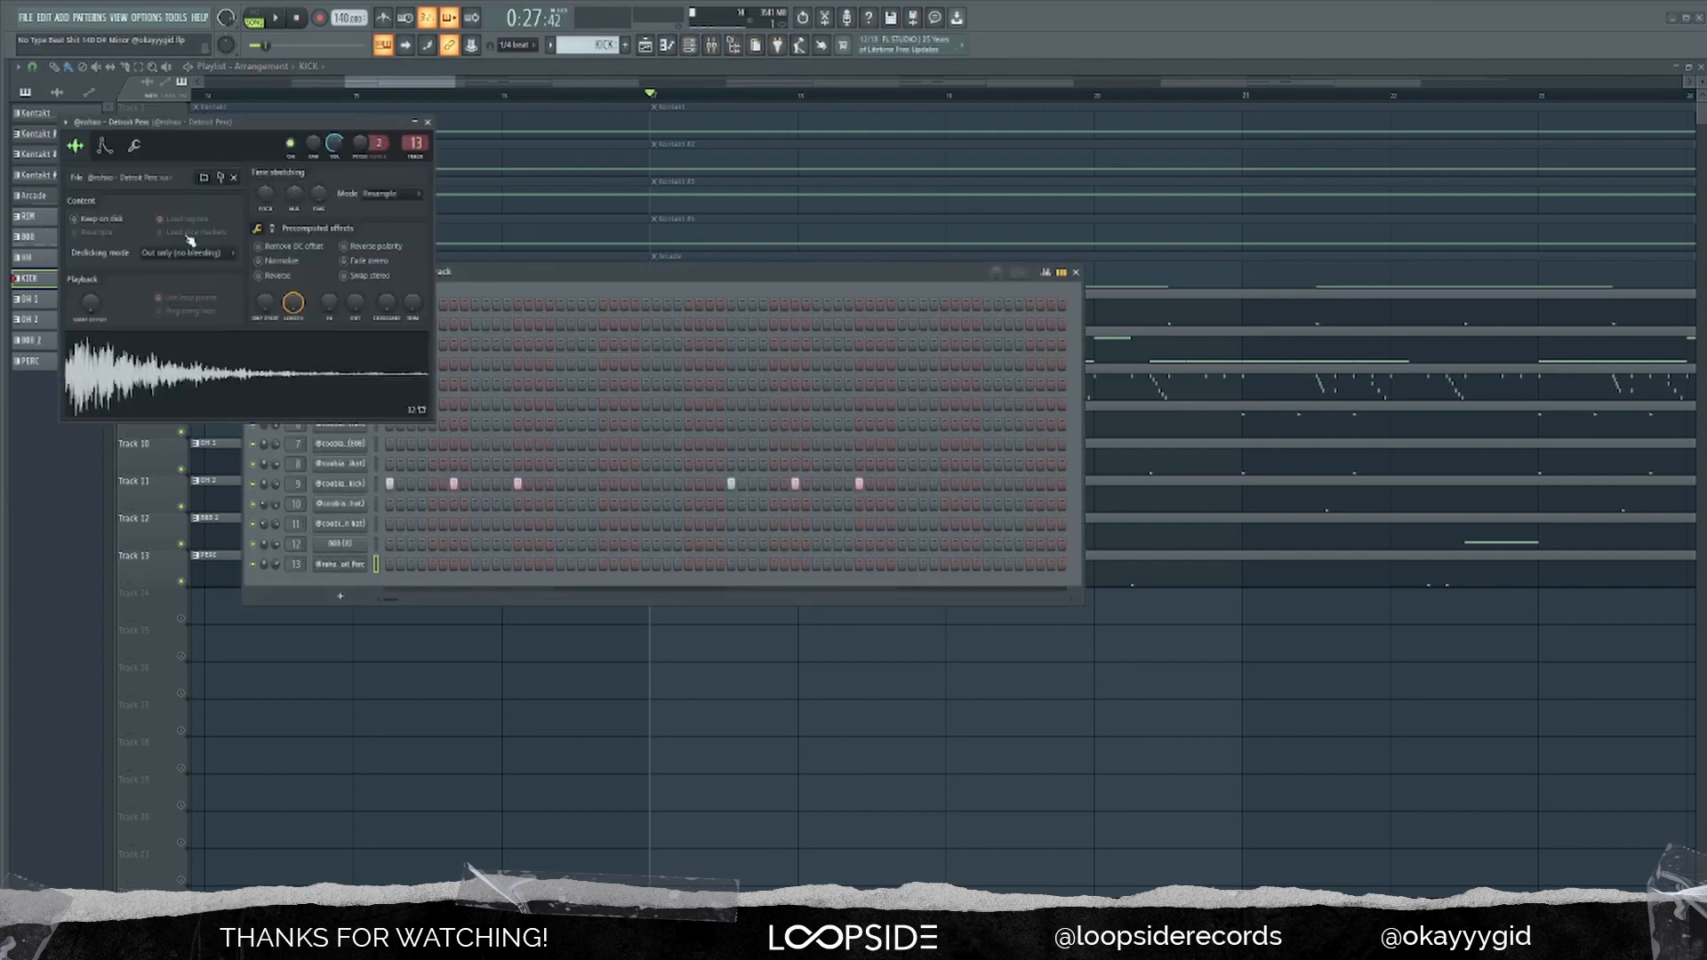
{"action": "left_click", "coordinate": [428, 122]}
{"action": "left_click", "coordinate": [1076, 272]}
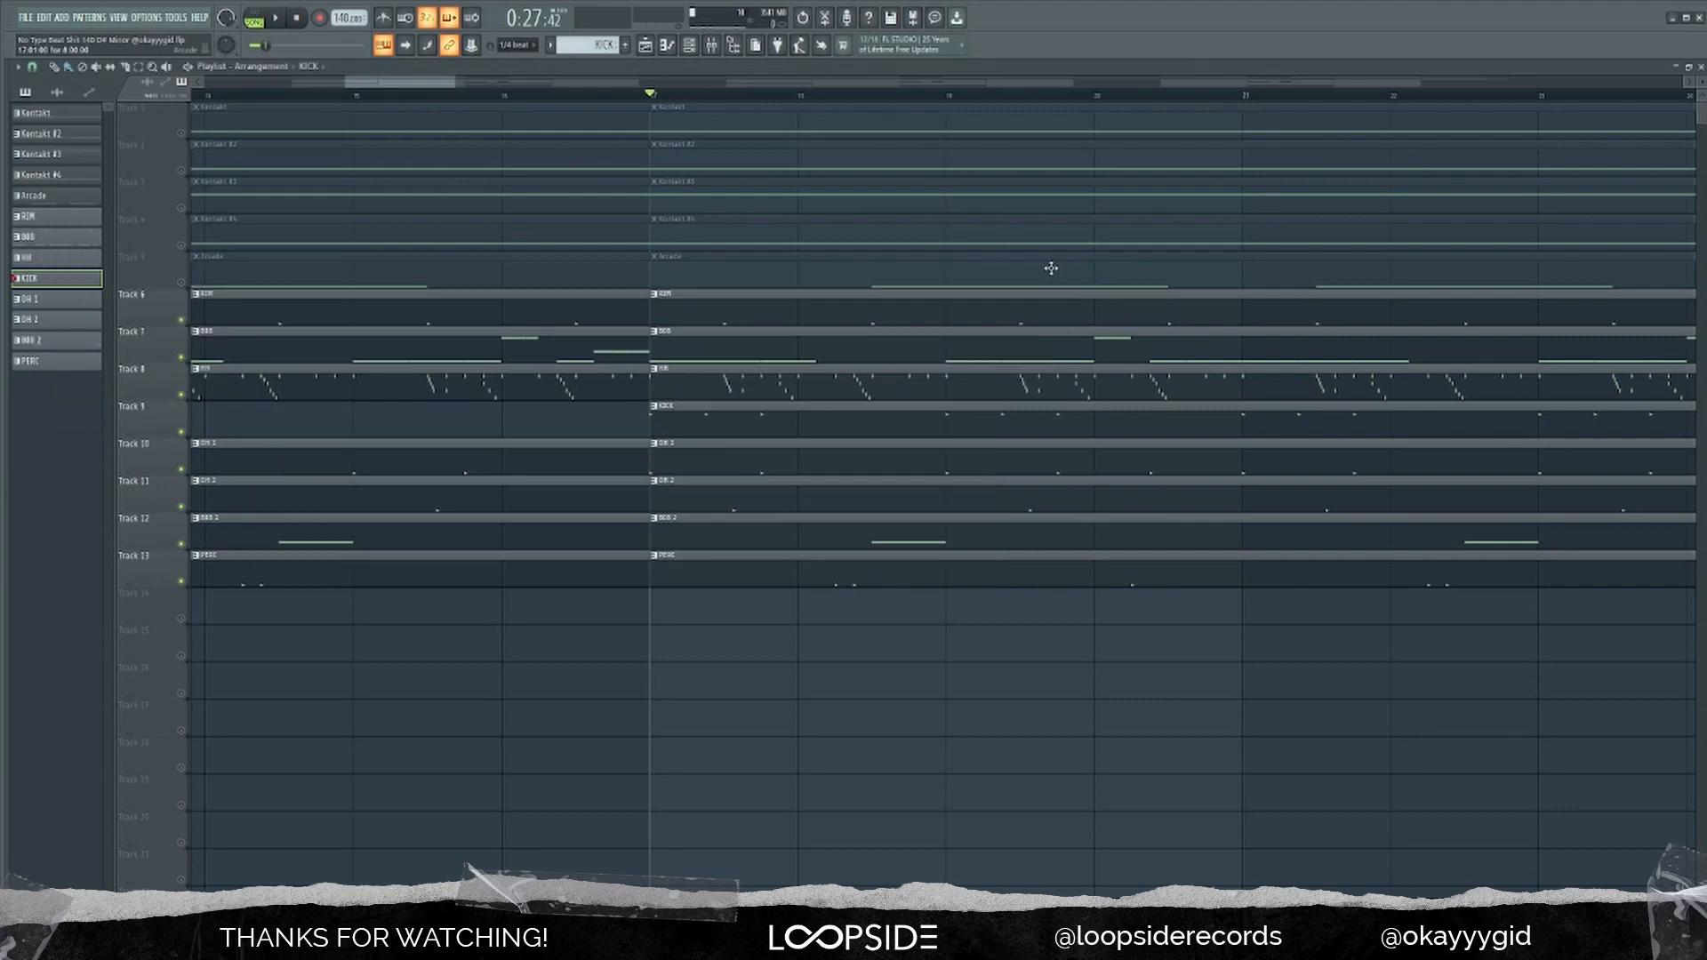
Step: Play back the complete drums on tracks 6 to 13 from bar 17
{"action": "key", "text": "space"}
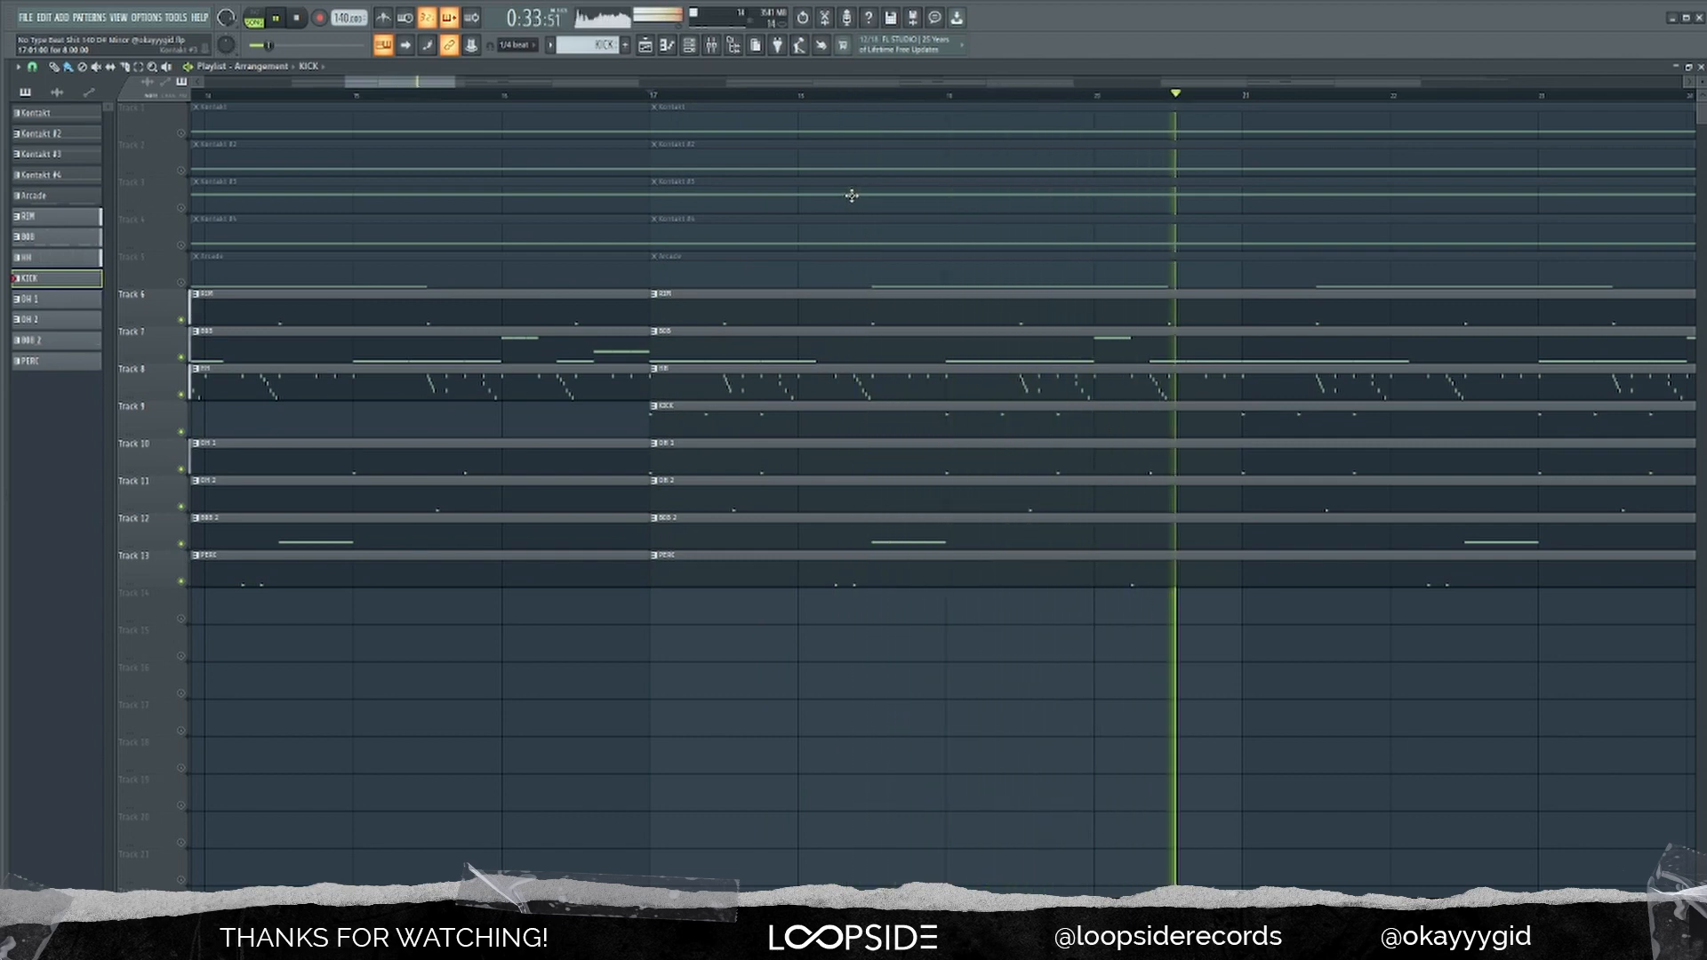
{"action": "key", "text": "space"}
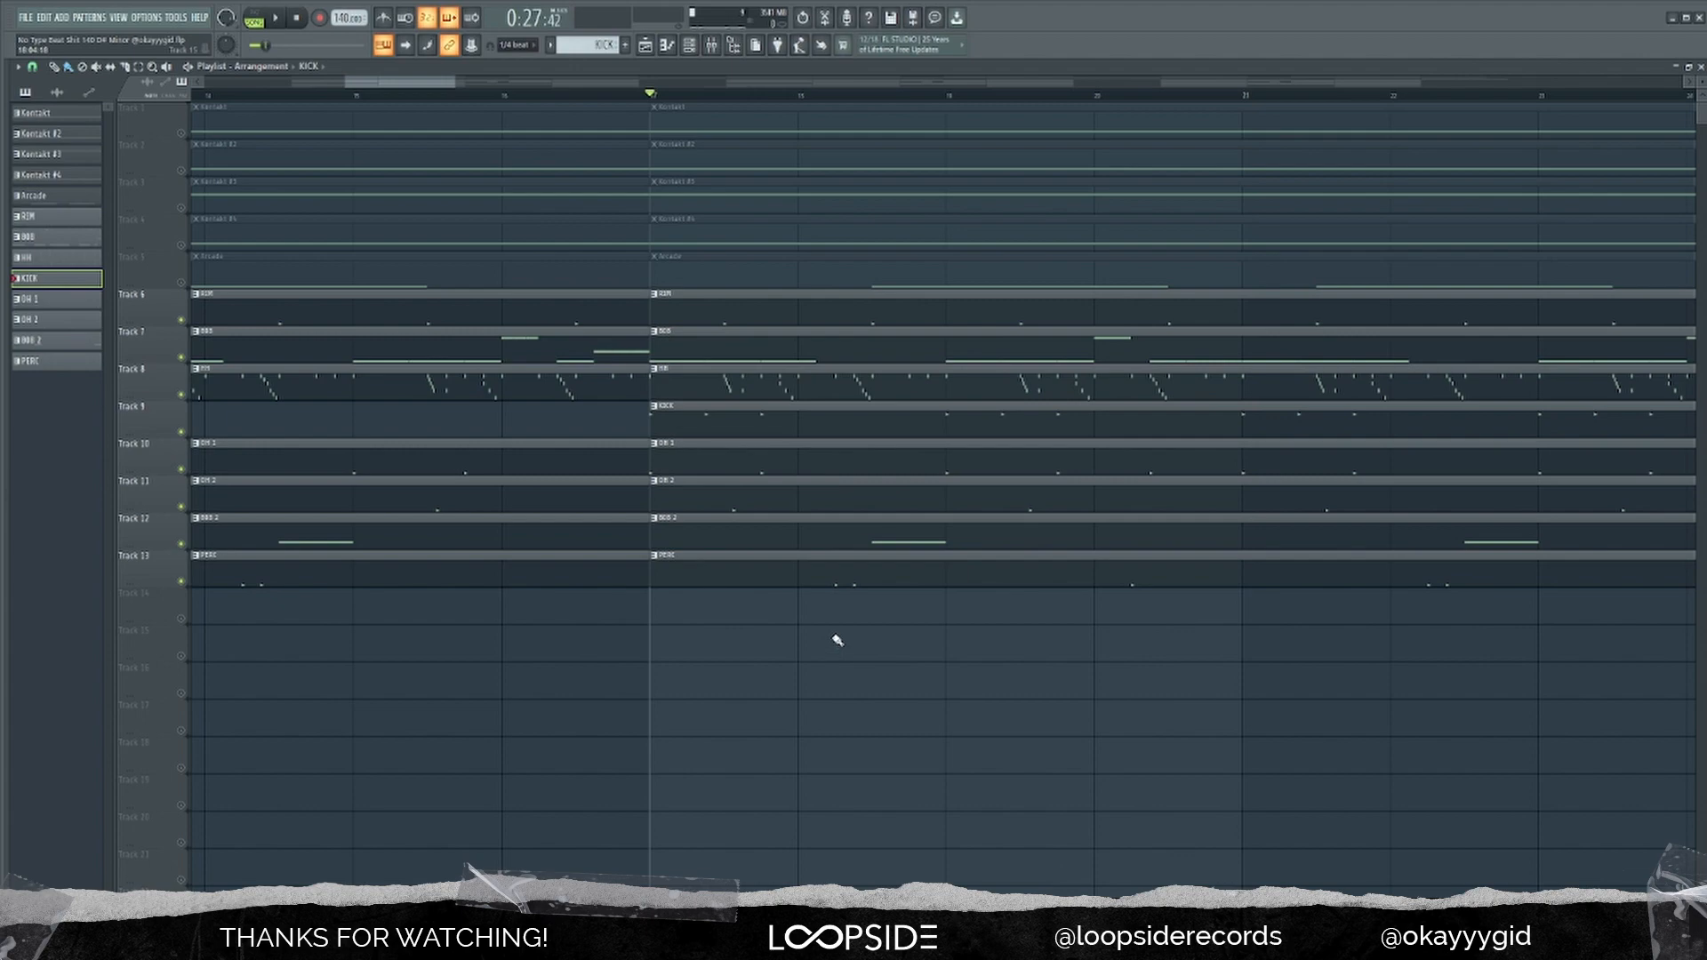
Step: Delete every playlist clip from bar 41 onward, keeping only the first section of the arrangement
{"action": "scroll", "coordinate": [838, 640], "scroll_direction": "down", "scroll_amount": 5}
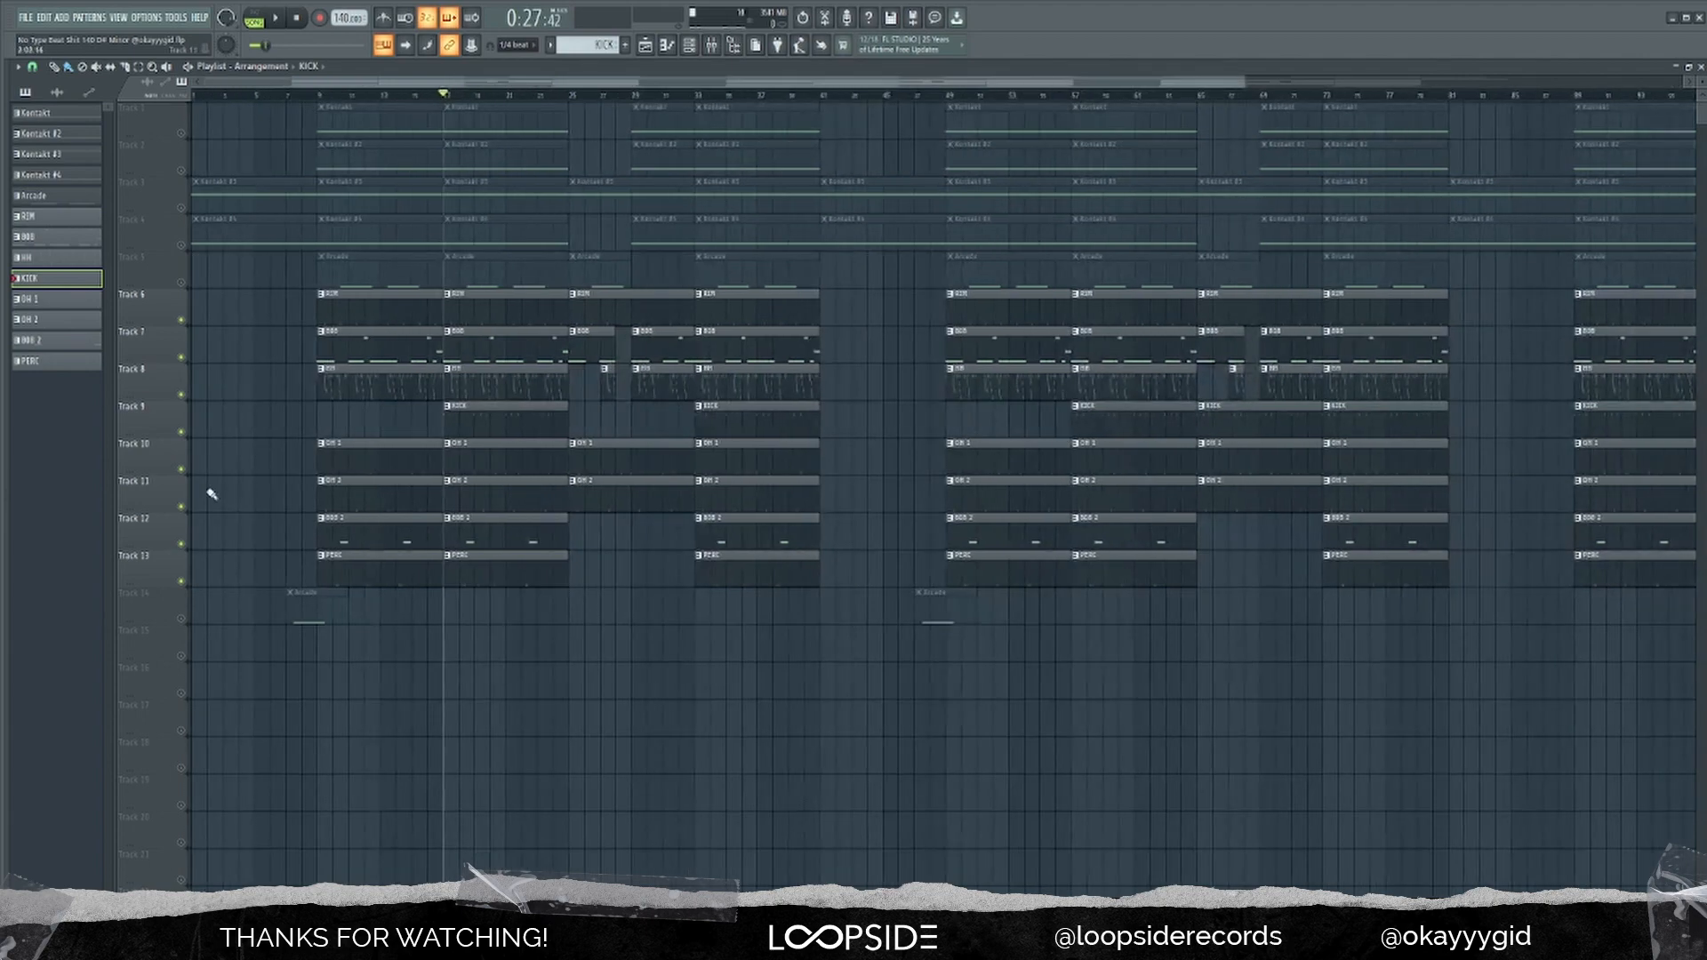
{"action": "scroll", "coordinate": [240, 488], "scroll_direction": "down", "scroll_amount": 6}
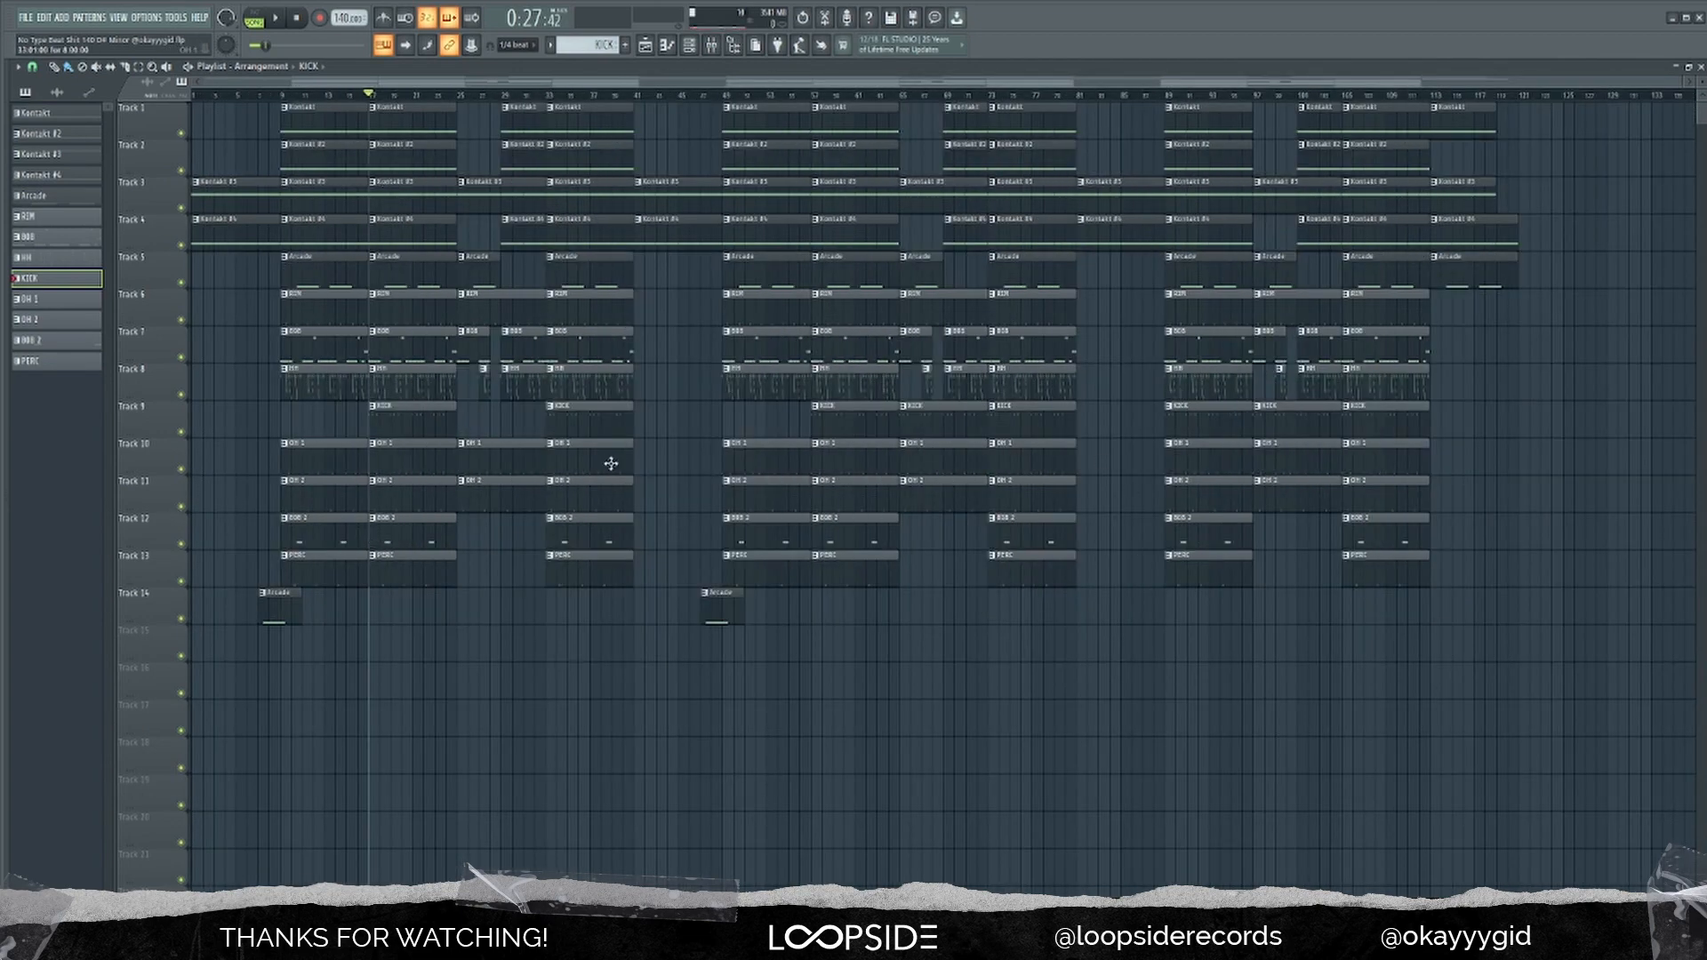
{"action": "left_click_drag", "start_coordinate": [1589, 132], "coordinate": [655, 736]}
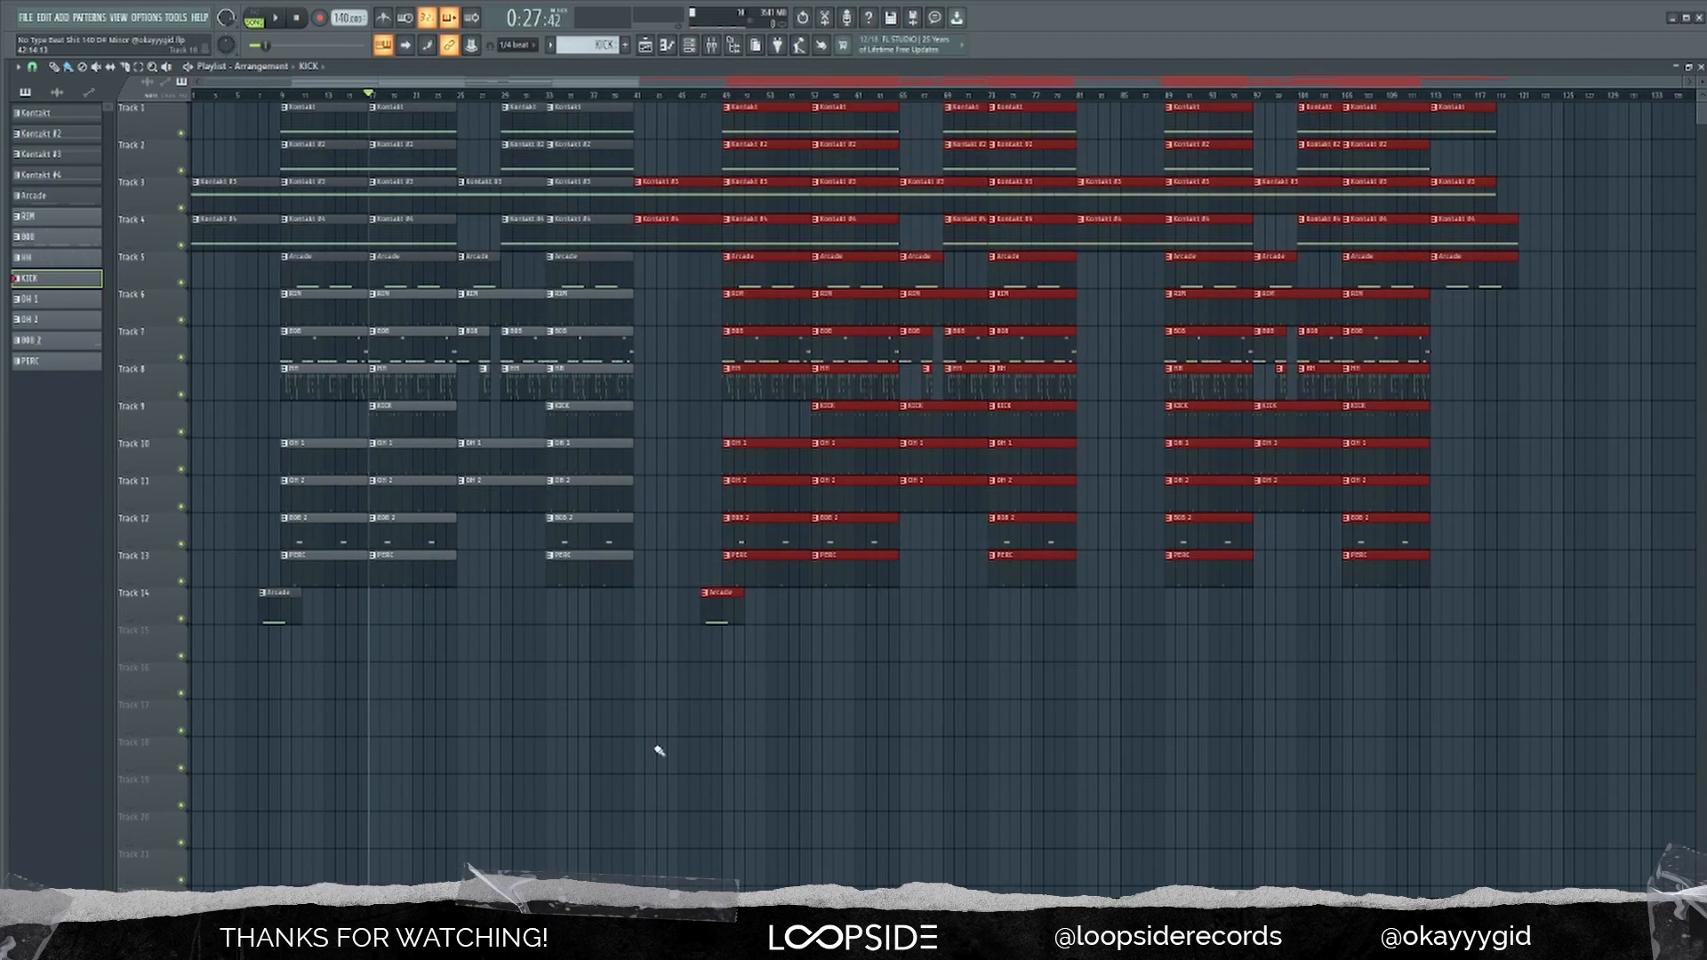
{"action": "key", "text": "Delete"}
{"action": "scroll", "coordinate": [405, 288], "scroll_direction": "up", "scroll_amount": 4}
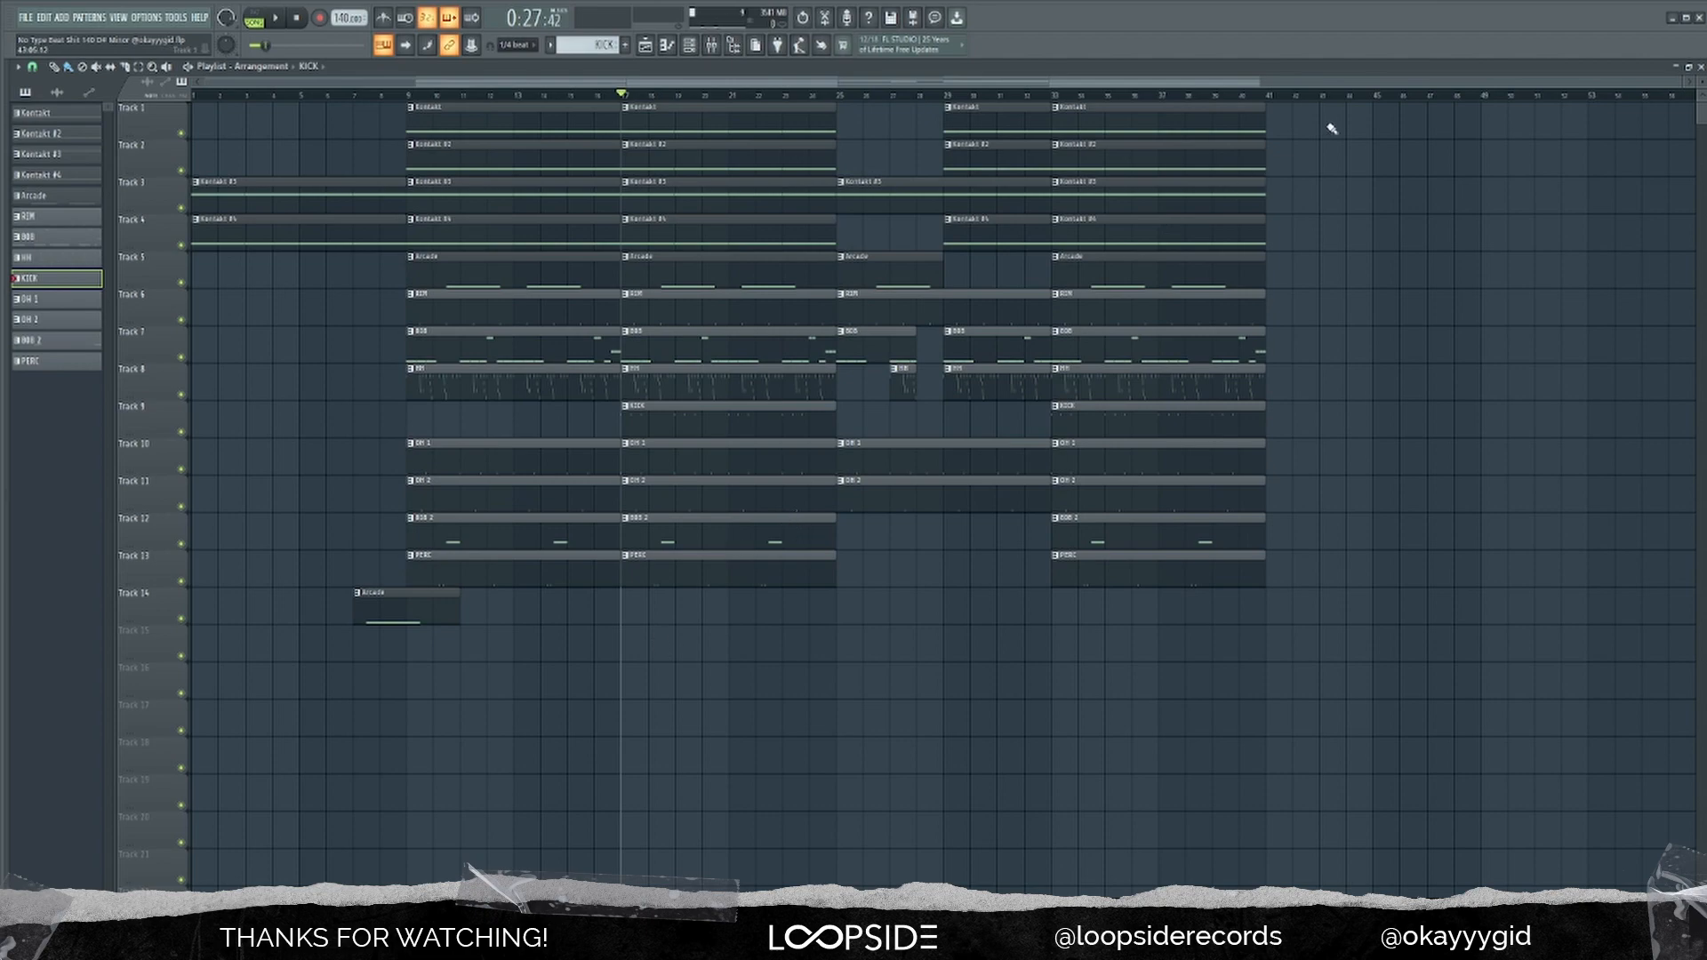
Step: Duplicate the entire first section twice, placing the copies end to end from bar 41
{"action": "key", "text": "ctrl+a"}
{"action": "key", "text": "ctrl+b"}
{"action": "scroll", "coordinate": [497, 681], "scroll_direction": "down", "scroll_amount": 2}
{"action": "scroll", "coordinate": [497, 681], "scroll_direction": "down", "scroll_amount": 3}
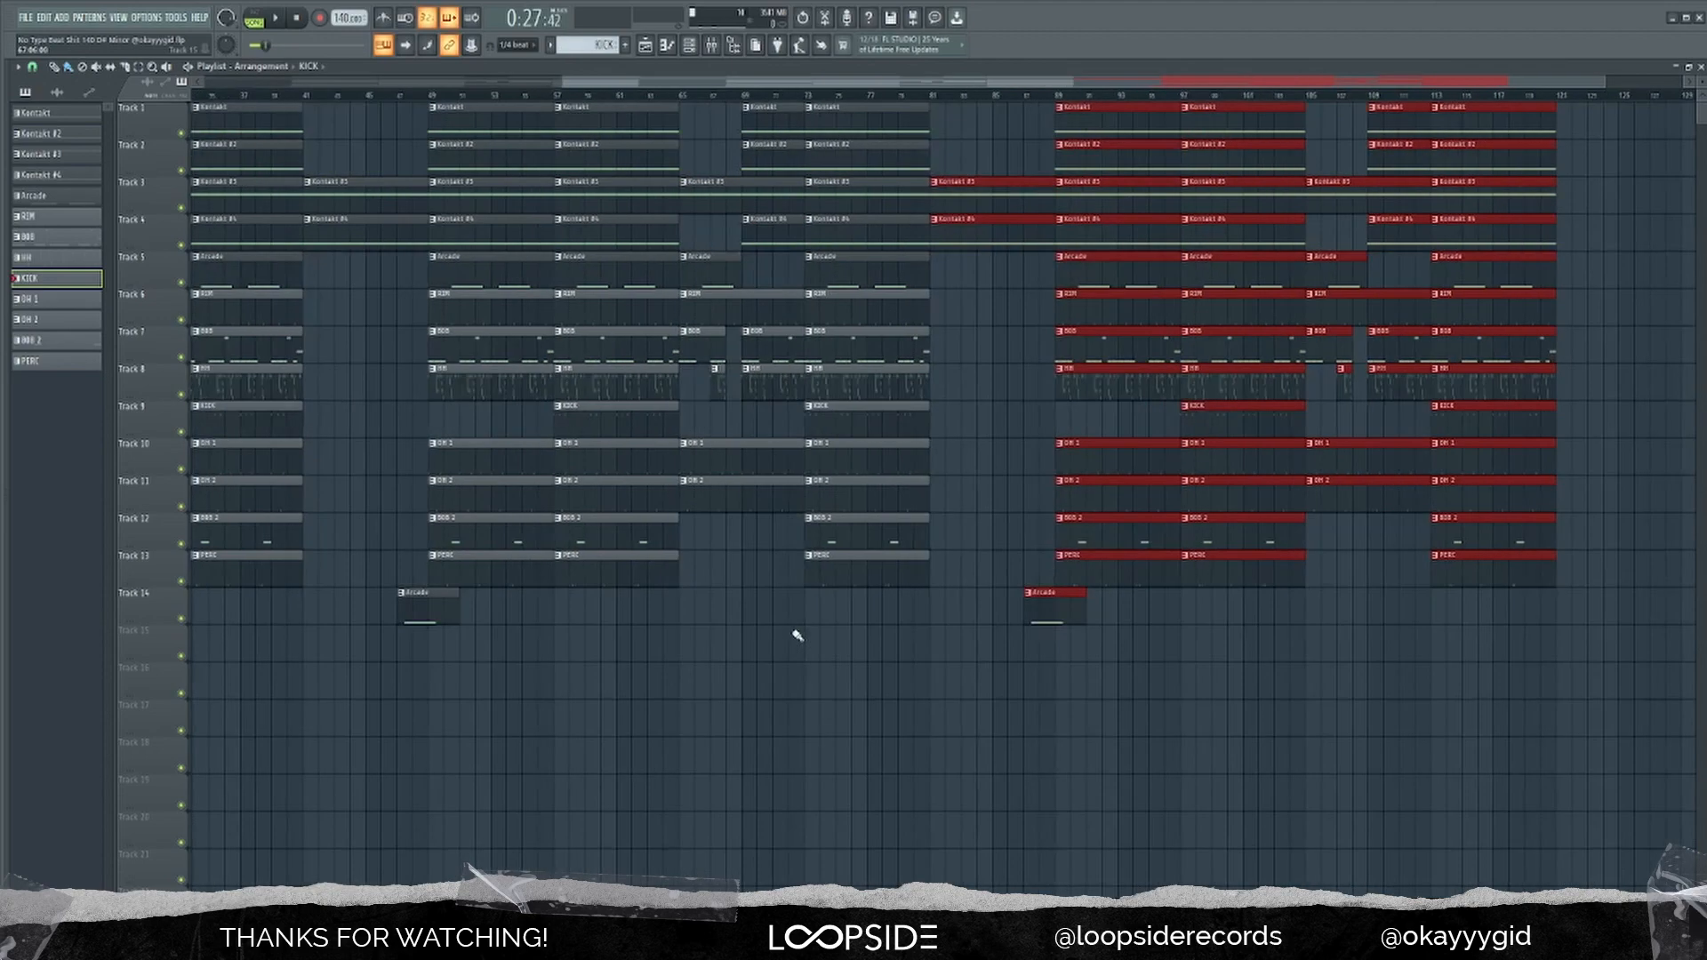
{"action": "key", "text": "ctrl+b"}
Step: Shorten the third section by shifting its clips from bar 97 back to bar 89, and add a Kontakt clip on track 1 at bar 113
{"action": "mouse_move", "coordinate": [1224, 111]}
{"action": "left_mouse_down"}
{"action": "mouse_move", "coordinate": [1201, 590]}
{"action": "mouse_move", "coordinate": [1176, 596]}
{"action": "left_mouse_up"}
{"action": "left_click_drag", "start_coordinate": [1579, 105], "coordinate": [1245, 622]}
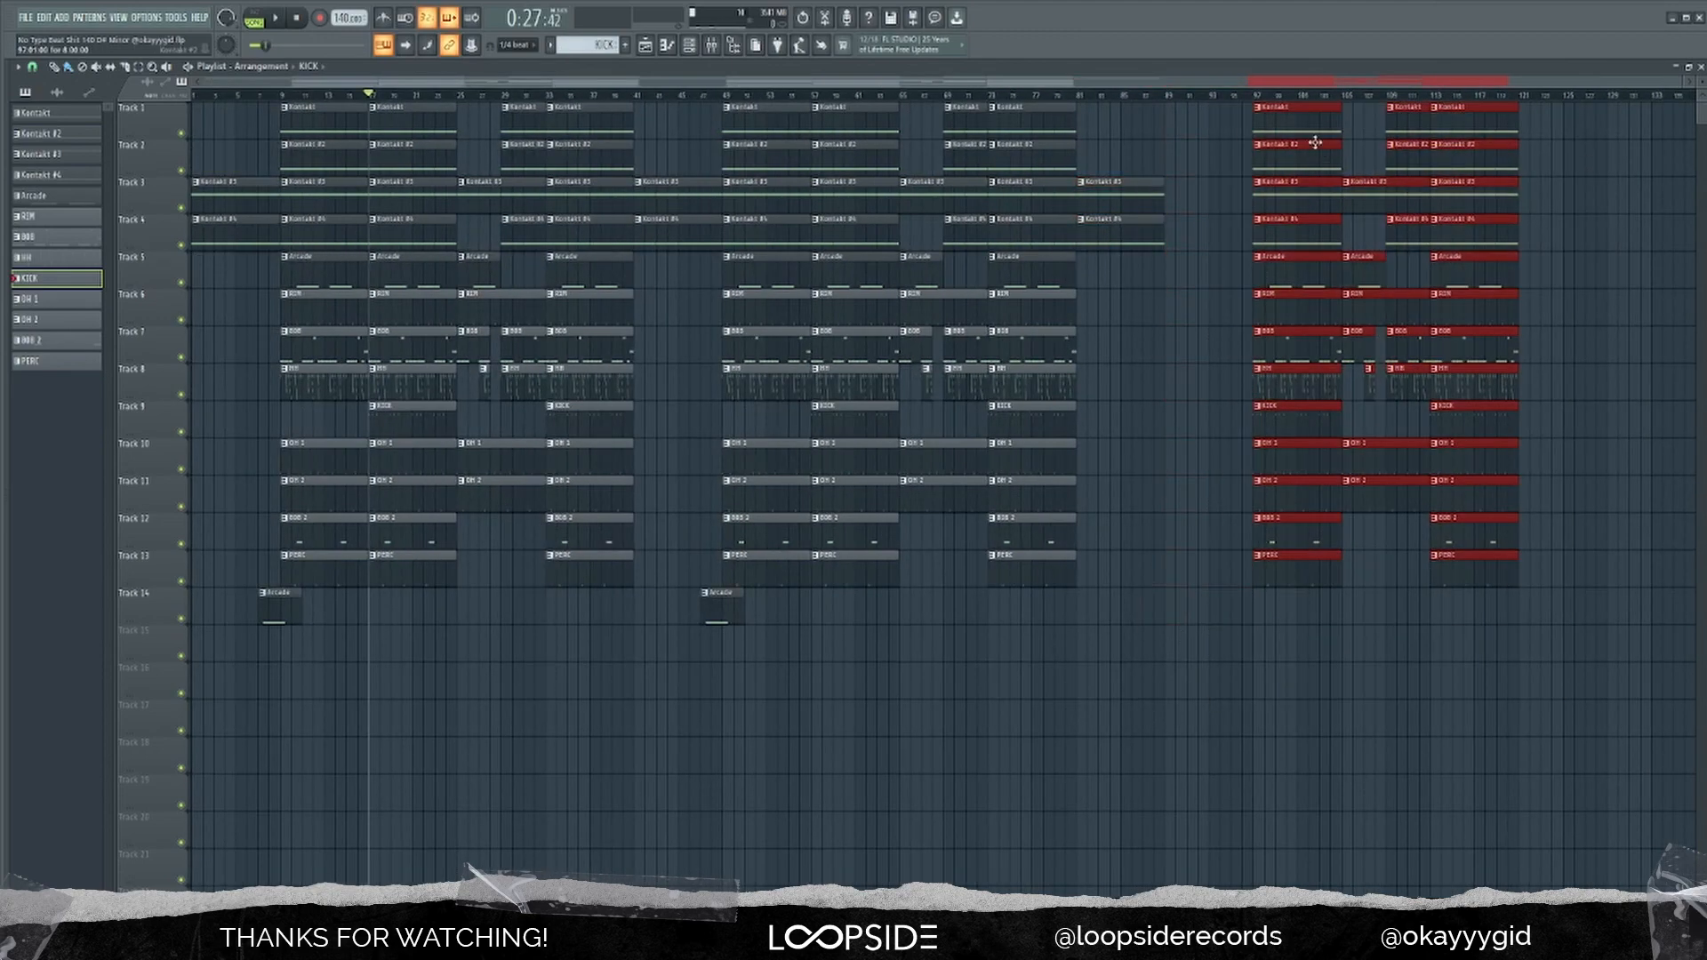
{"action": "mouse_move", "coordinate": [1287, 131]}
{"action": "left_mouse_down"}
{"action": "mouse_move", "coordinate": [1199, 131]}
{"action": "mouse_move", "coordinate": [1096, 270]}
{"action": "mouse_move", "coordinate": [1465, 217]}
{"action": "left_mouse_up"}
{"action": "left_click", "coordinate": [1469, 132]}
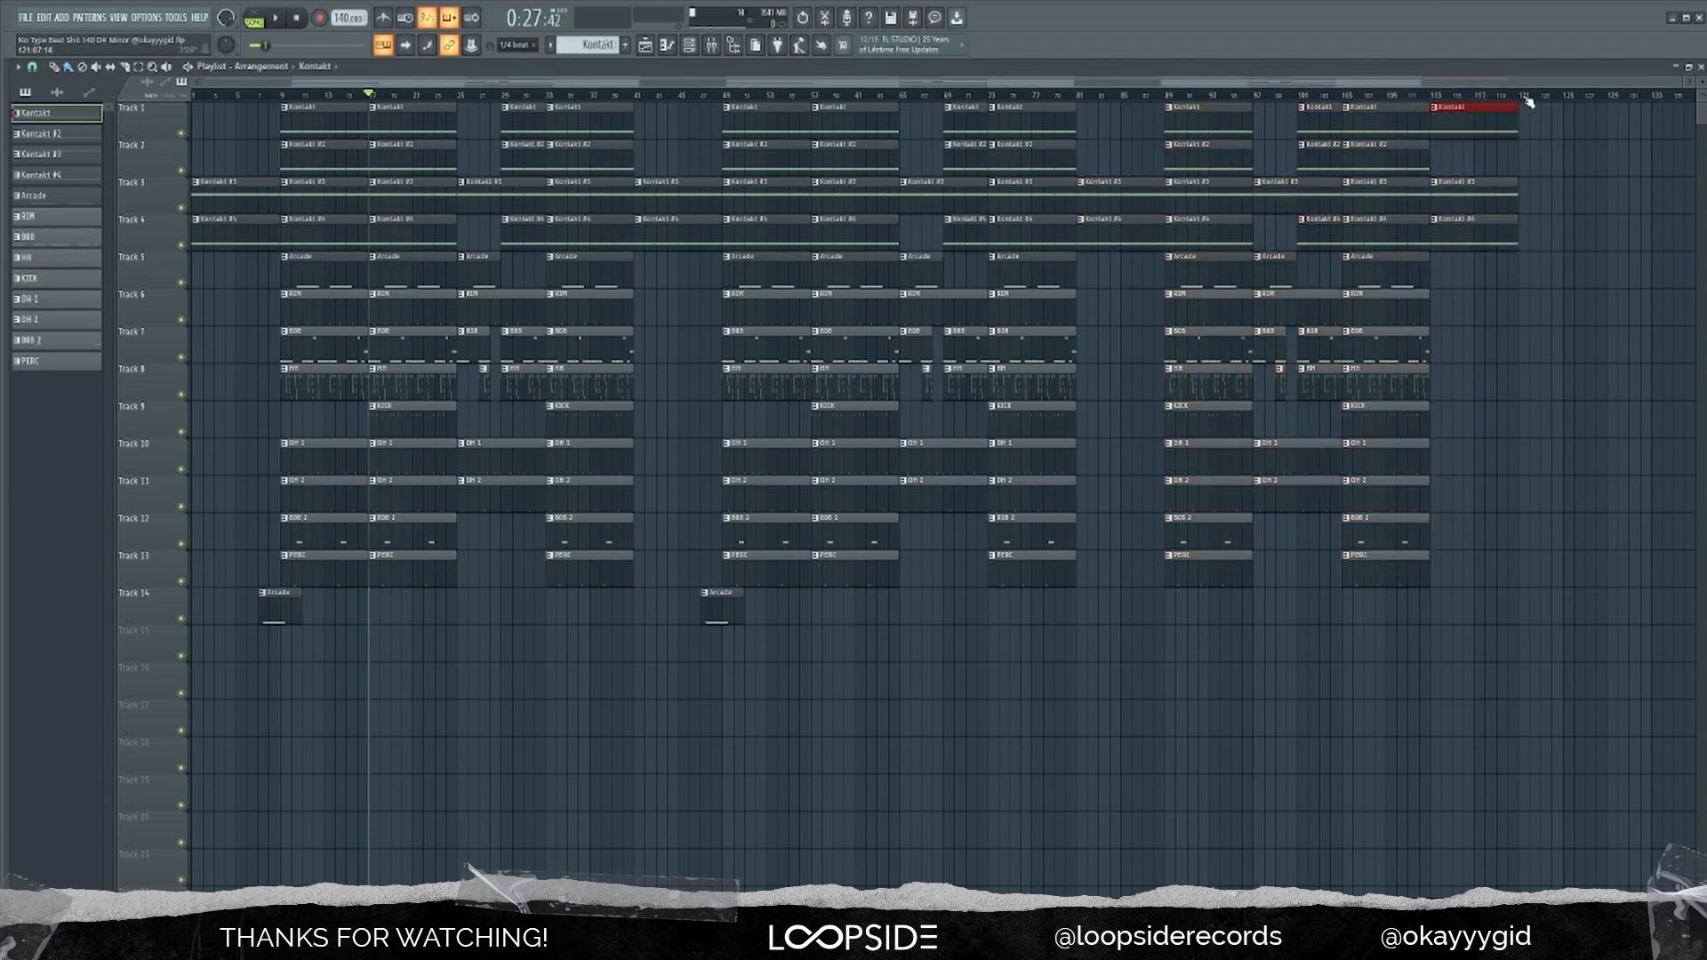
Step: Trim the clip starts on tracks 8 to 13 in the third section to bar 90, and play back the transition from bar 89
{"action": "key", "text": "ctrl+a"}
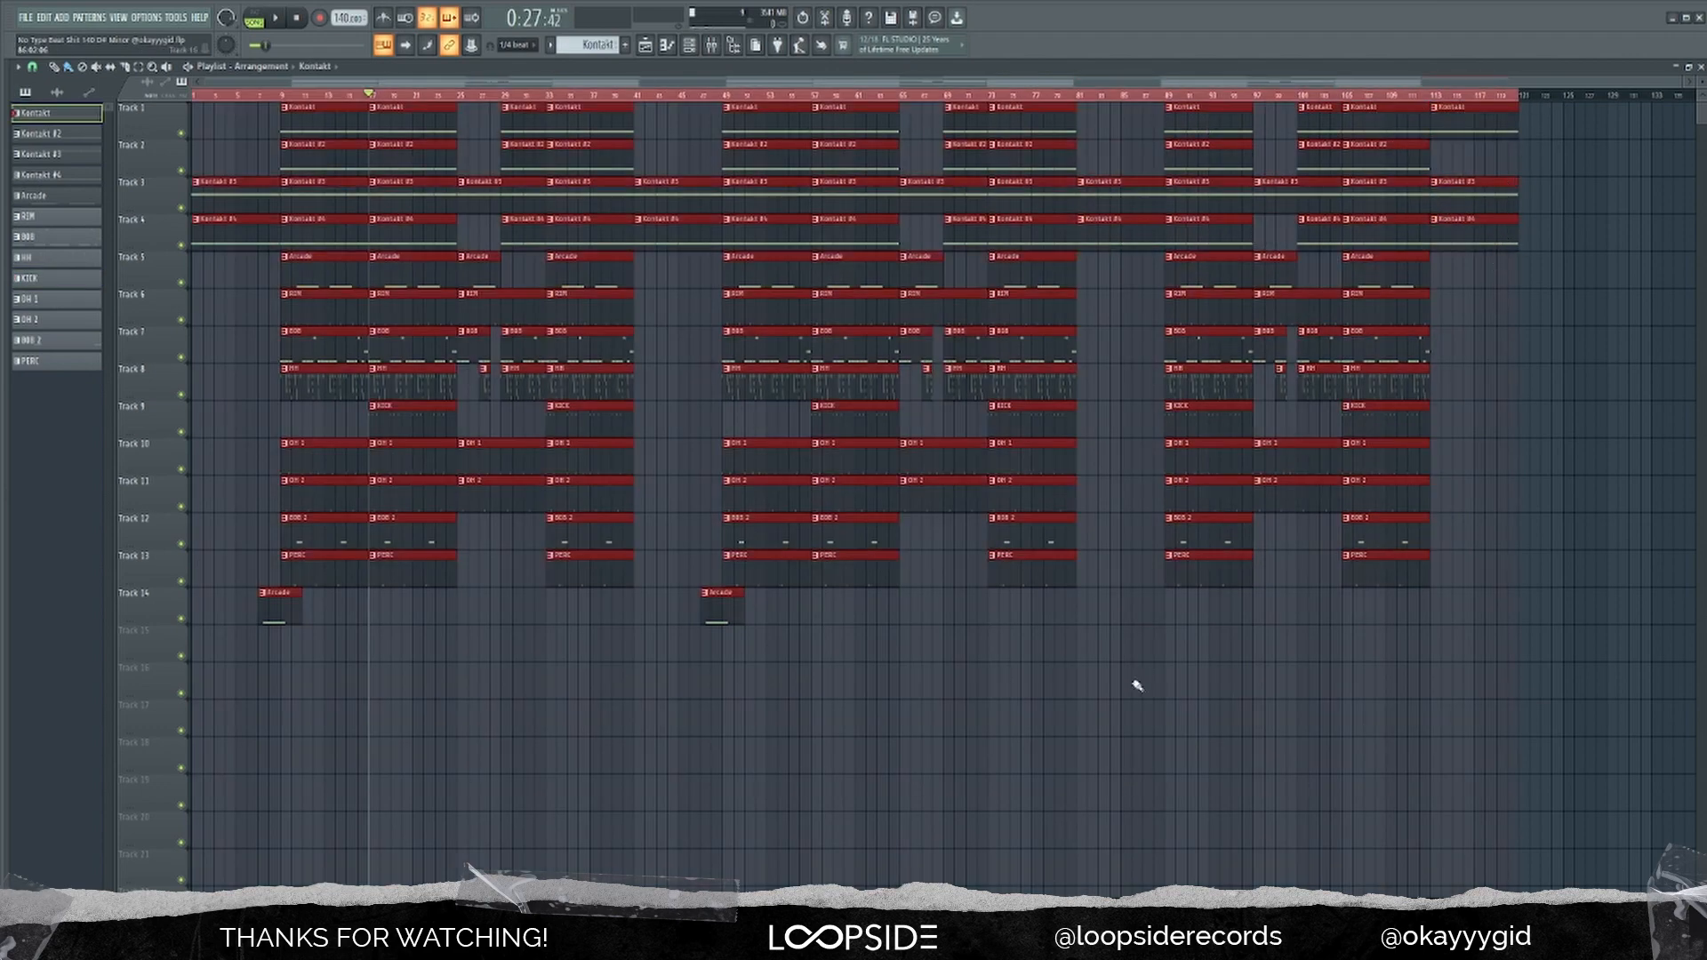
{"action": "left_click_drag", "start_coordinate": [1152, 676], "coordinate": [1181, 388]}
{"action": "left_click", "coordinate": [1167, 96]}
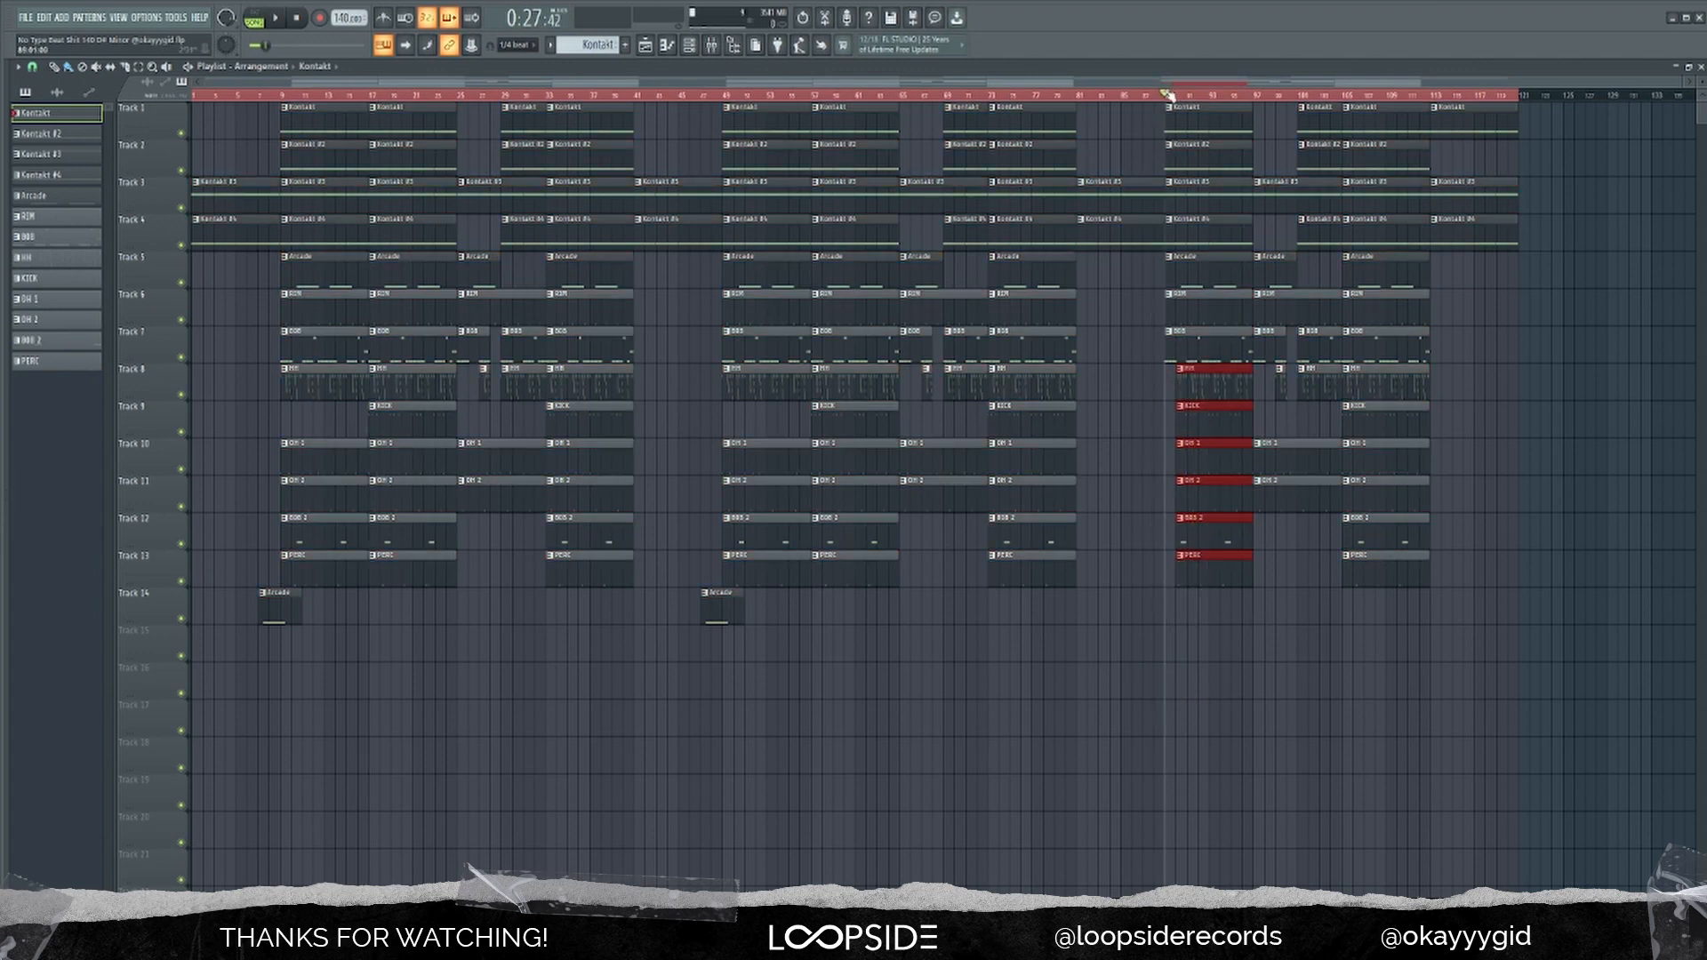
{"action": "key", "text": "space"}
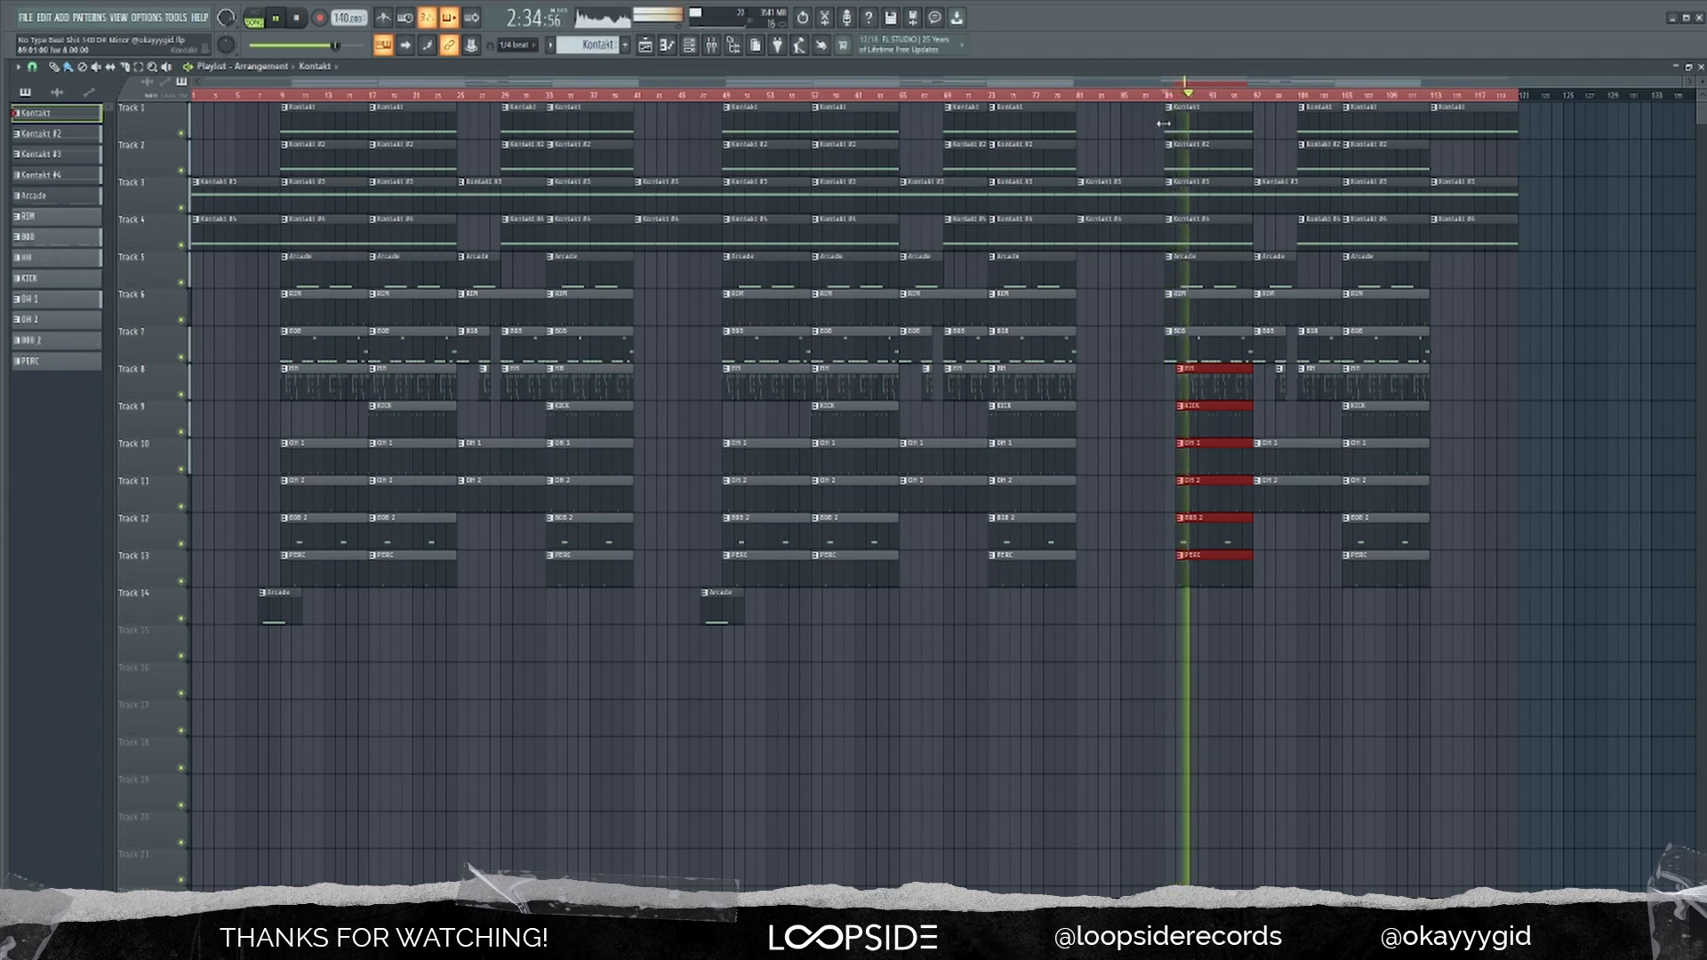
{"action": "key", "text": "space"}
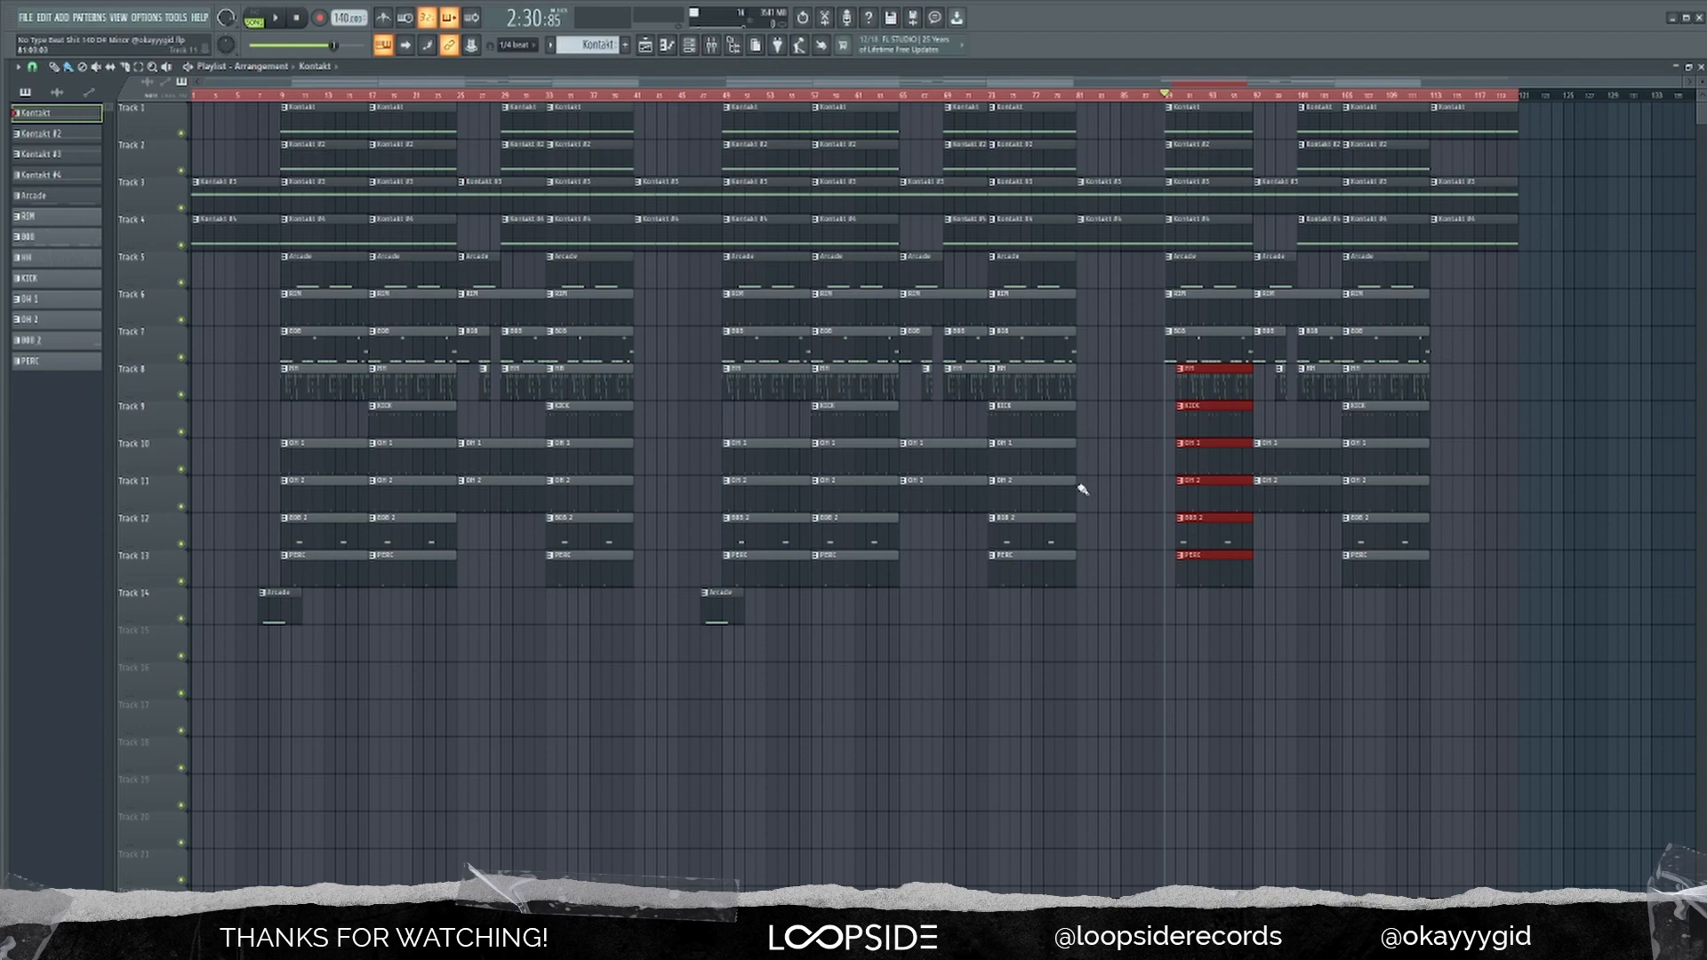
{"action": "scroll", "coordinate": [884, 671], "scroll_direction": "up", "scroll_amount": 3}
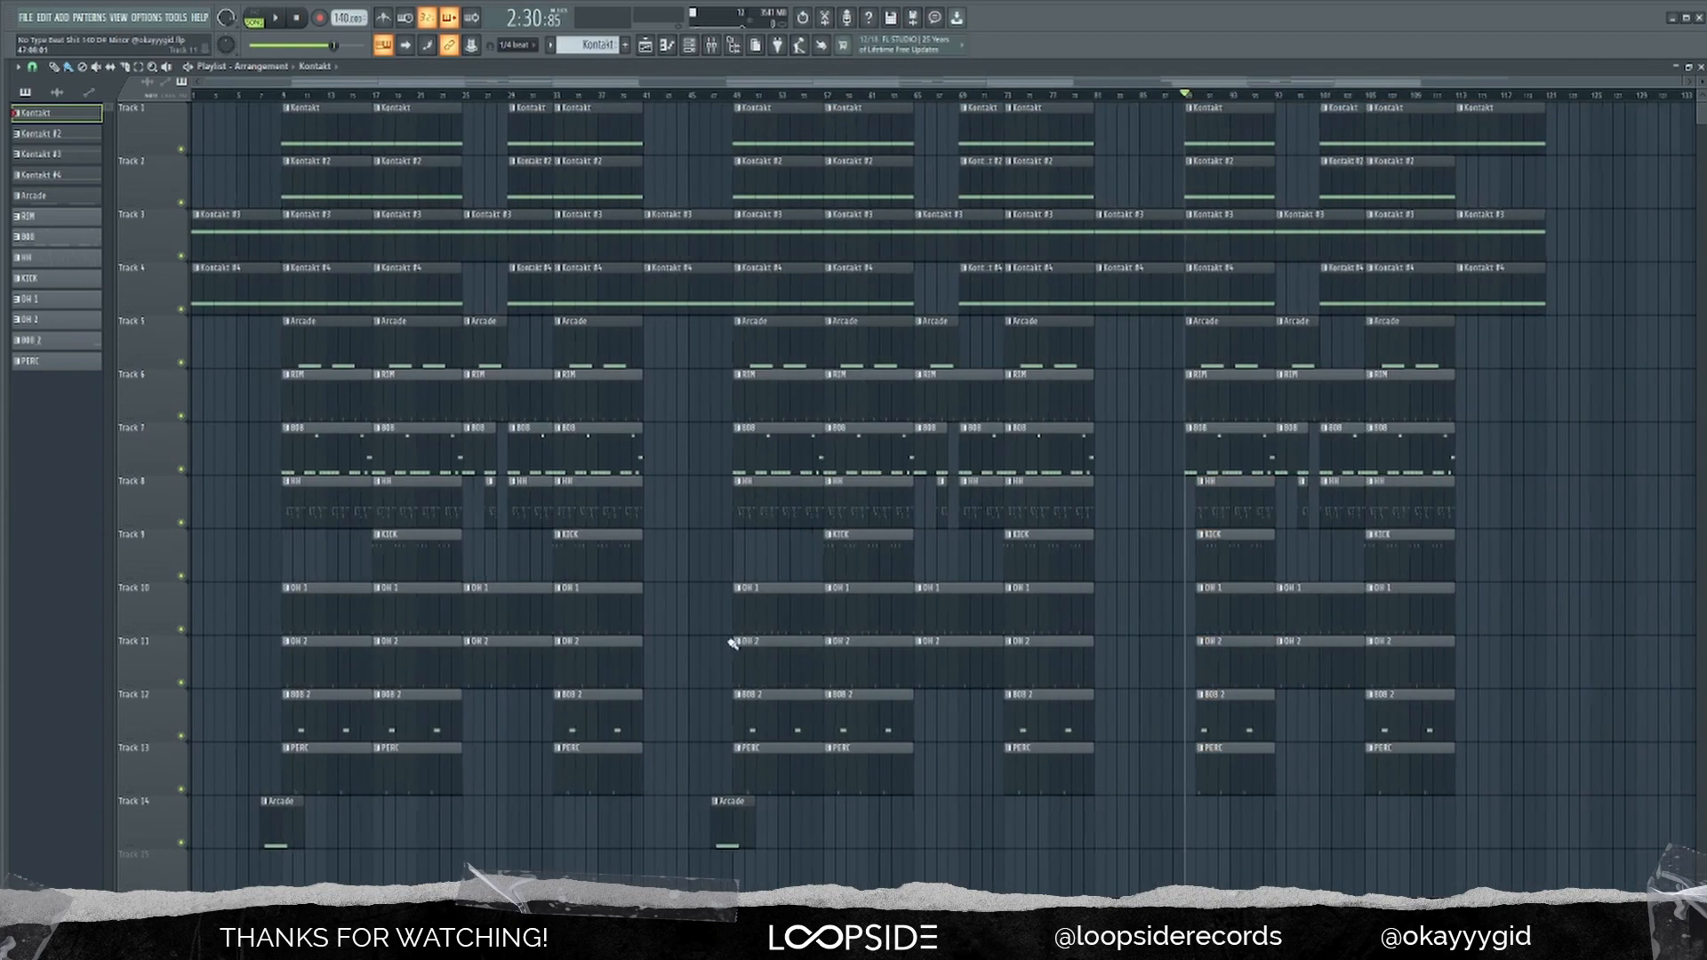
{"action": "scroll", "coordinate": [733, 643], "scroll_direction": "down", "scroll_amount": 1}
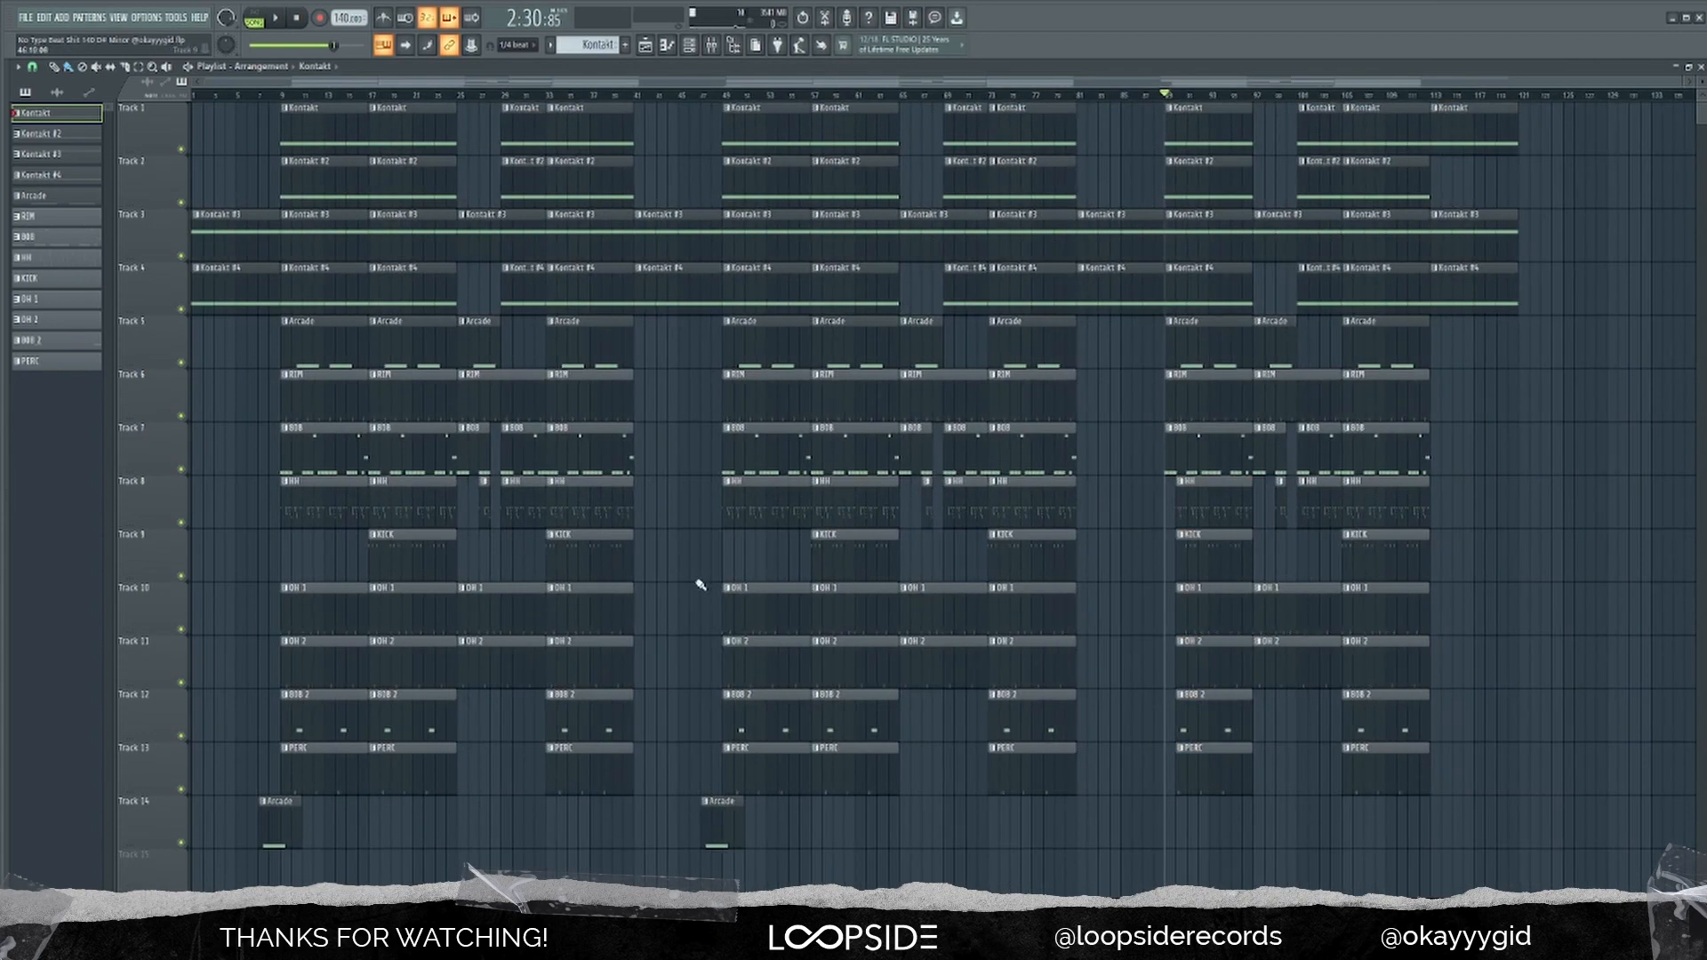